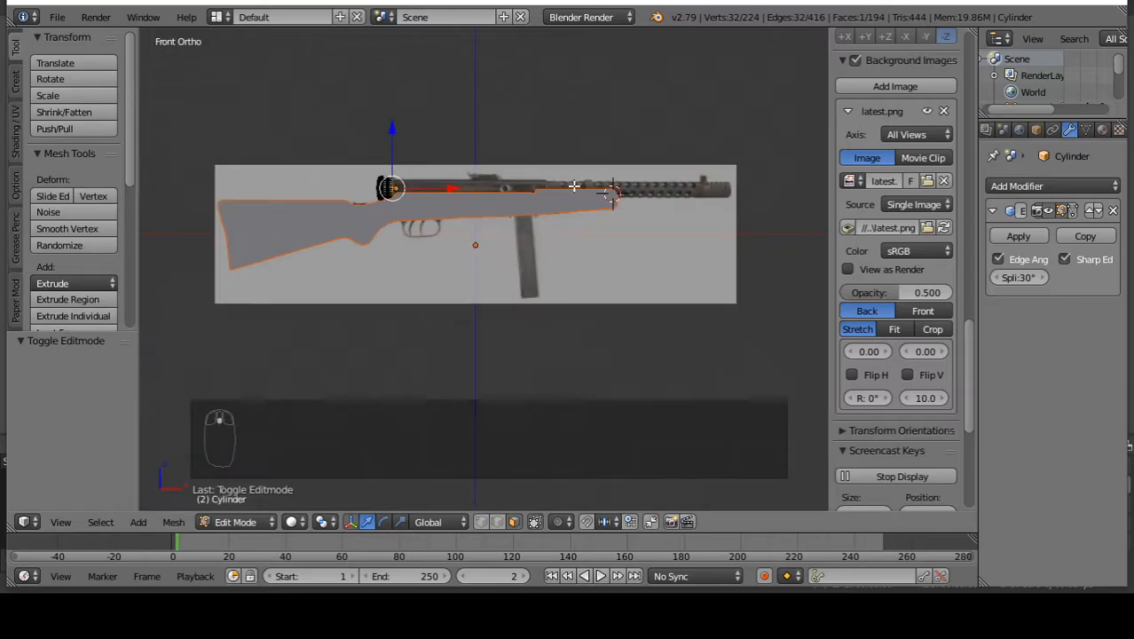
Examine the stock and rear cap against the background rifle image in object and edit modes.
scroll(542, 209, "down", 3)
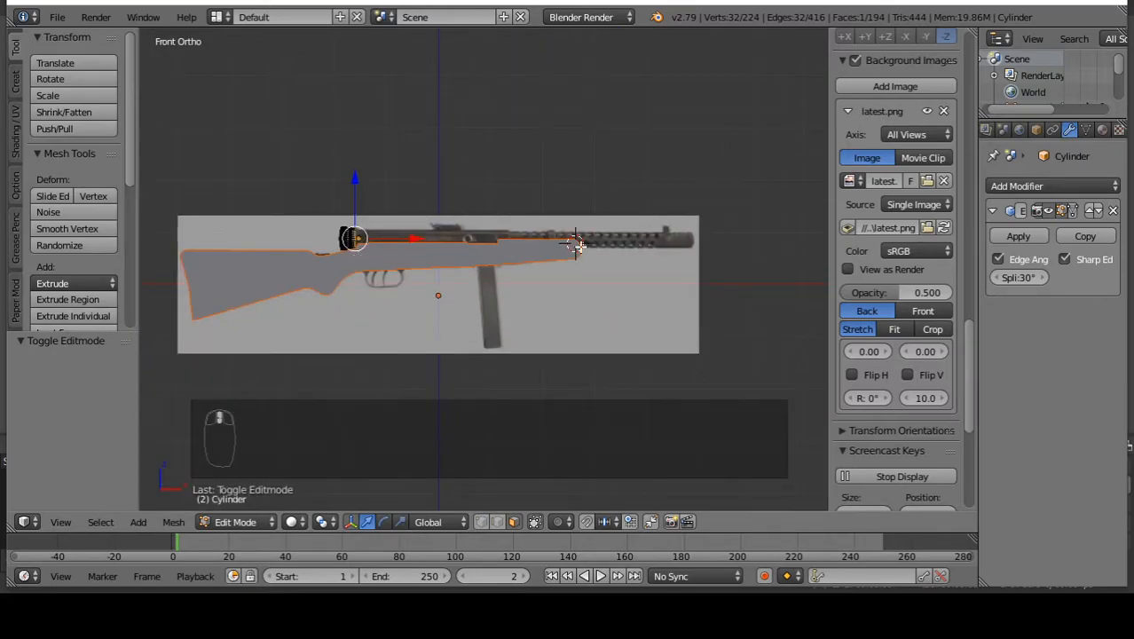
scroll(679, 240, "up", 2)
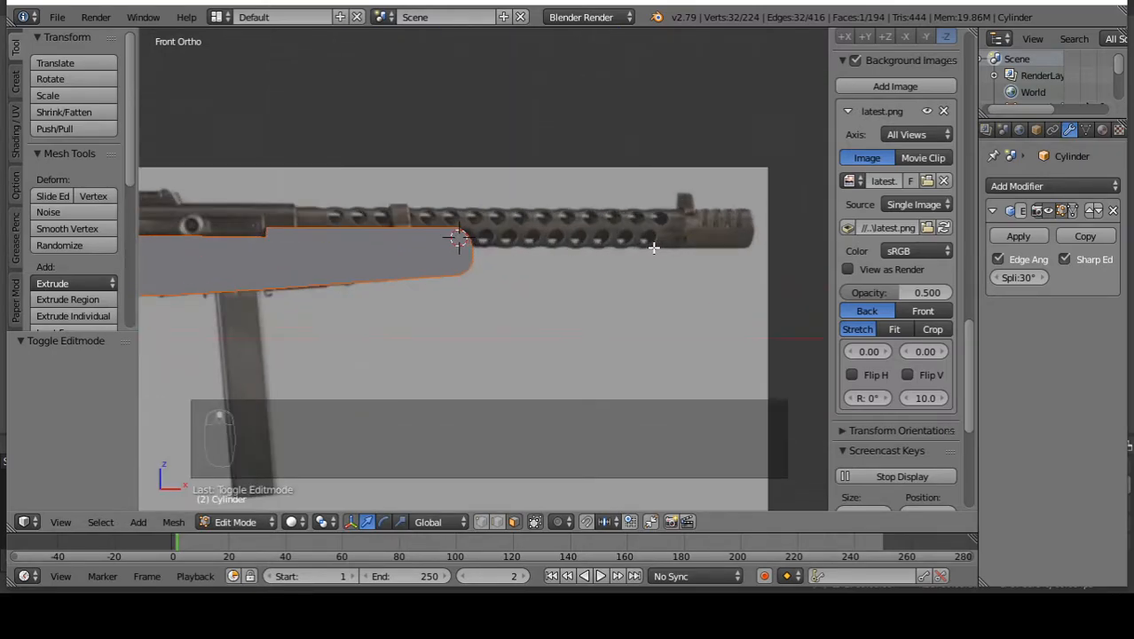
key("Tab")
scroll(656, 246, "down", 3)
key("Tab")
scroll(455, 265, "up", 5)
scroll(415, 236, "down", 2)
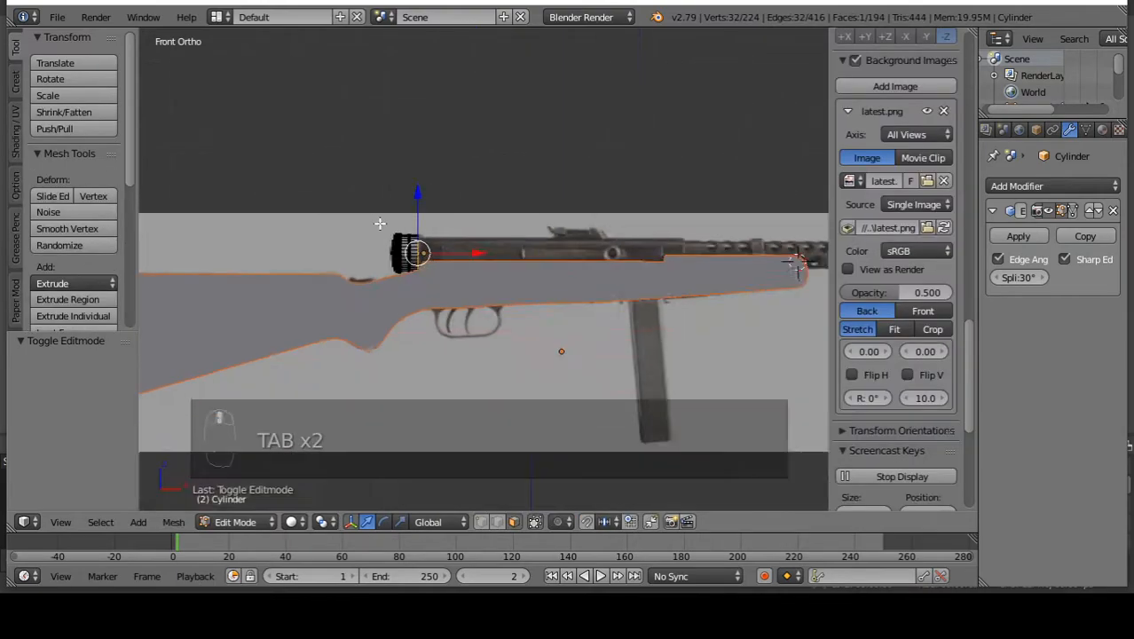
scroll(415, 236, "up", 3)
key("Tab")
scroll(398, 223, "down", 3)
key("z")
key("z")
key("z")
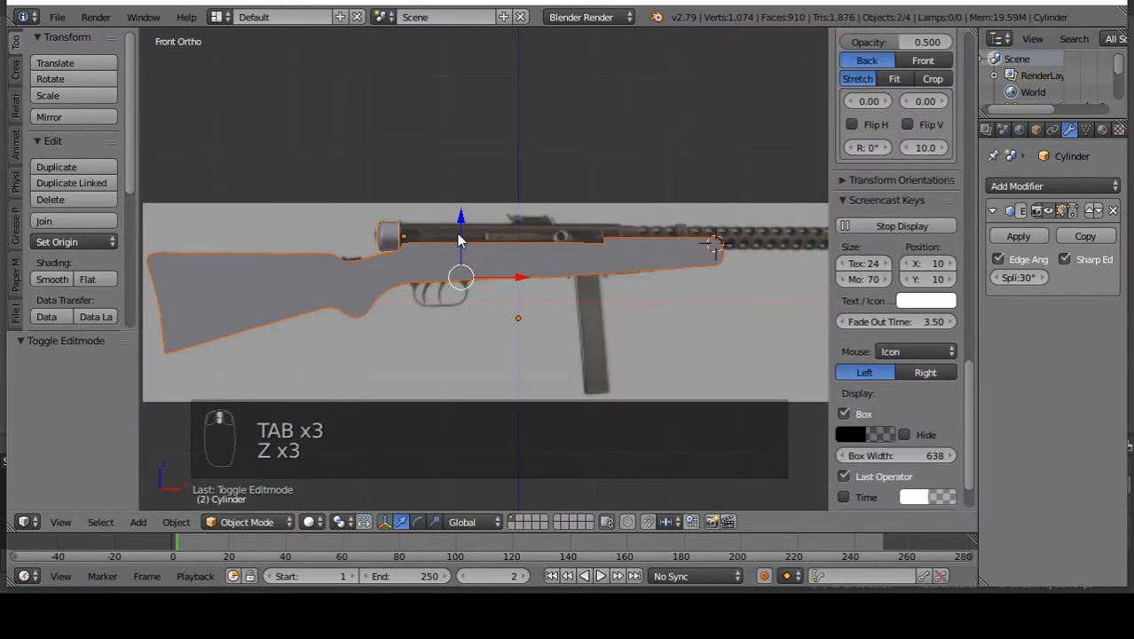
Select only the rear cap cylinder and display the scene in wireframe over the reference image.
key("a")
scroll(426, 238, "up", 3)
right_click(349, 209)
key("z")
scroll(297, 226, "down", 3)
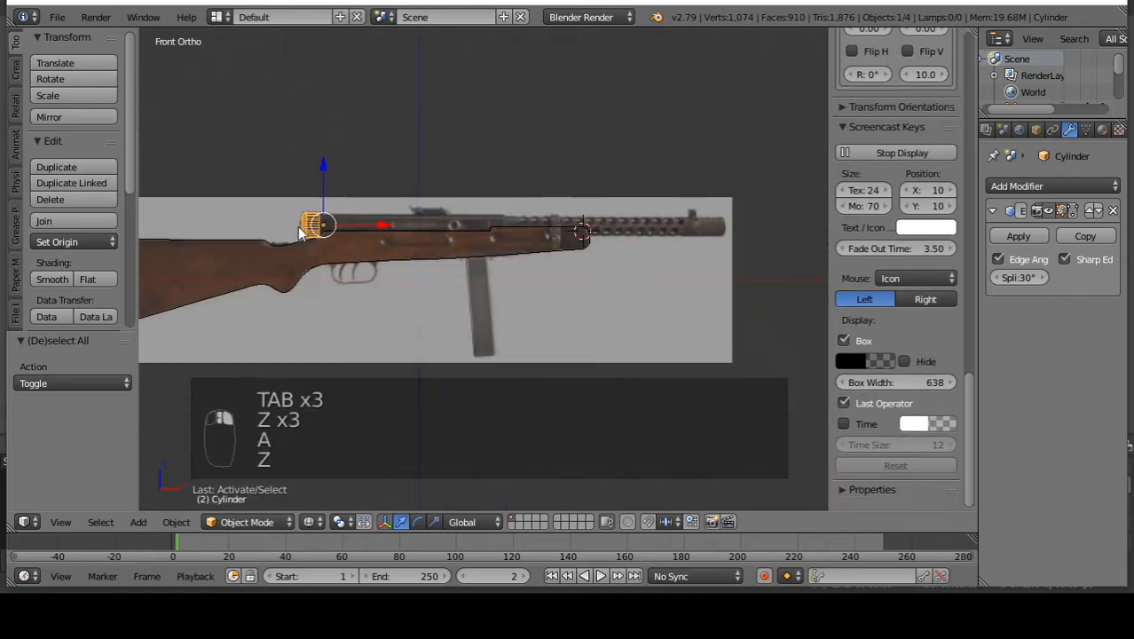
Examine the receiver, sight, perforated barrel shroud and muzzle in the reference image relative to the rear cap.
scroll(679, 225, "up", 3)
scroll(640, 255, "down", 3)
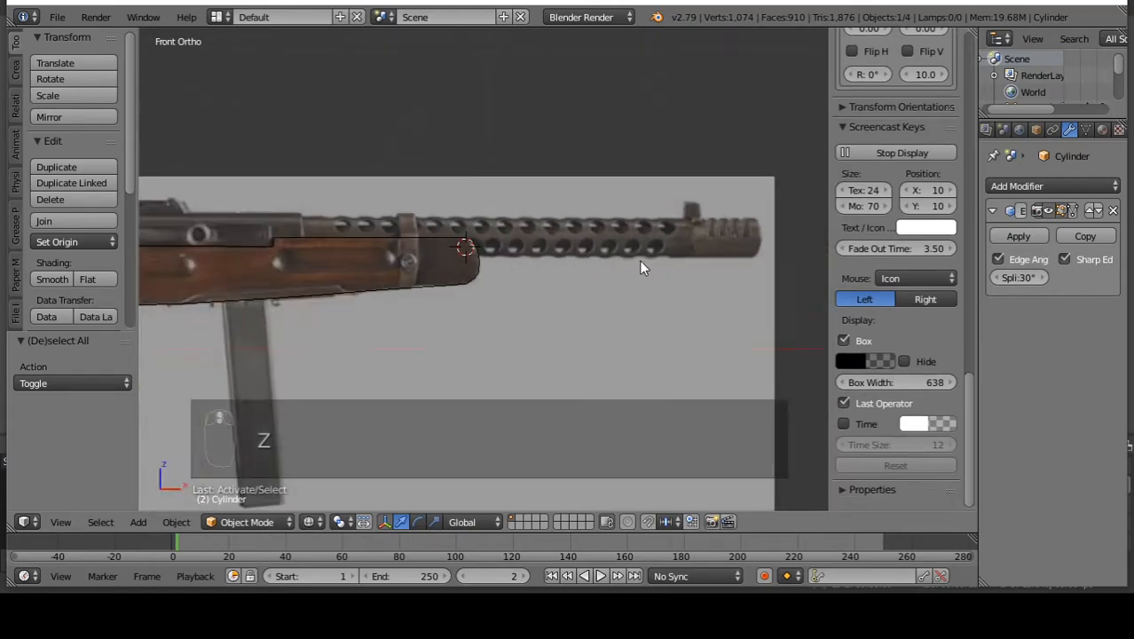
scroll(383, 222, "up", 4)
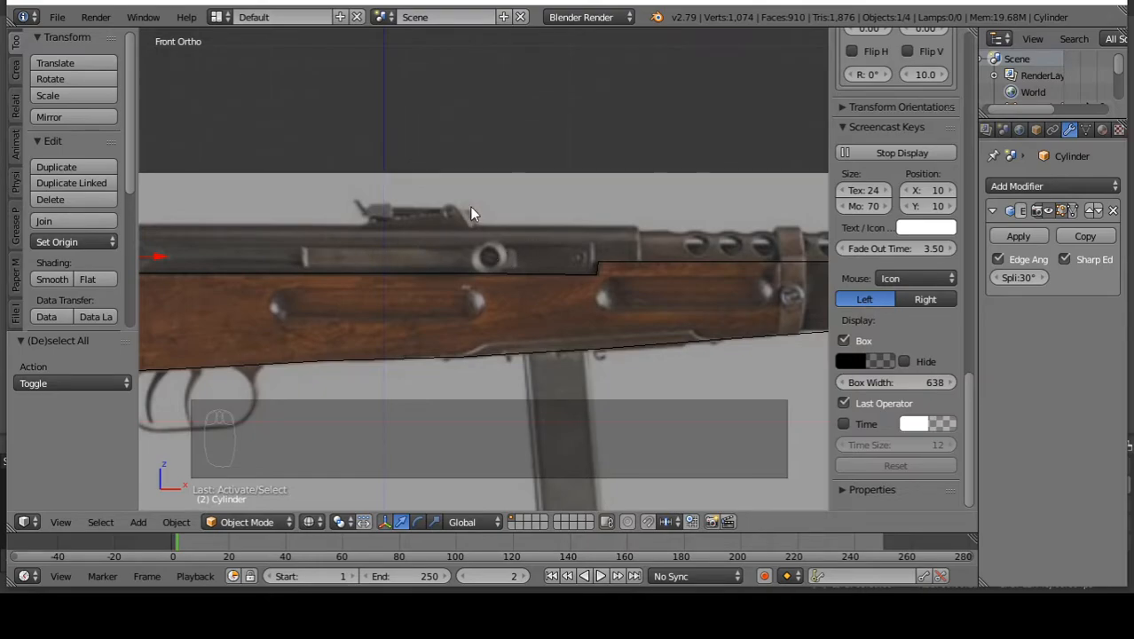
scroll(648, 222, "down", 4)
scroll(650, 229, "up", 4)
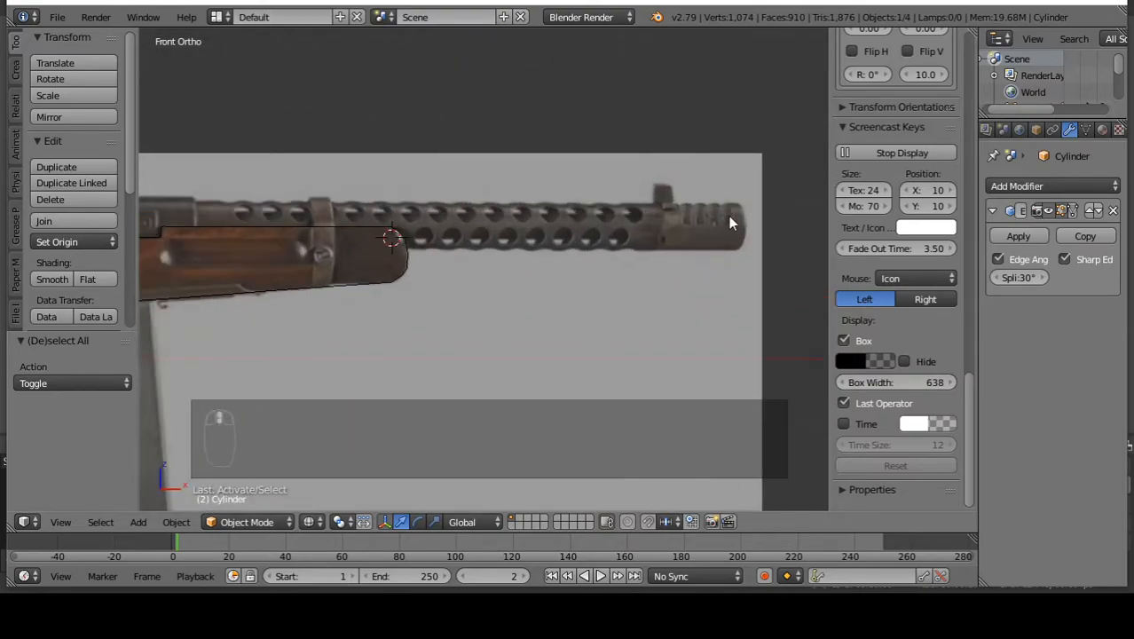
scroll(668, 244, "down", 5)
key("Tab")
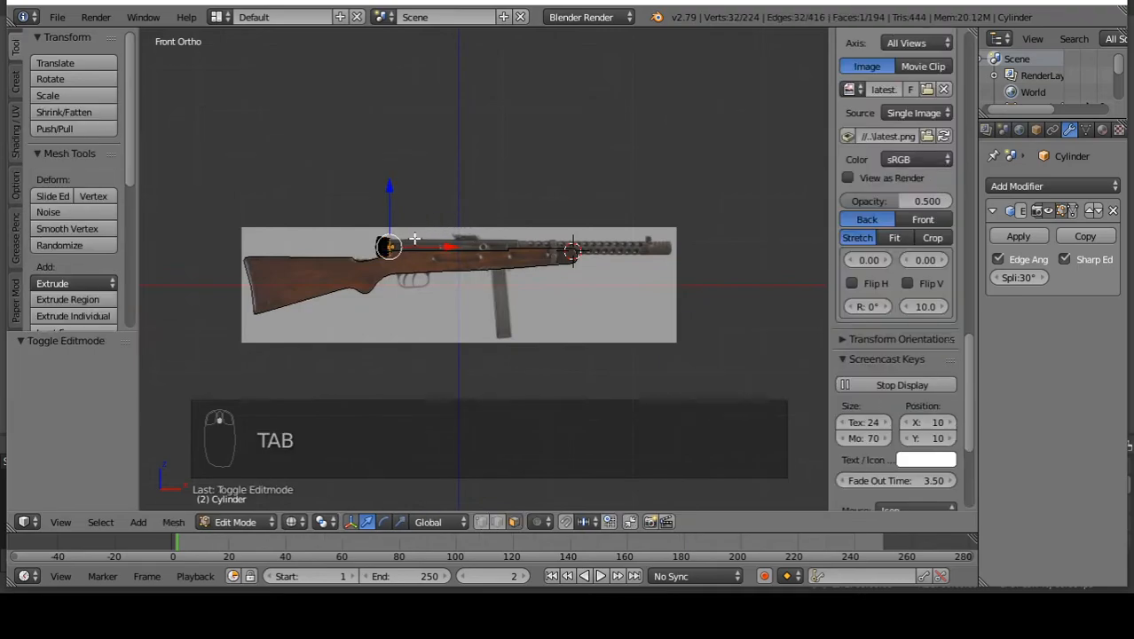
scroll(355, 253, "up", 4)
scroll(350, 247, "up", 6)
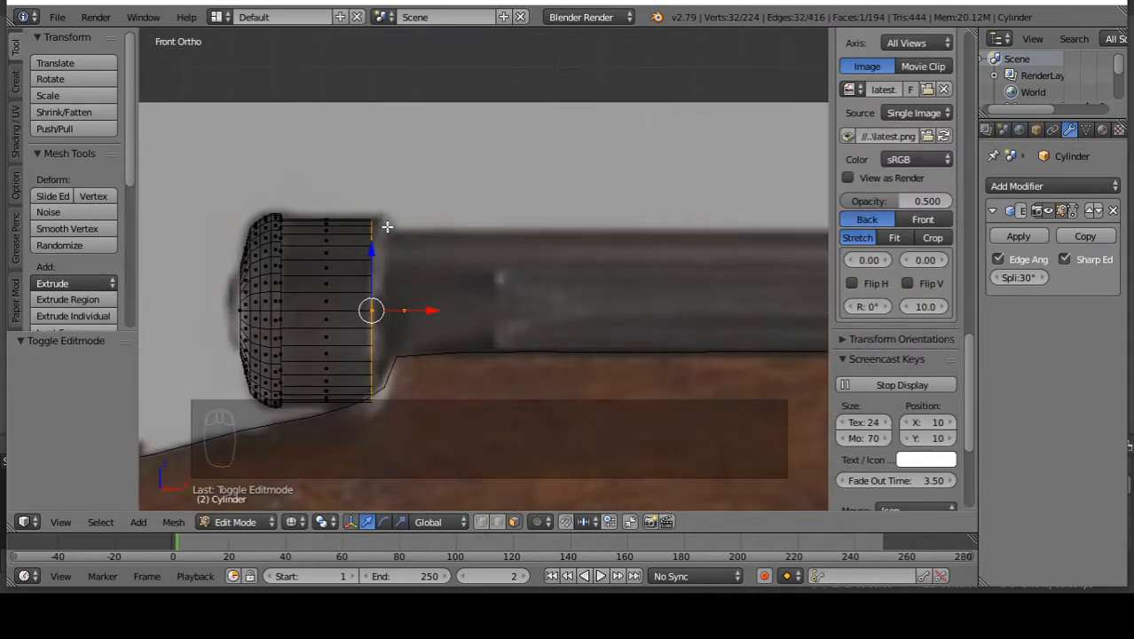
key("Tab")
scroll(412, 180, "down", 5)
right_click(383, 225)
scroll(383, 225, "up", 2)
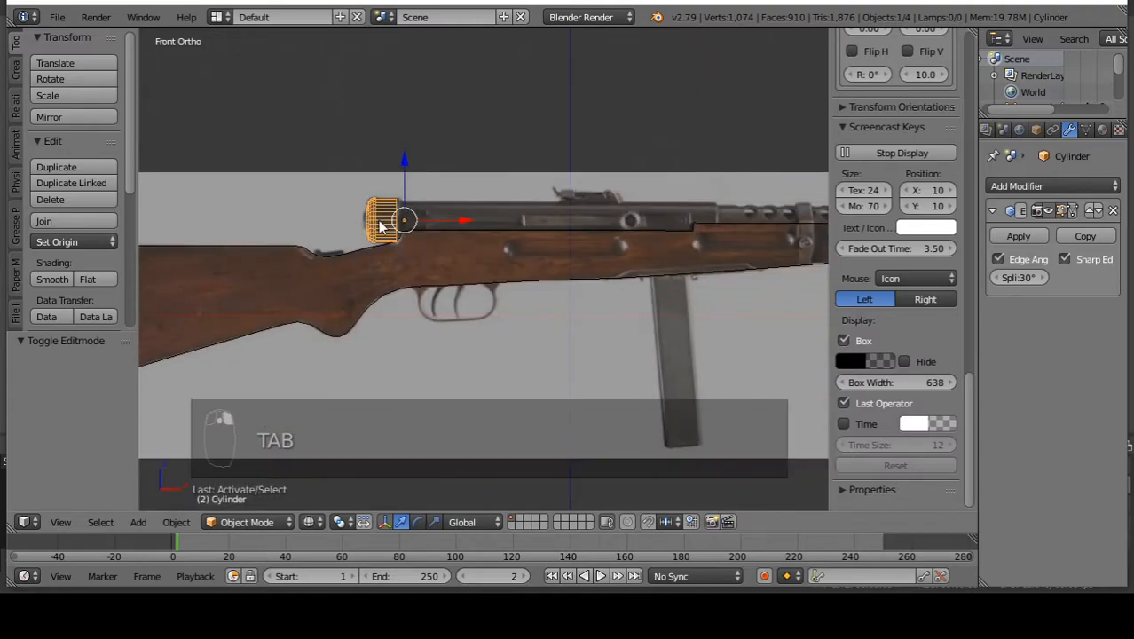
scroll(376, 218, "up", 4)
scroll(379, 215, "down", 3)
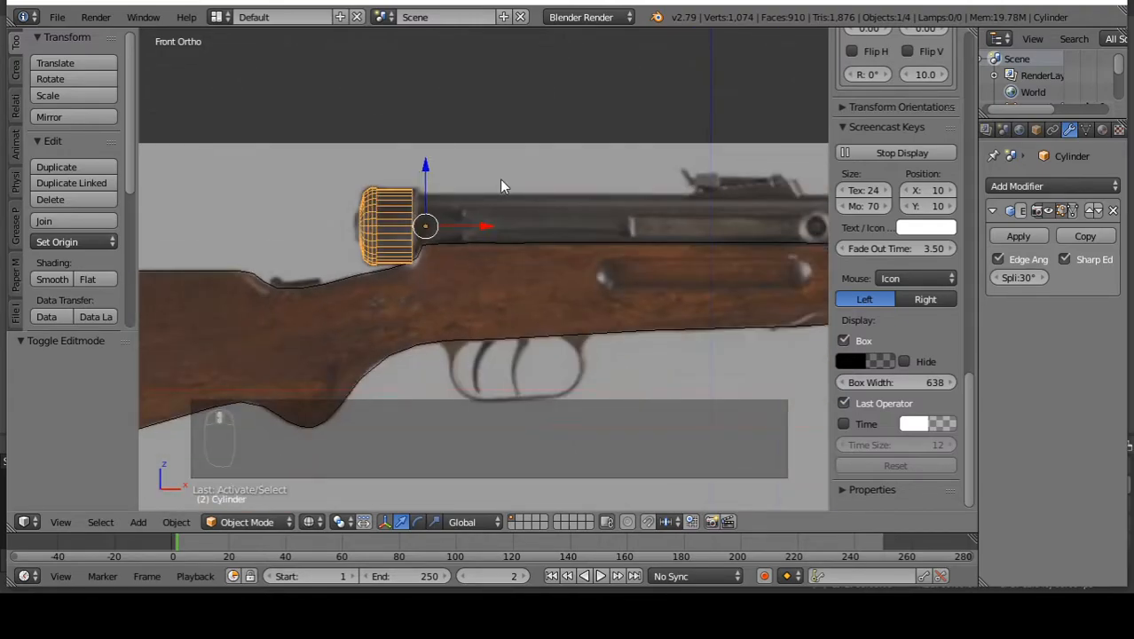
Enter edit mode on the rear cap and select the flat end face on its barrel side.
key("Tab")
scroll(428, 196, "up", 8)
right_click(299, 269)
right_click(294, 185)
right_click(285, 326)
right_click_drag(290, 321, 288, 305)
key("Escape")
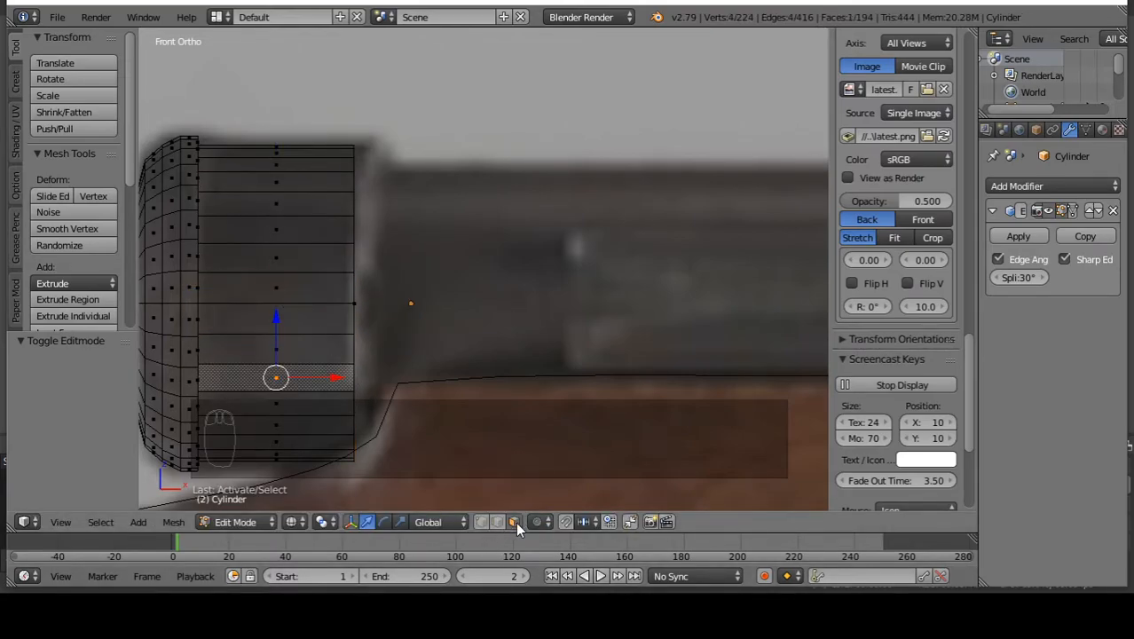
right_click(354, 302, "alt")
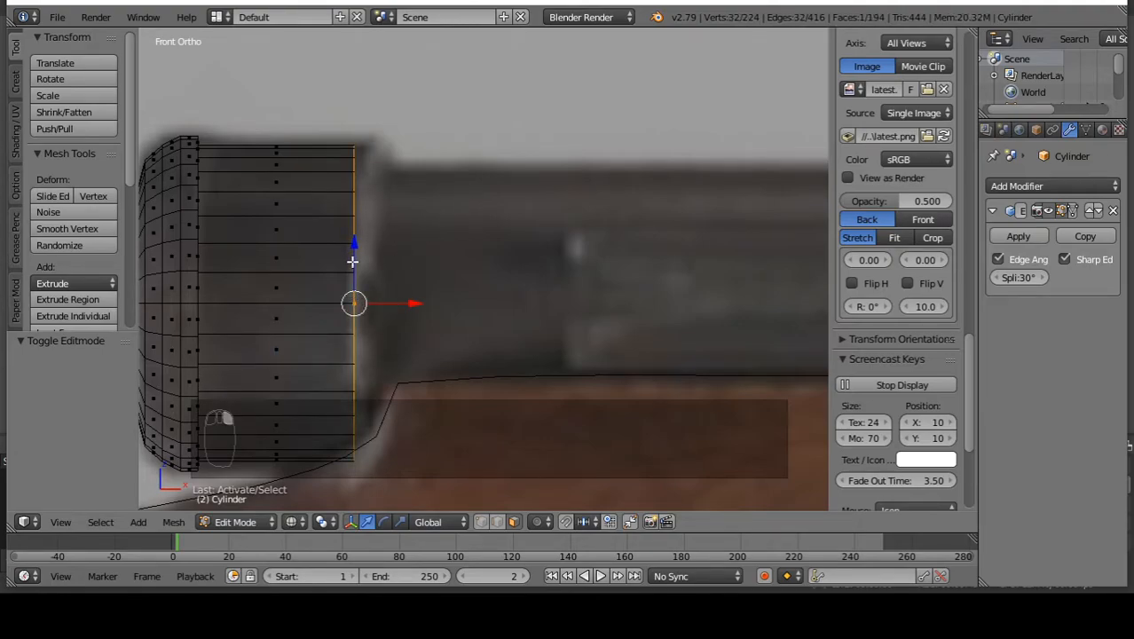
Extrude the cap's barrel-side end face in place and scale it down to 0.898.
scroll(389, 169, "down", 4)
scroll(414, 189, "up", 5)
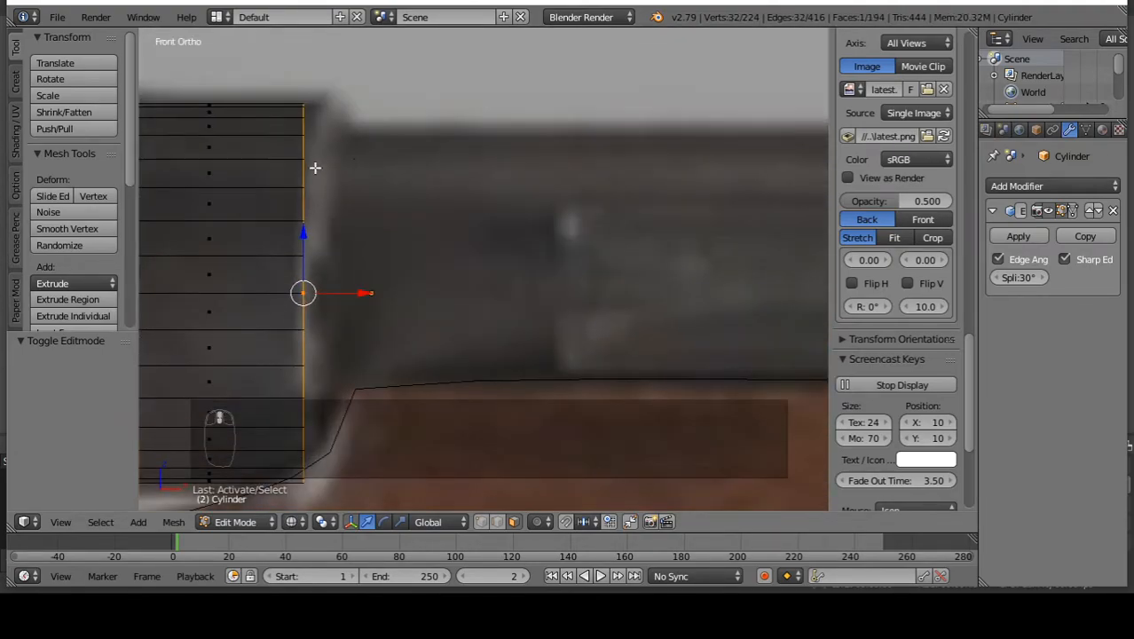
scroll(296, 203, "down", 5)
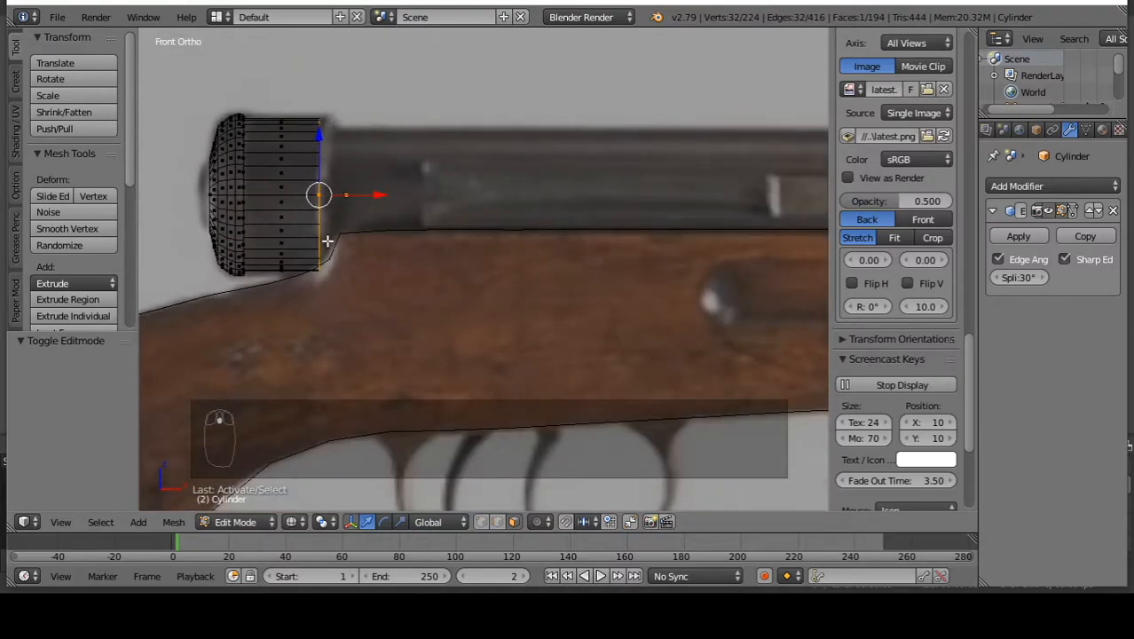
scroll(345, 122, "up", 5)
key("e")
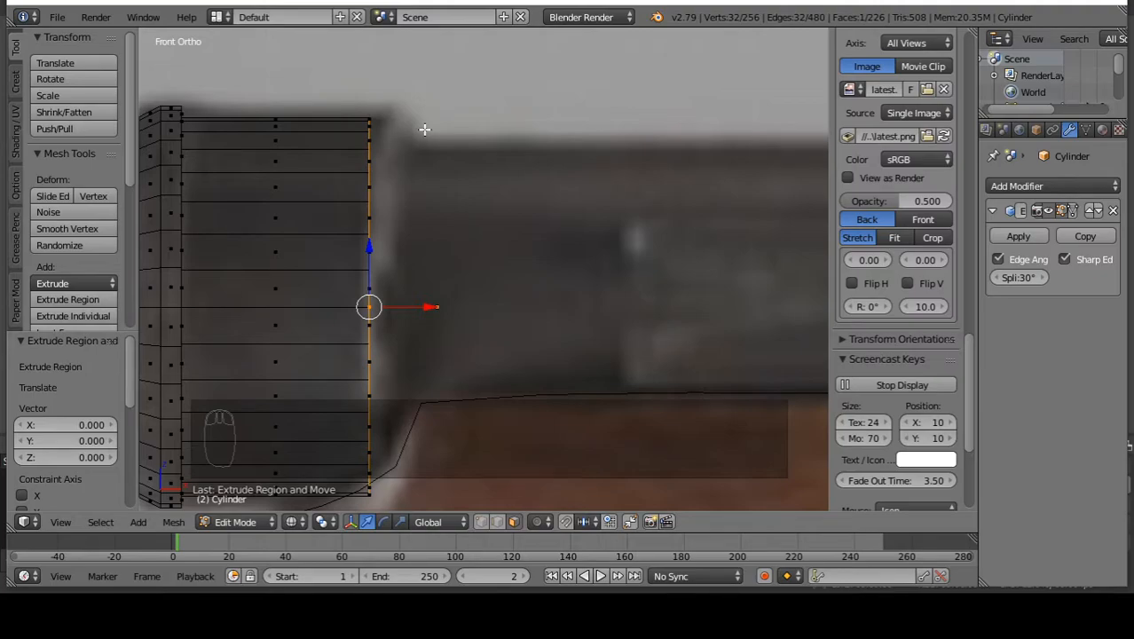
scroll(343, 151, "down", 3)
scroll(380, 143, "up", 5)
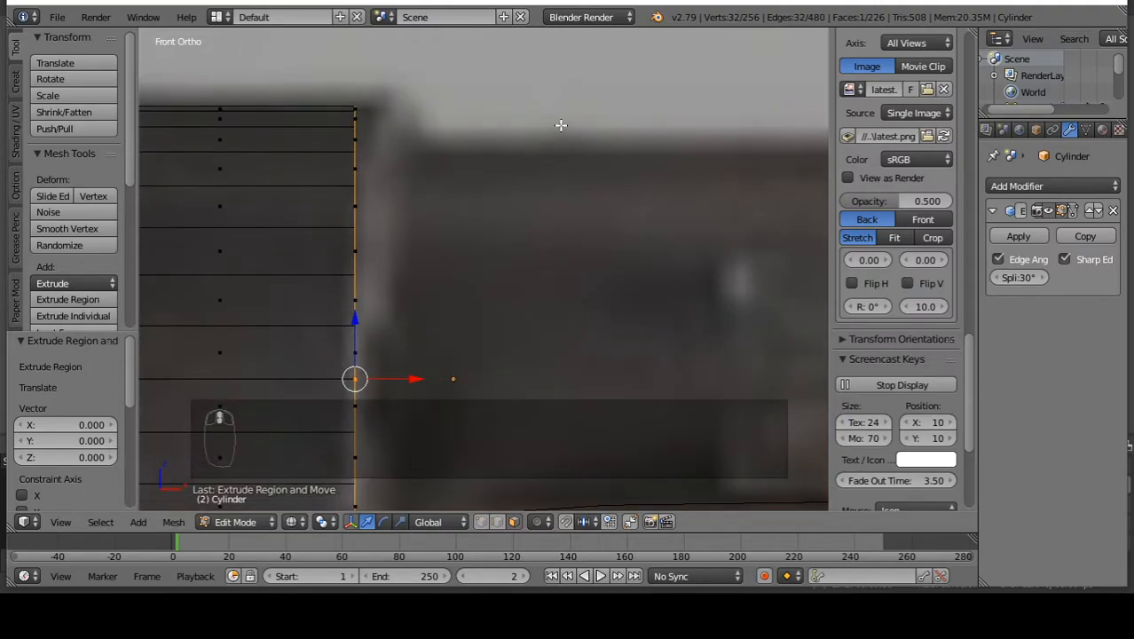
key("s")
left_click(529, 143)
key("e")
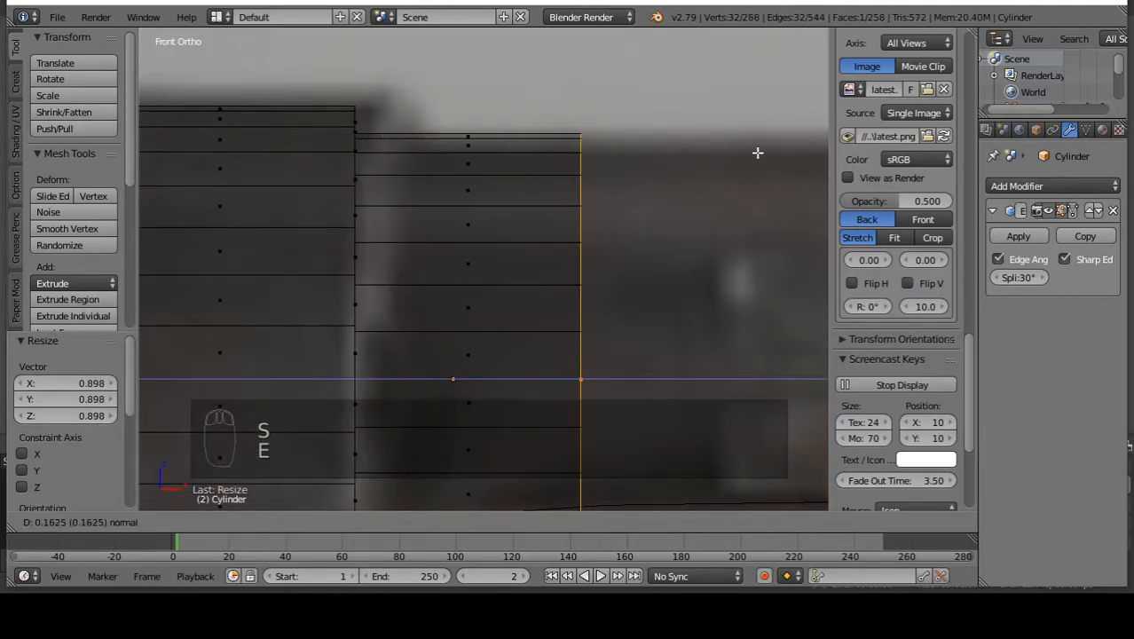
left_click(757, 152)
key("ctrl+z")
Scale the cap's inner end face by a further 0.918 and extrude it into a short neck toward the barrel.
key("s")
left_click(679, 147)
key("e")
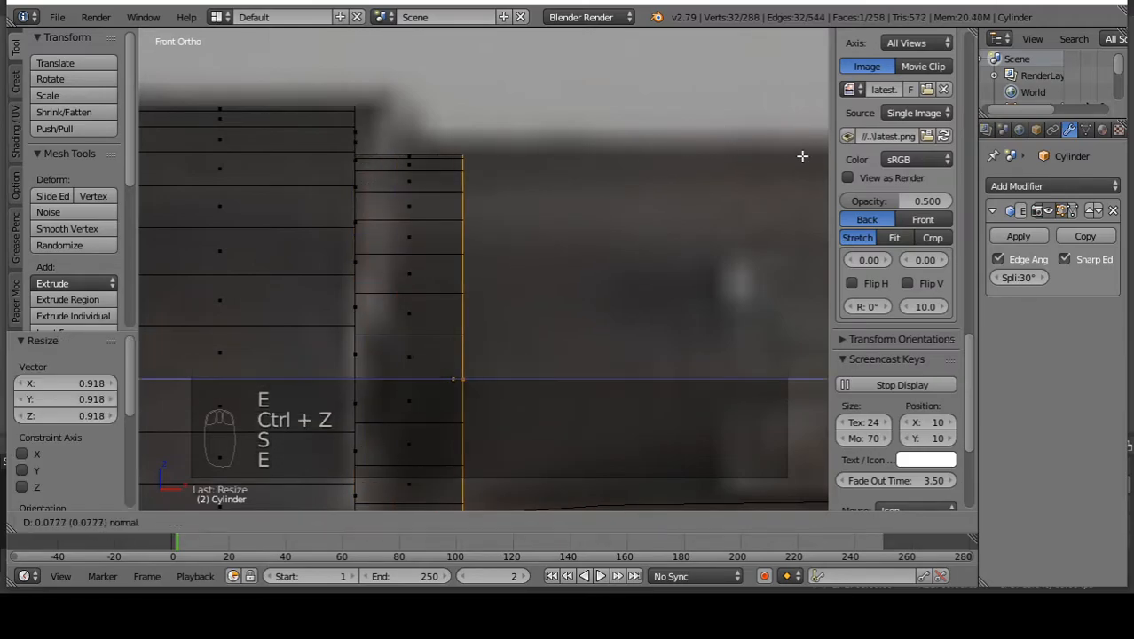
left_click(728, 158)
Inspect the cap and its stepped neck in object mode with solid shading from several angles.
key("Tab")
key("z")
mouse_move(659, 157)
middle_mouse_down()
mouse_move(549, 206)
mouse_move(317, 182)
mouse_move(529, 175)
mouse_move(500, 209)
middle_mouse_up()
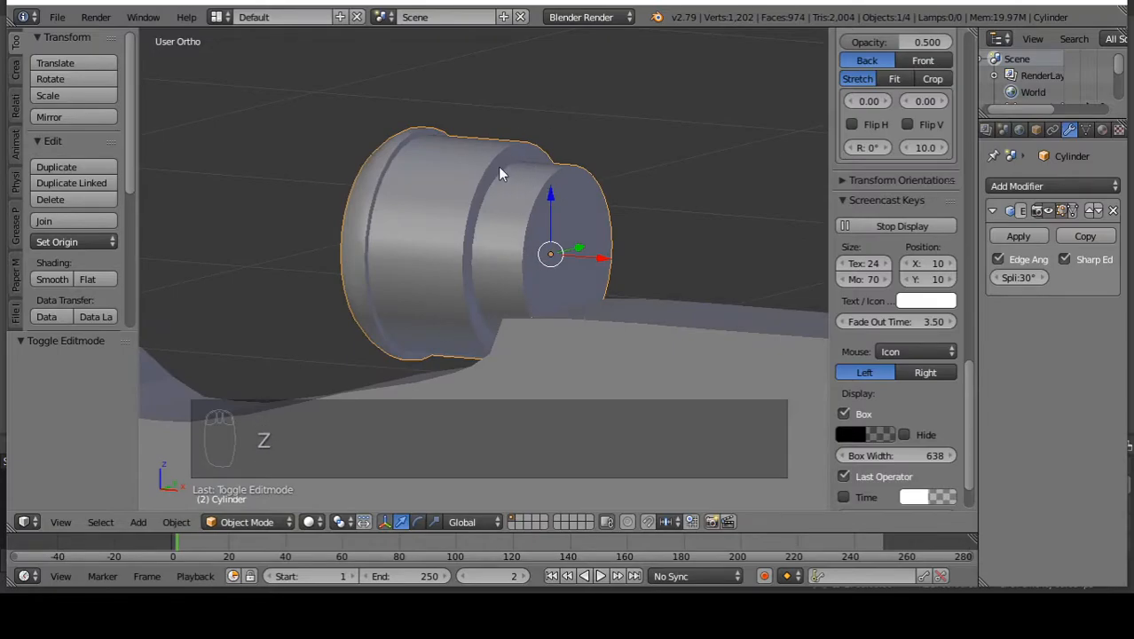
scroll(519, 173, "up", 6)
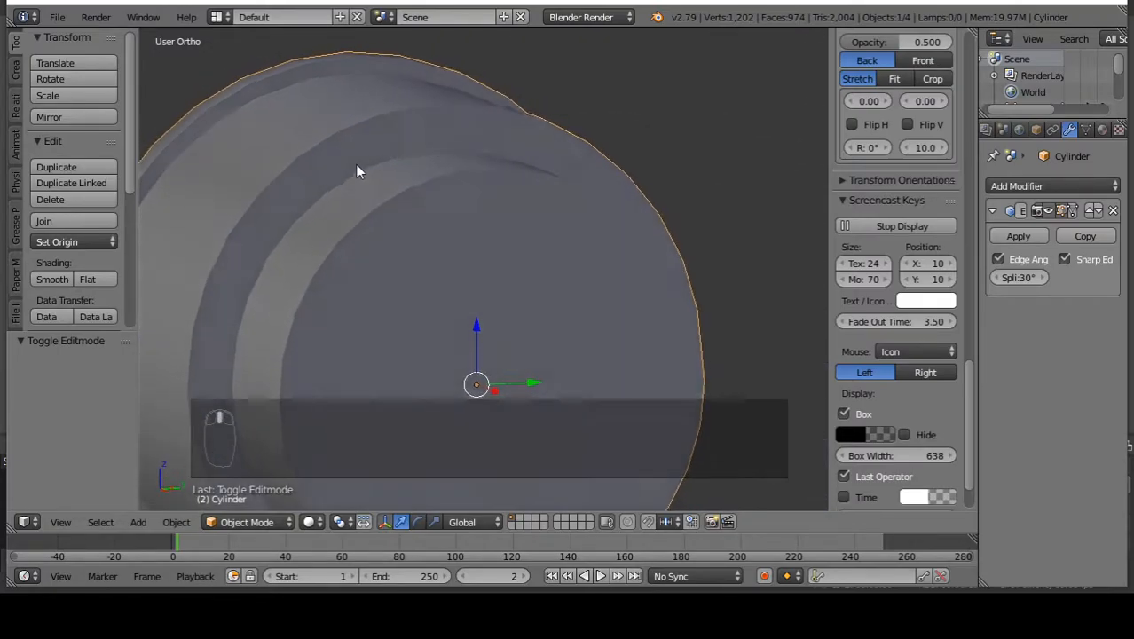
scroll(406, 237, "down", 6)
middle_click_drag(422, 277, 550, 297)
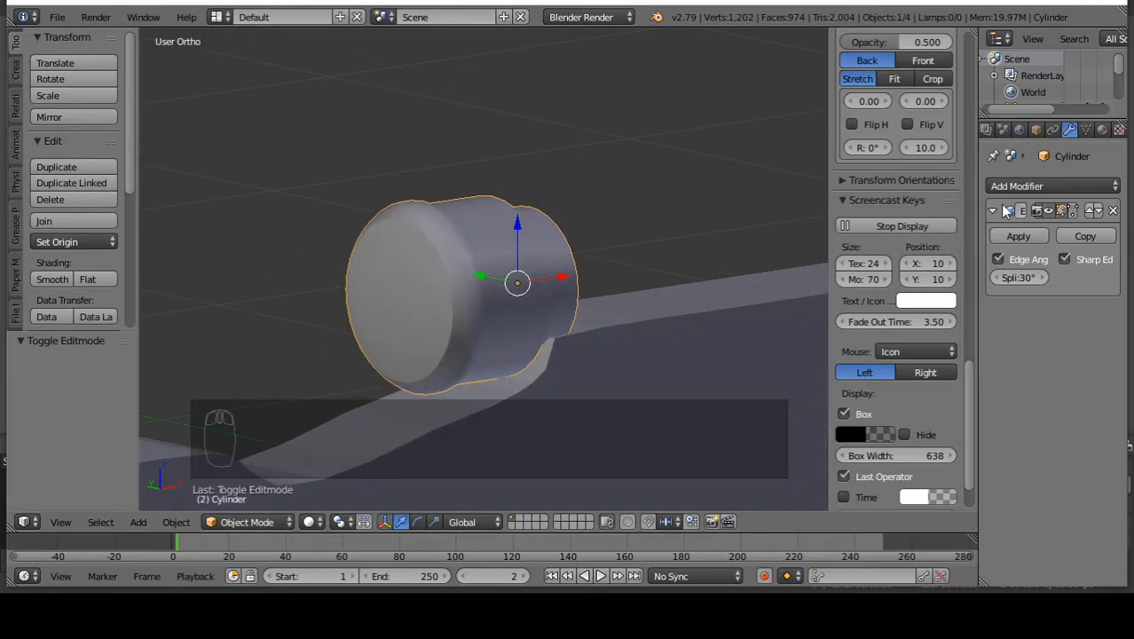
Widen the modifier area, remove the cap's Edge Split modifier and add a new Edge Split modifier.
left_click_drag(979, 203, 755, 203)
middle_click_drag(446, 229, 267, 222)
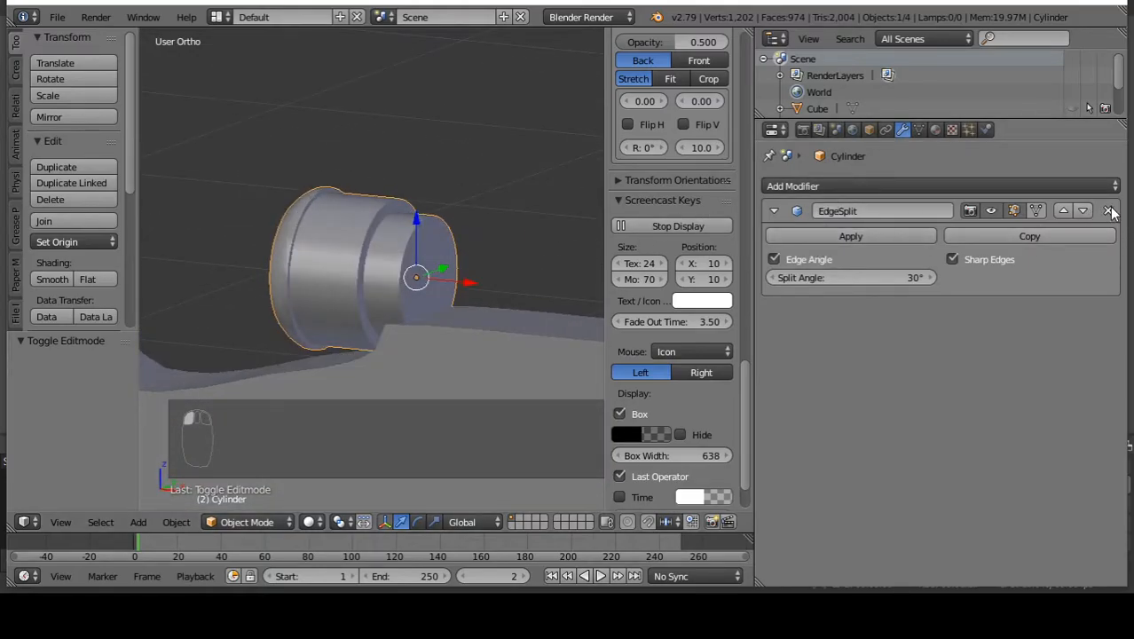
left_click(1109, 211)
mouse_move(374, 205)
middle_mouse_down()
mouse_move(436, 235)
mouse_move(290, 195)
mouse_move(448, 226)
middle_mouse_up()
left_click(781, 186)
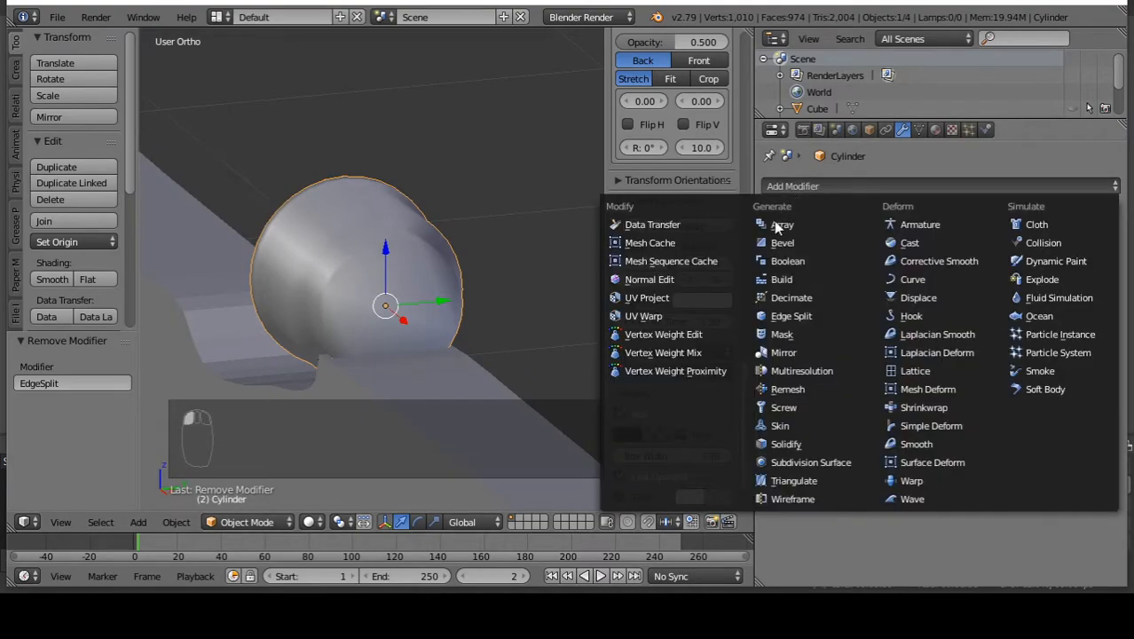
left_click(790, 315)
middle_click_drag(329, 252, 372, 233)
Return to edit mode on the cap cylinder in the front orthographic view.
key("Tab")
scroll(337, 233, "down", 3)
key("Tab")
key("Tab")
scroll(333, 222, "up", 5)
key("KP_1")
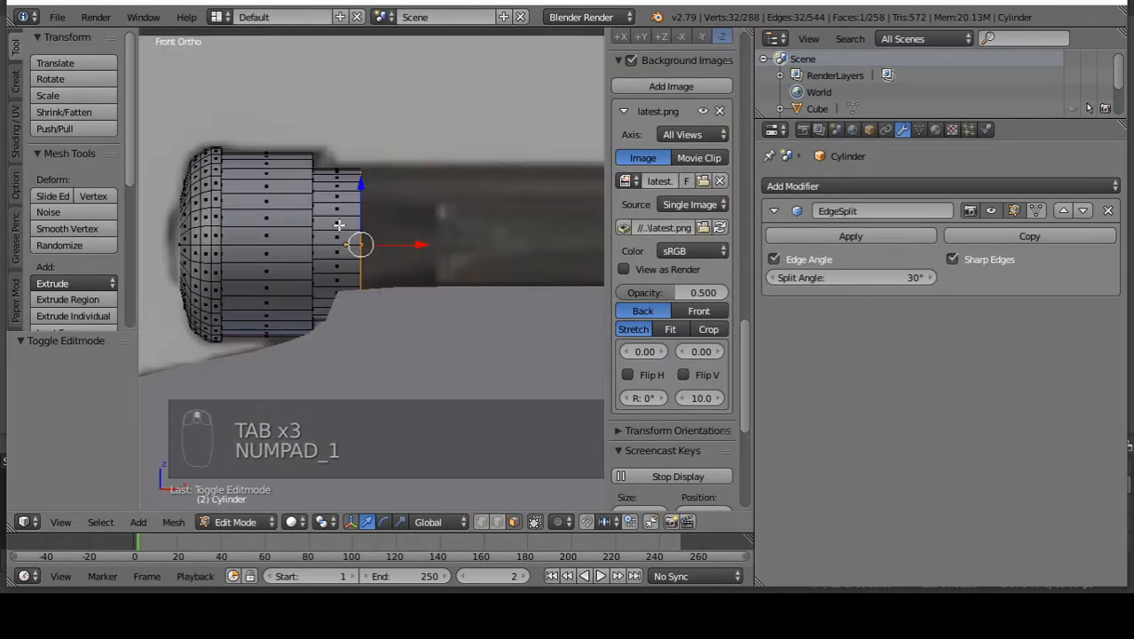
In wireframe, move the neck's end face 2.871 along X, then -0.031, to match the receiver's front end.
scroll(164, 166, "down", 7)
scroll(271, 185, "down", 11)
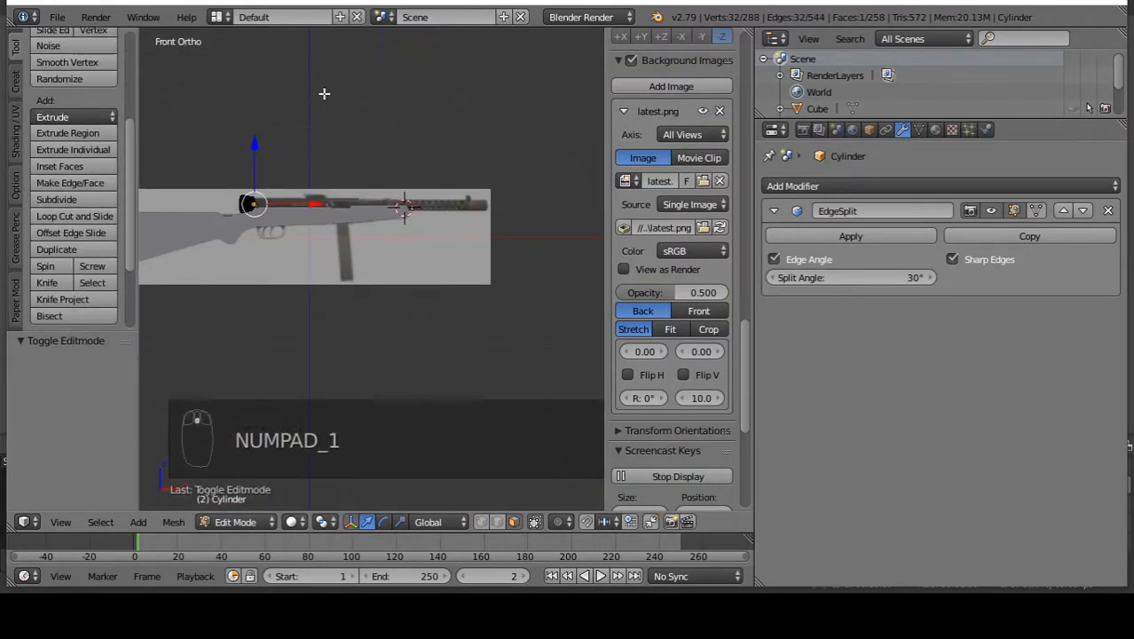
scroll(226, 173, "up", 4)
scroll(234, 184, "up", 4)
scroll(229, 204, "down", 3)
scroll(226, 211, "up", 4)
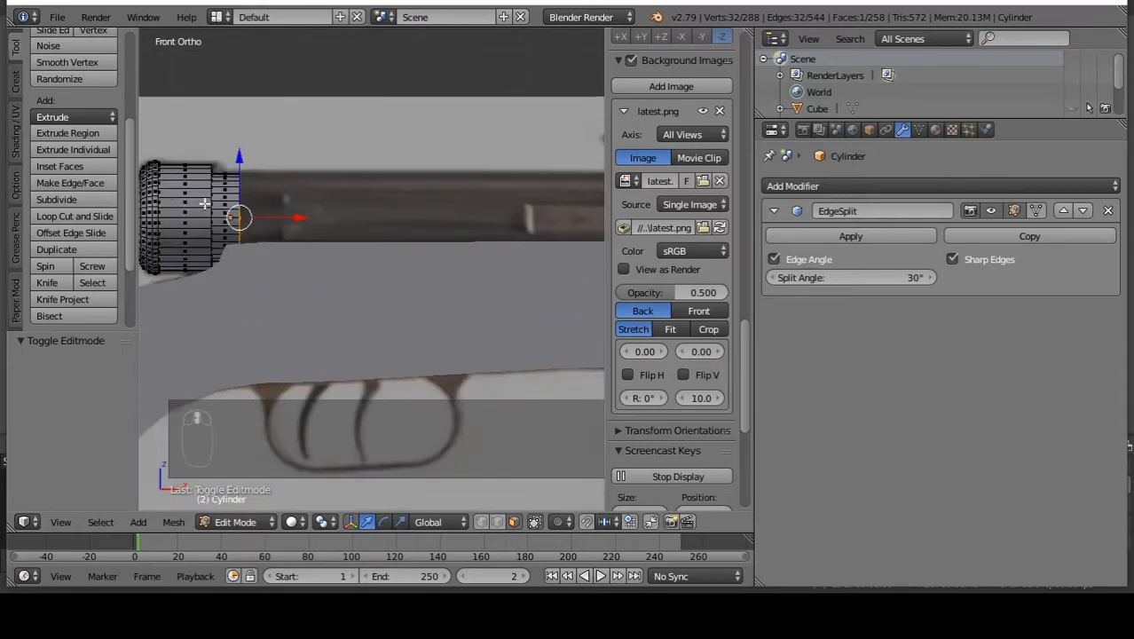
key("z")
scroll(248, 197, "down", 6)
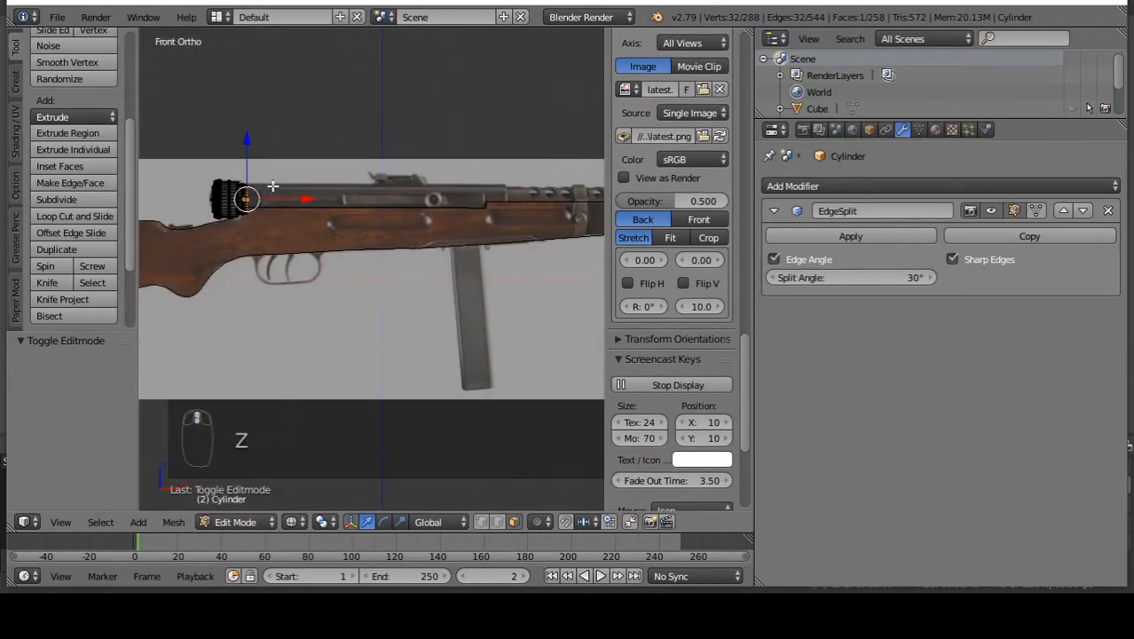
left_click_drag(280, 197, 524, 197)
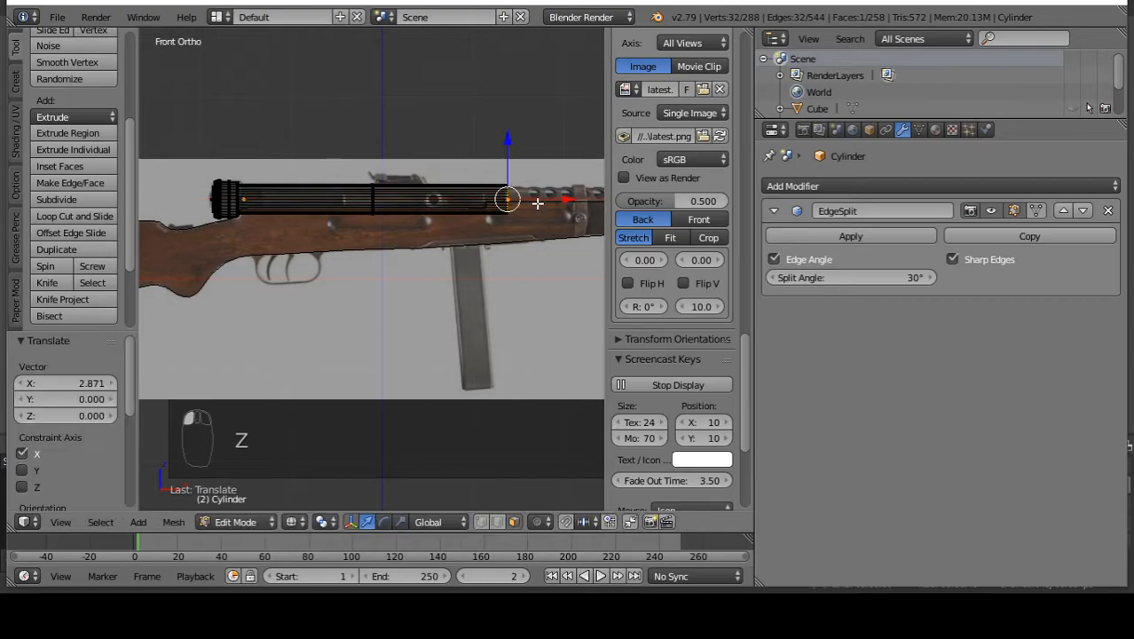
scroll(492, 206, "up", 3)
scroll(492, 206, "up", 2)
left_click_drag(457, 231, 447, 235)
Extrude the receiver's front end face by 0.017 and scale it to 0.814 for the barrel shroud diameter.
key("e")
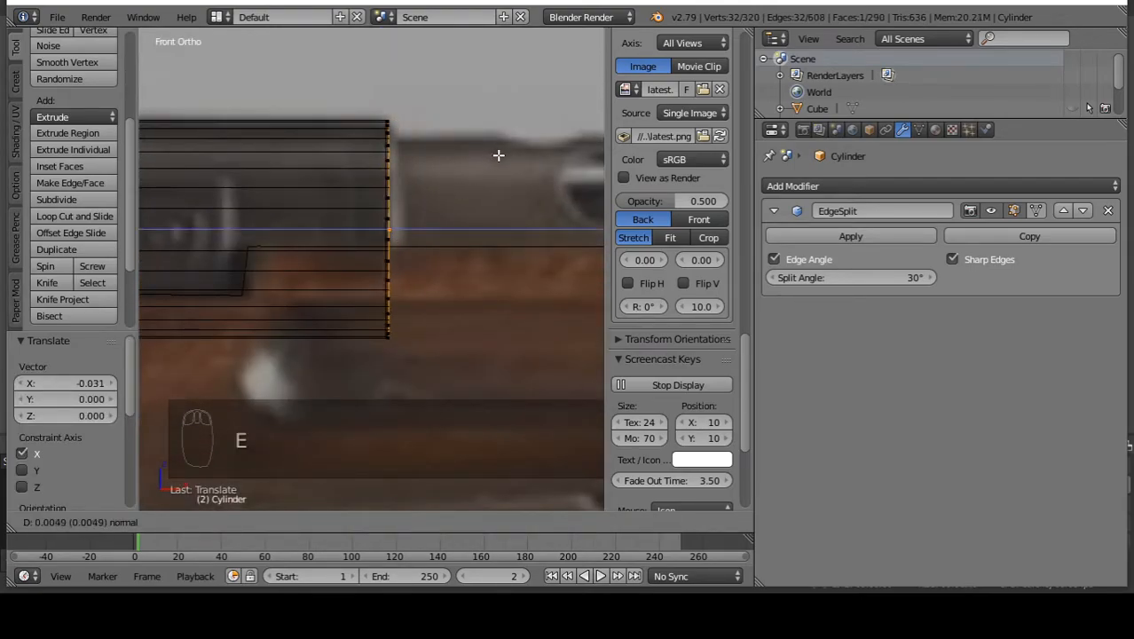
left_click(505, 165)
key("s")
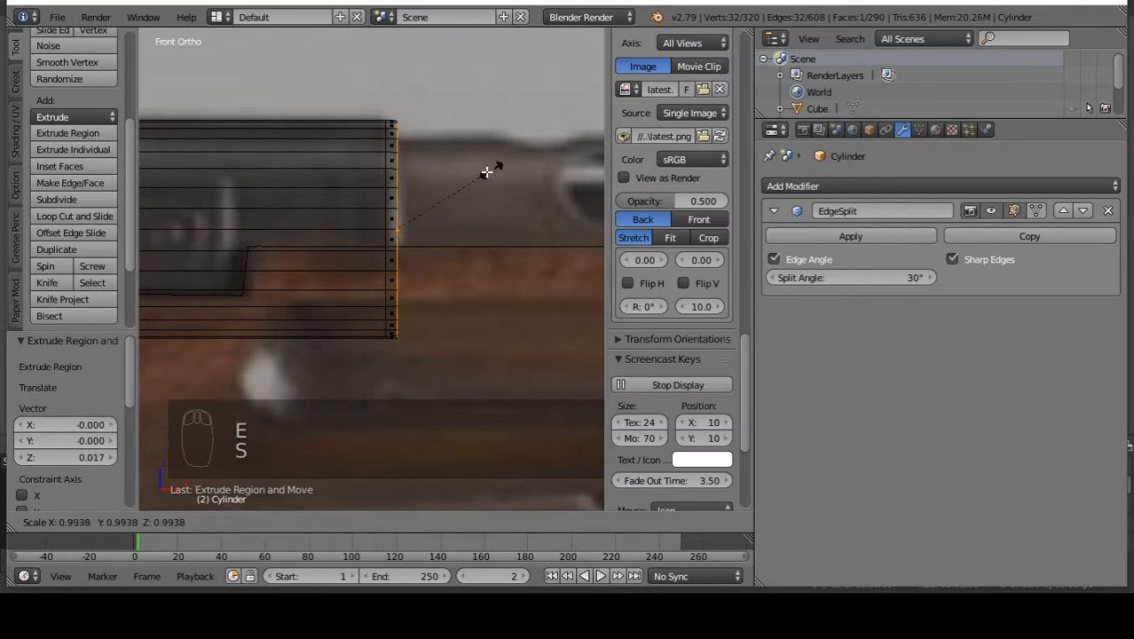
left_click(473, 176)
scroll(144, 231, "down", 5)
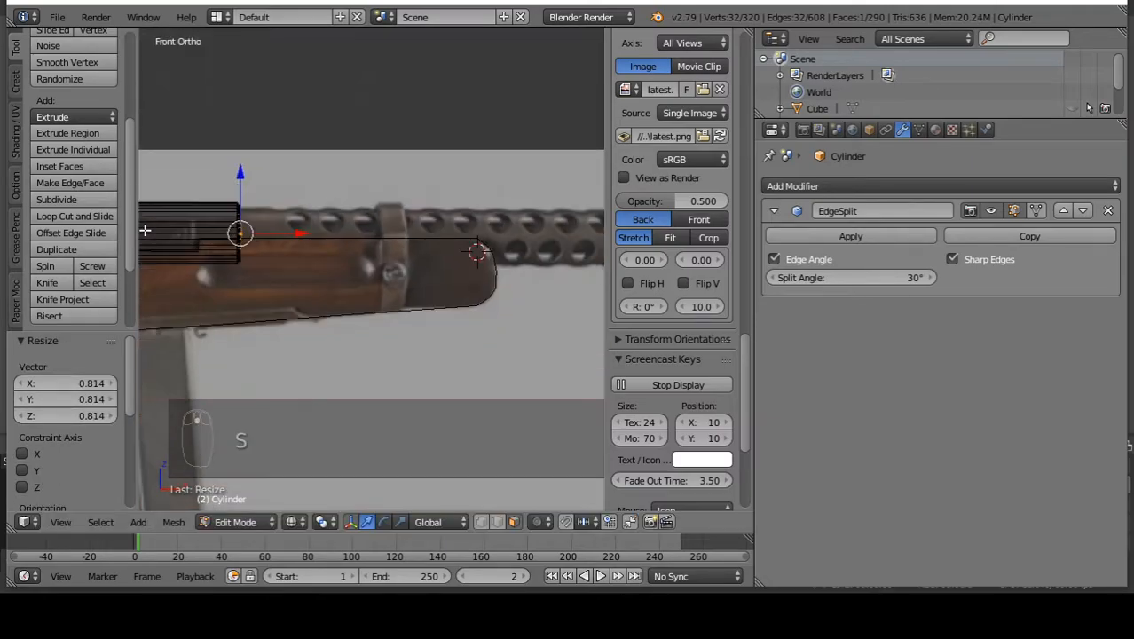
Extrude the reduced end face by 3.467 to the muzzle and check the barrel shroud against the reference.
scroll(145, 231, "down", 3)
key("e")
left_click(477, 227)
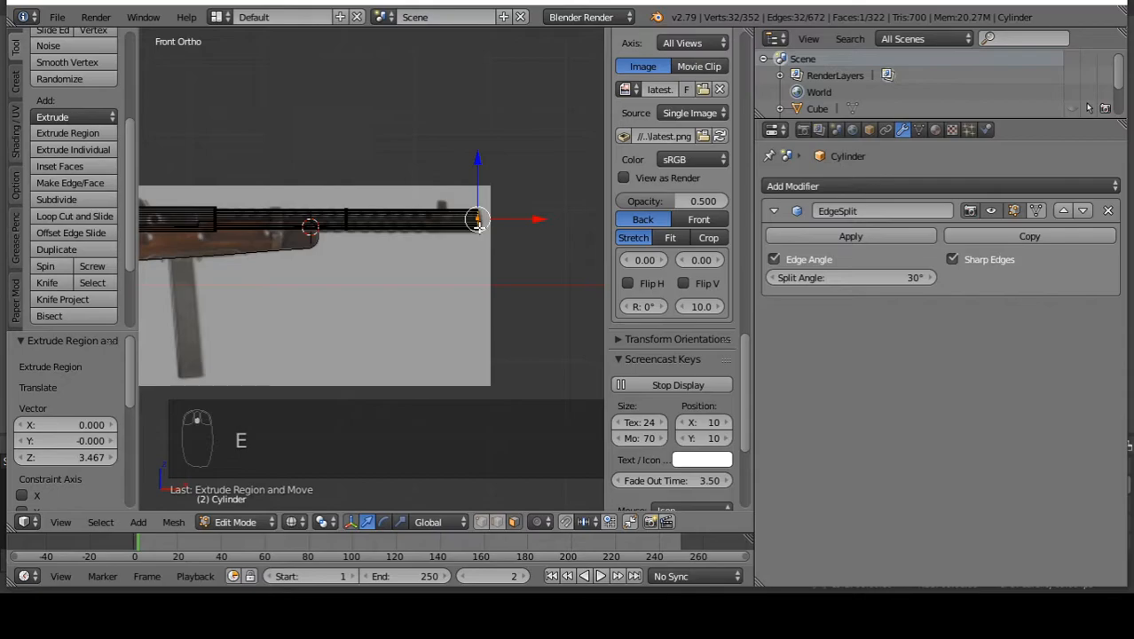
scroll(470, 209, "up", 5)
scroll(476, 201, "down", 5)
scroll(221, 201, "up", 6)
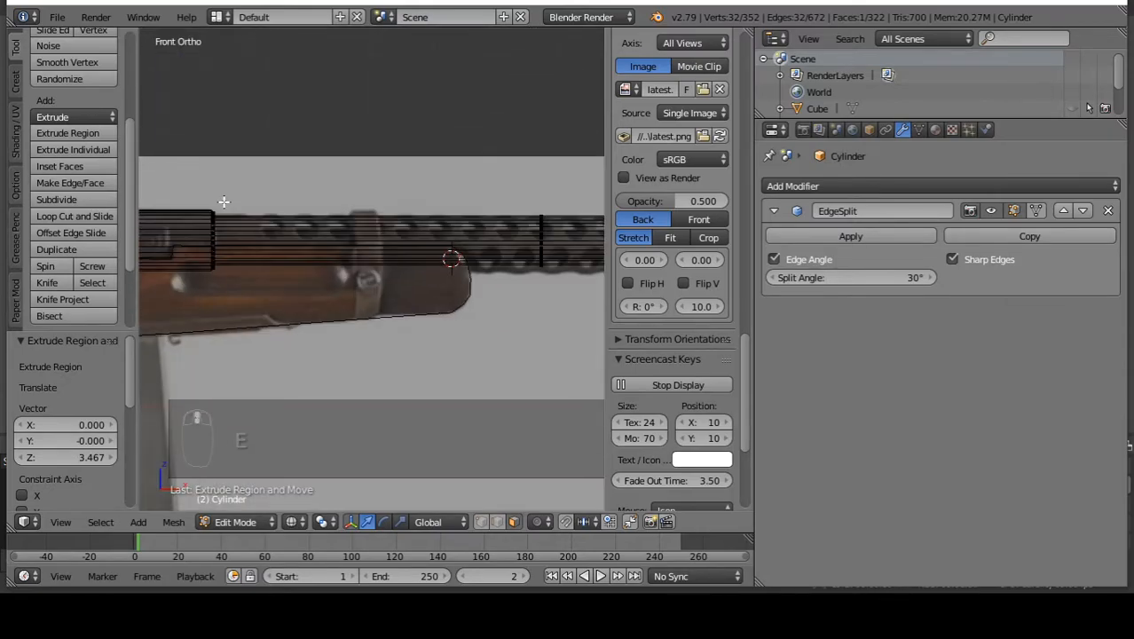
Undo the barrel shroud extrusion and the end face's last scaling, and rescale that face to 0.903.
scroll(222, 200, "up", 6)
key("ctrl+z")
key("ctrl+z")
key("ctrl+z")
key("s")
left_click(331, 199)
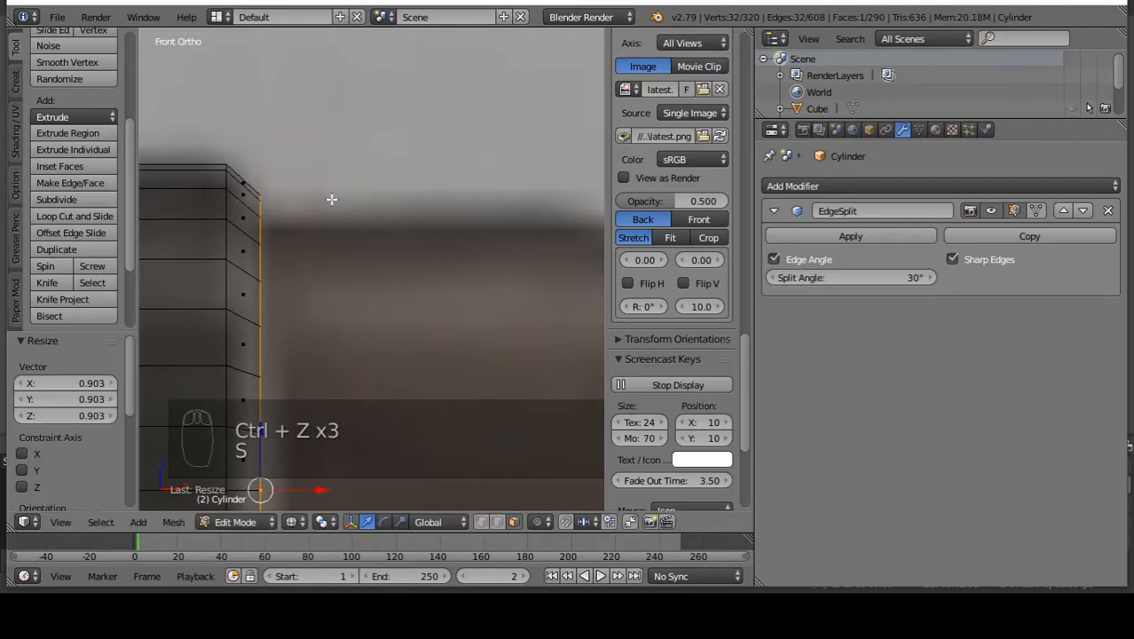
Move the reduced end face -0.003 along X to tighten the bevel at the receiver's front edge.
scroll(321, 336, "down", 6)
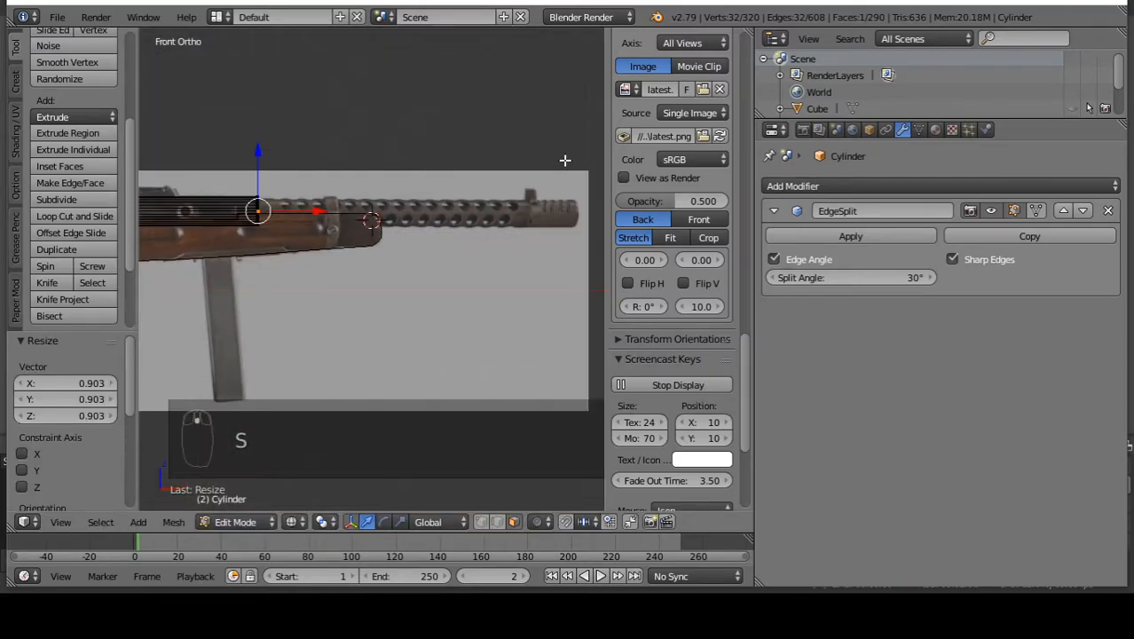
scroll(179, 140, "up", 2)
scroll(384, 314, "up", 2)
scroll(369, 377, "up", 2)
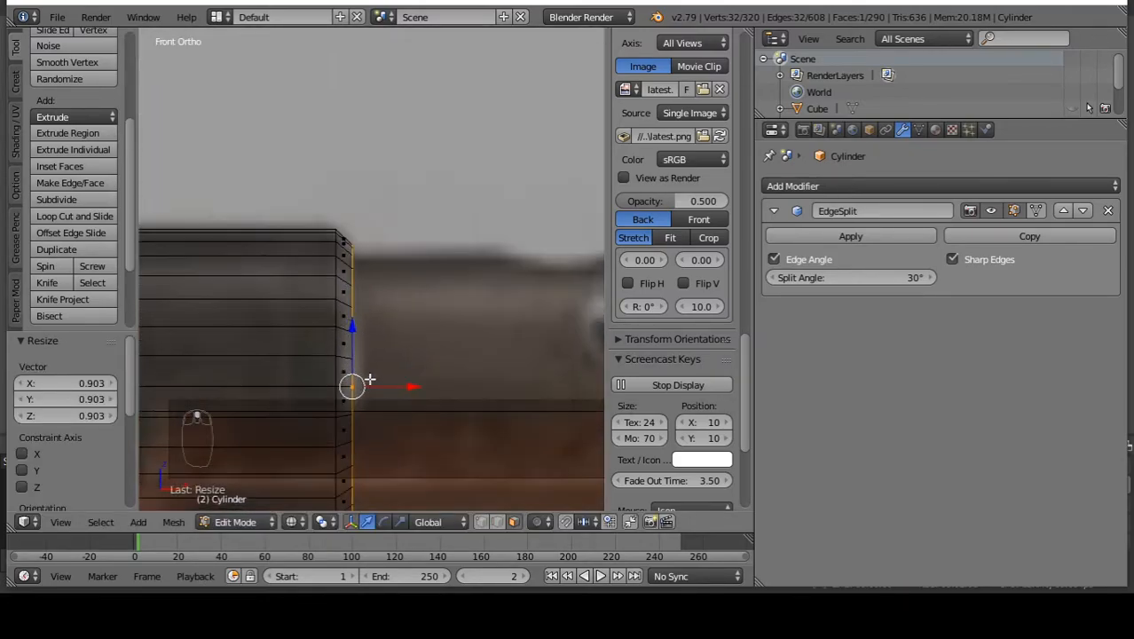
left_click_drag(398, 384, 397, 388)
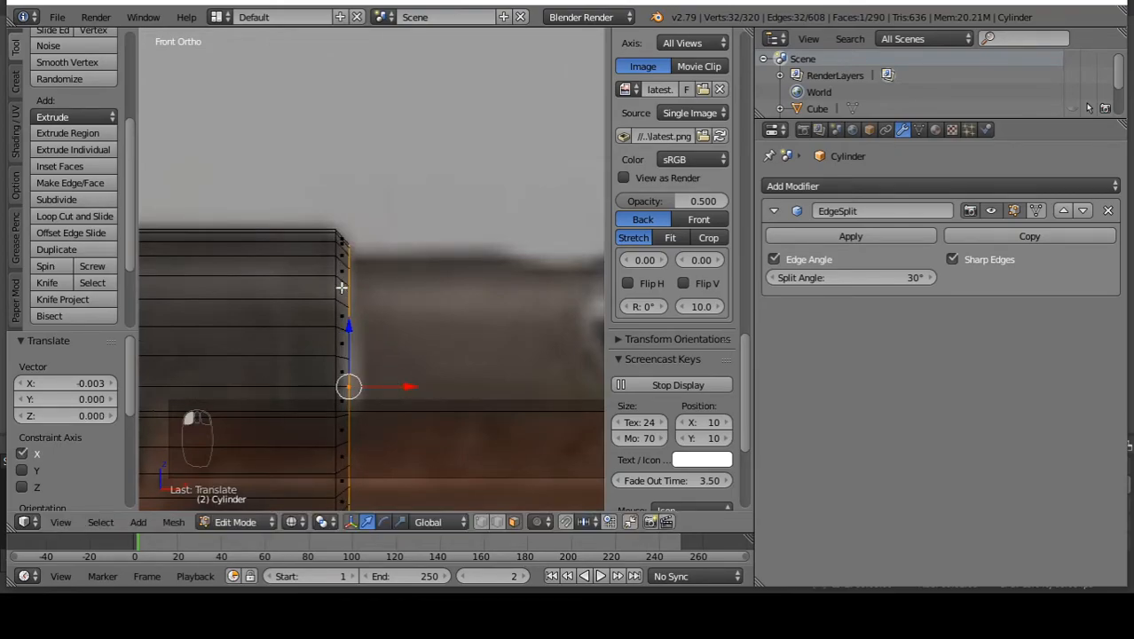
Extrude the reduced end face forward along the barrel and move it another 1.432 along X to the muzzle.
scroll(319, 262, "down", 6)
scroll(270, 249, "down", 5)
key("e")
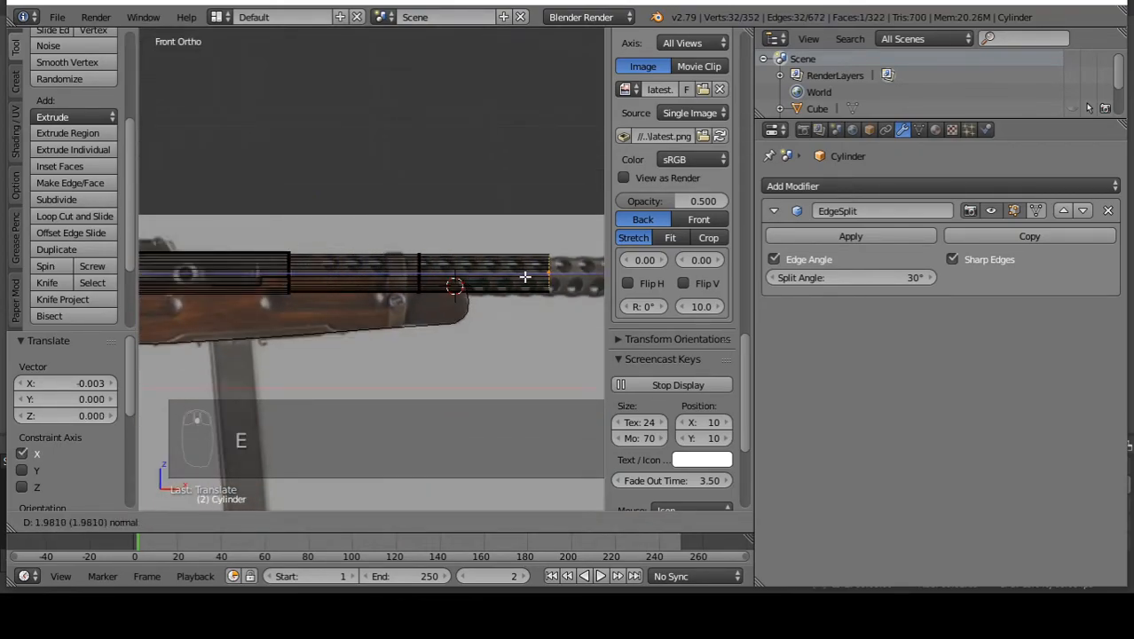
left_click(531, 272)
scroll(305, 246, "down", 1)
scroll(306, 245, "down", 4)
scroll(455, 240, "up", 4)
left_click_drag(414, 276, 567, 324)
scroll(514, 241, "up", 8)
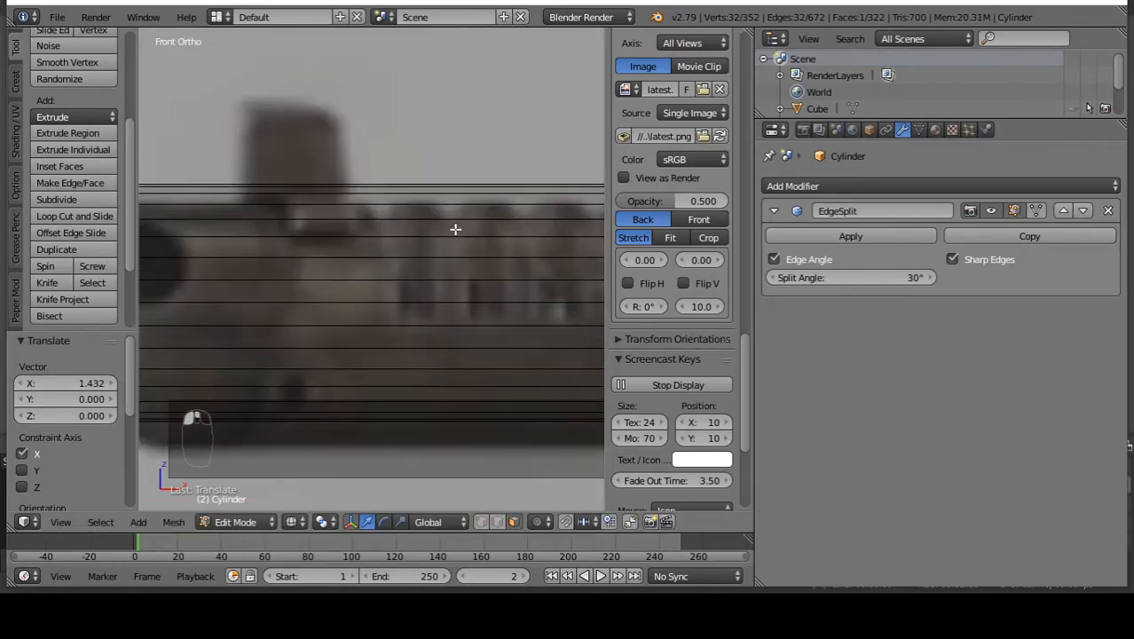
Examine the extended barrel shroud in solid and wireframe display, from an orbited view and from the front.
key("Tab")
scroll(408, 213, "down", 4)
key("z")
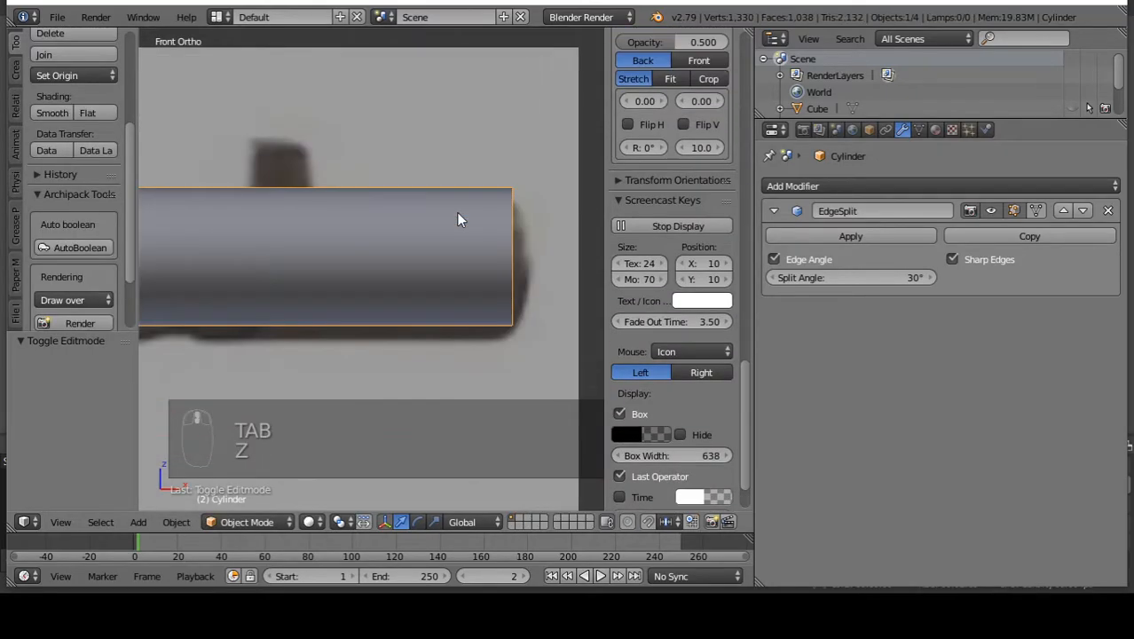
key("Tab")
key("z")
scroll(672, 266, "down", 8)
key("z")
key("Tab")
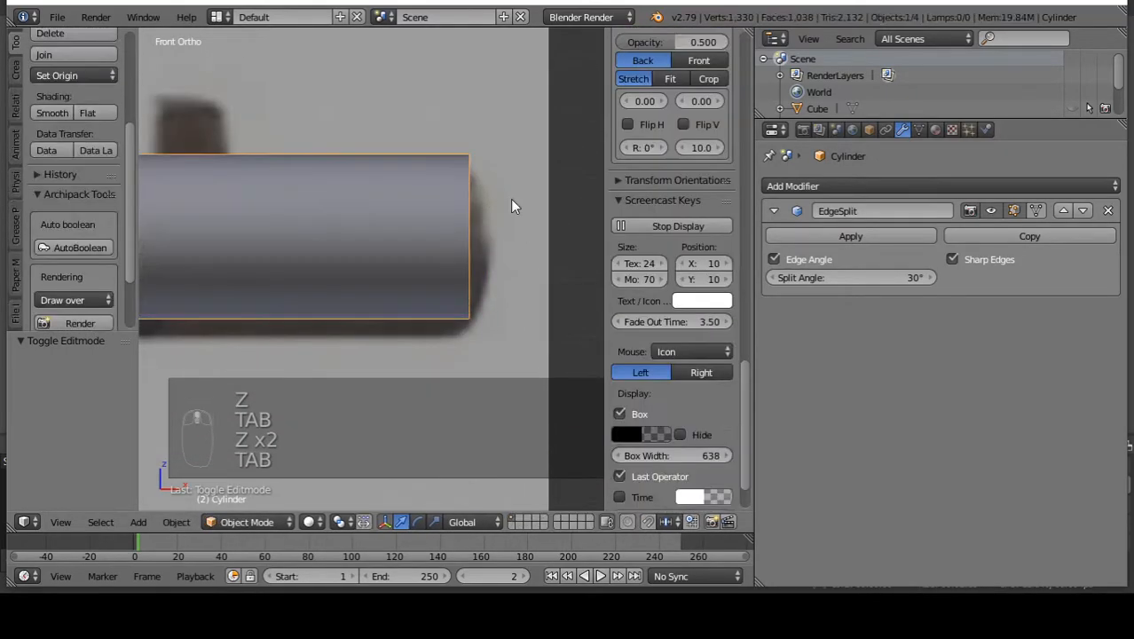
key("z")
key("z")
key("a")
mouse_move(425, 204)
middle_mouse_down()
mouse_move(405, 256)
mouse_move(346, 211)
mouse_move(362, 188)
mouse_move(276, 275)
mouse_move(478, 231)
mouse_move(499, 216)
mouse_move(315, 169)
mouse_move(290, 192)
middle_mouse_up()
scroll(361, 188, "up", 7)
scroll(499, 216, "down", 4)
key("KP_1")
key("Tab")
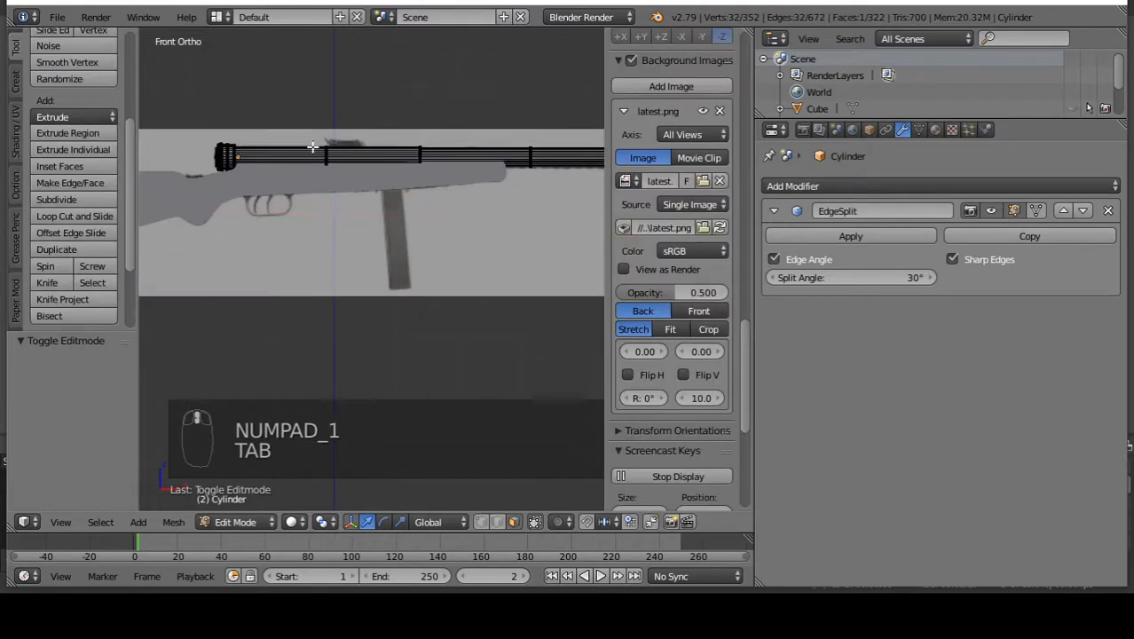
Compare the whole barrel shroud with the reference image in front wireframe view, undoing any accidental change to the cylinder.
key("Tab")
scroll(327, 139, "down", 4)
key("z")
scroll(349, 130, "up", 7)
mouse_move(345, 197)
right_mouse_down()
mouse_move(387, 170)
mouse_move(346, 189)
right_mouse_up()
key("ctrl+z")
scroll(280, 169, "down", 6)
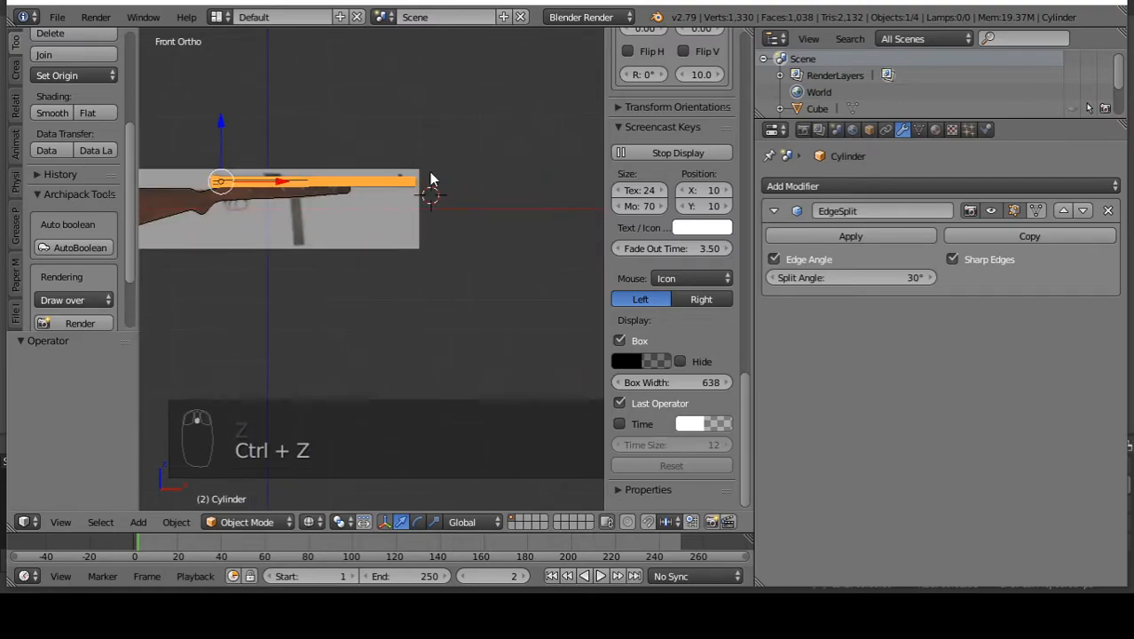
scroll(414, 174, "up", 3)
scroll(413, 182, "up", 12)
key("Tab")
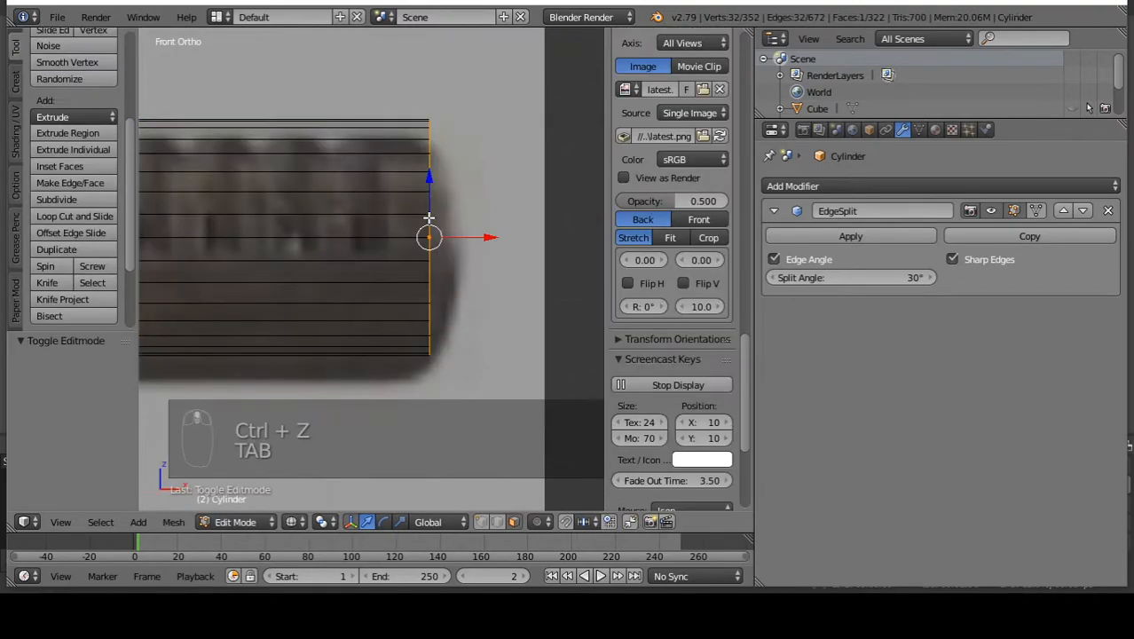
scroll(435, 184, "up", 1)
scroll(461, 197, "down", 10)
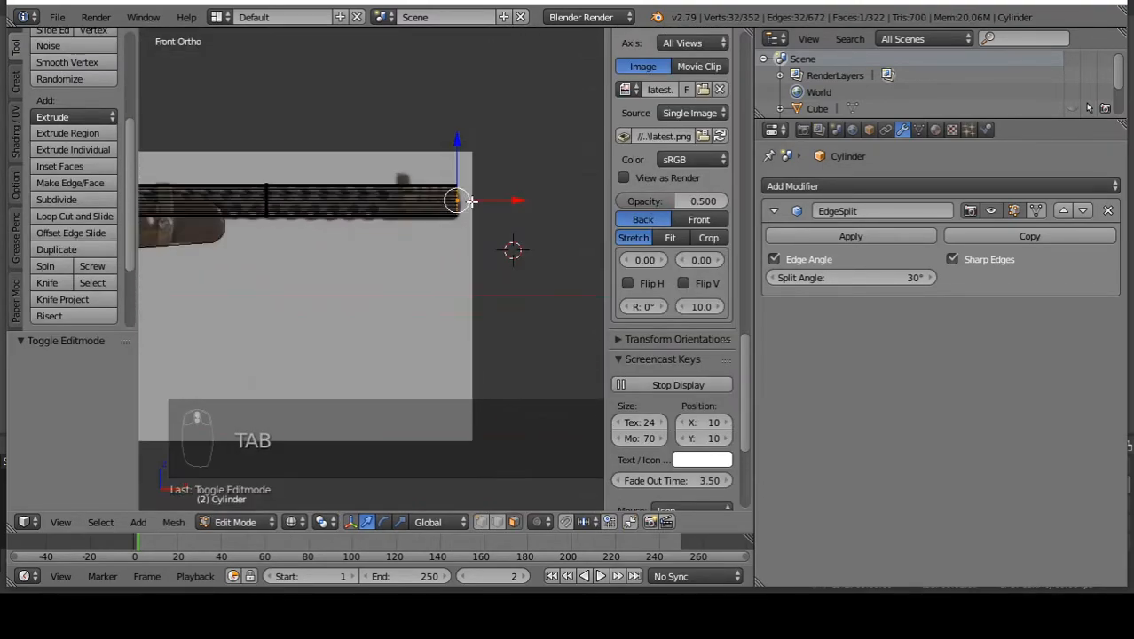
key("Tab")
scroll(382, 201, "up", 3)
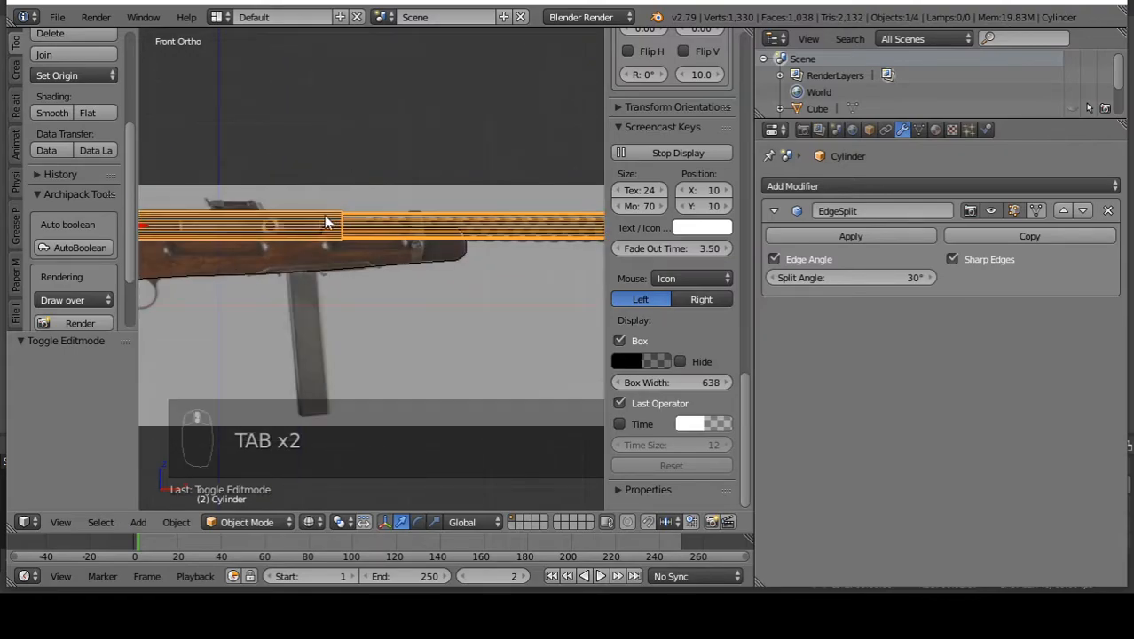
scroll(336, 220, "up", 7)
scroll(216, 241, "down", 4)
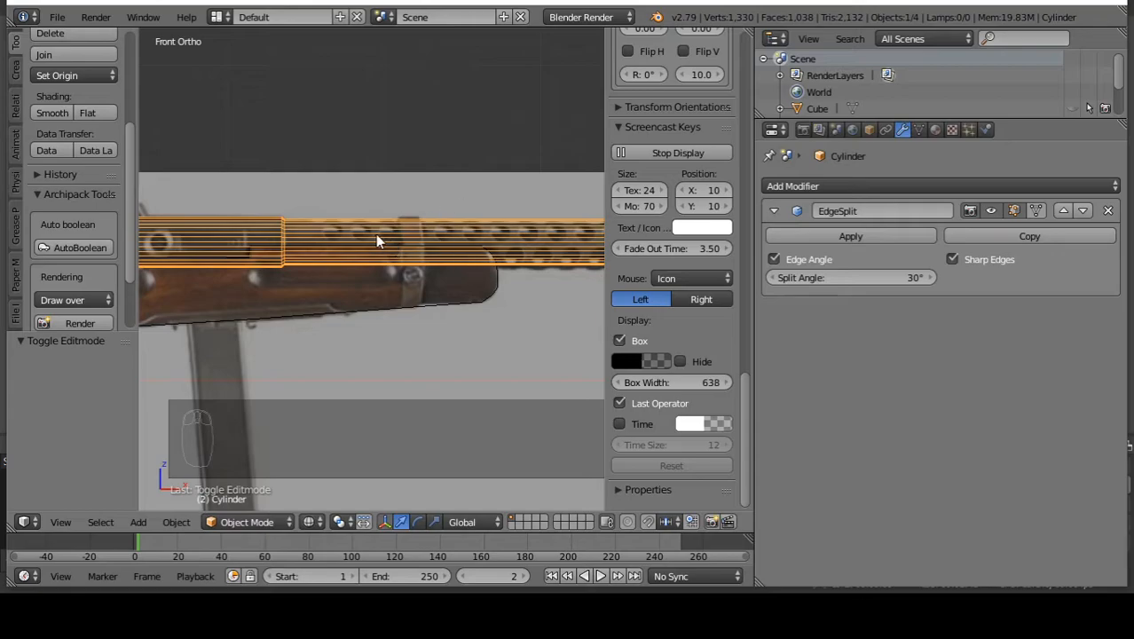
scroll(384, 240, "down", 4)
scroll(482, 224, "up", 5)
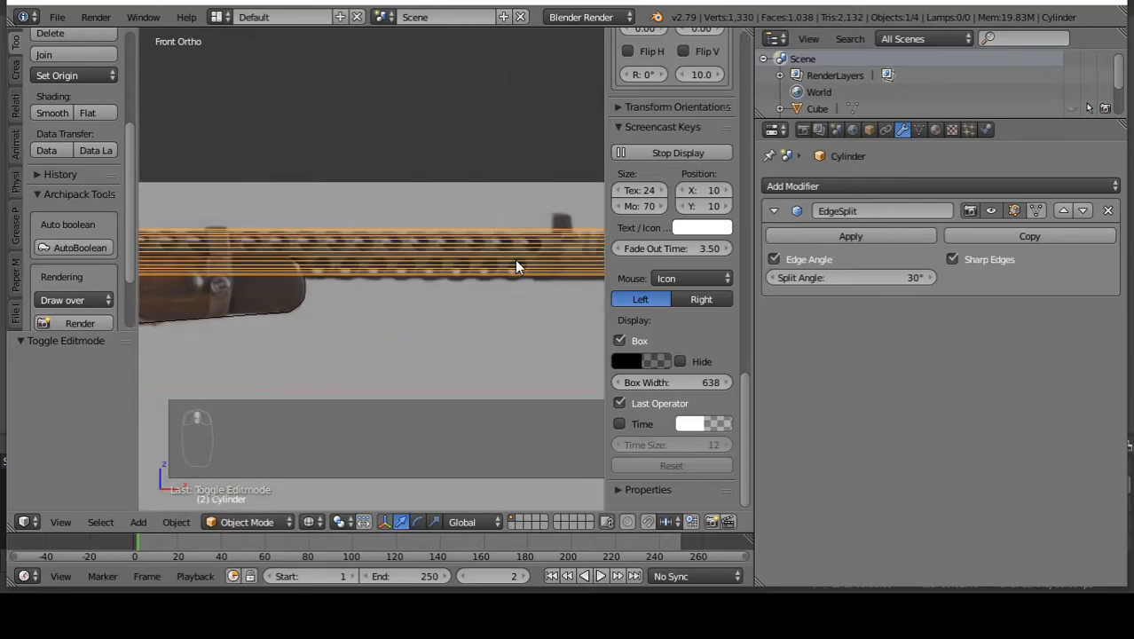
scroll(273, 258, "down", 3)
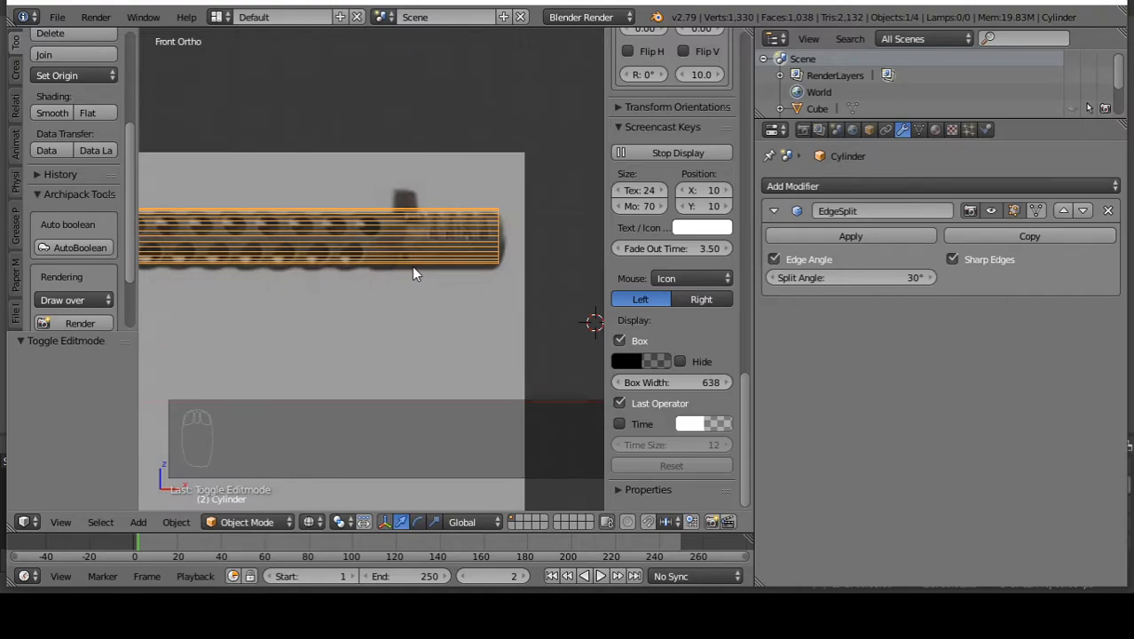
In edit mode, extrude the muzzle end face by about 0.014 and scale it to 0.885.
key("Tab")
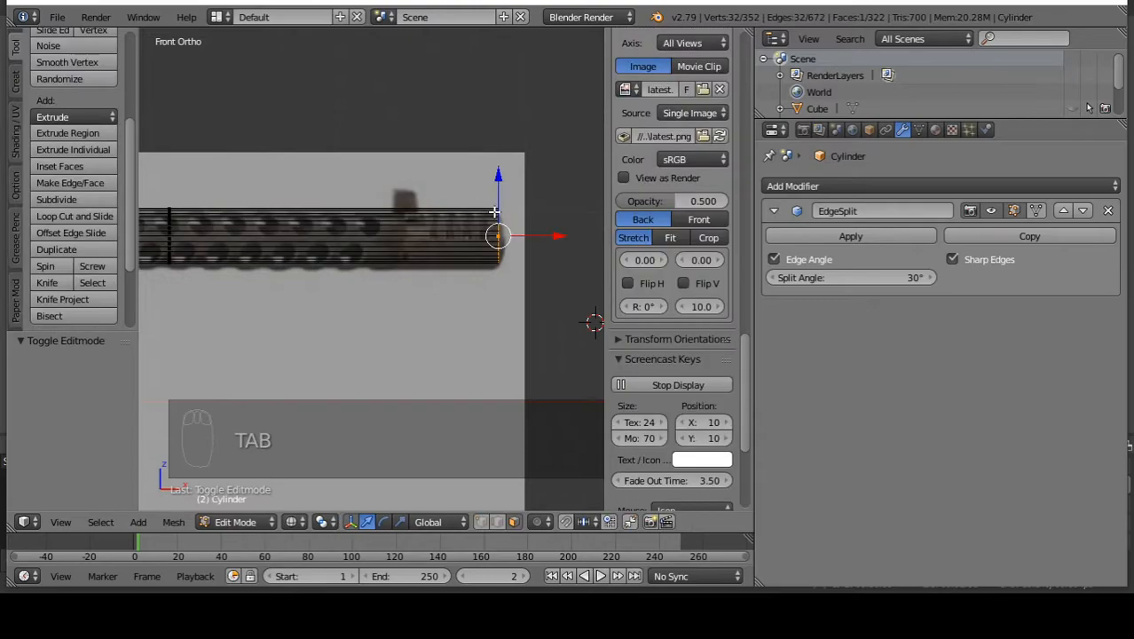
scroll(445, 275, "up", 3)
scroll(445, 288, "up", 1)
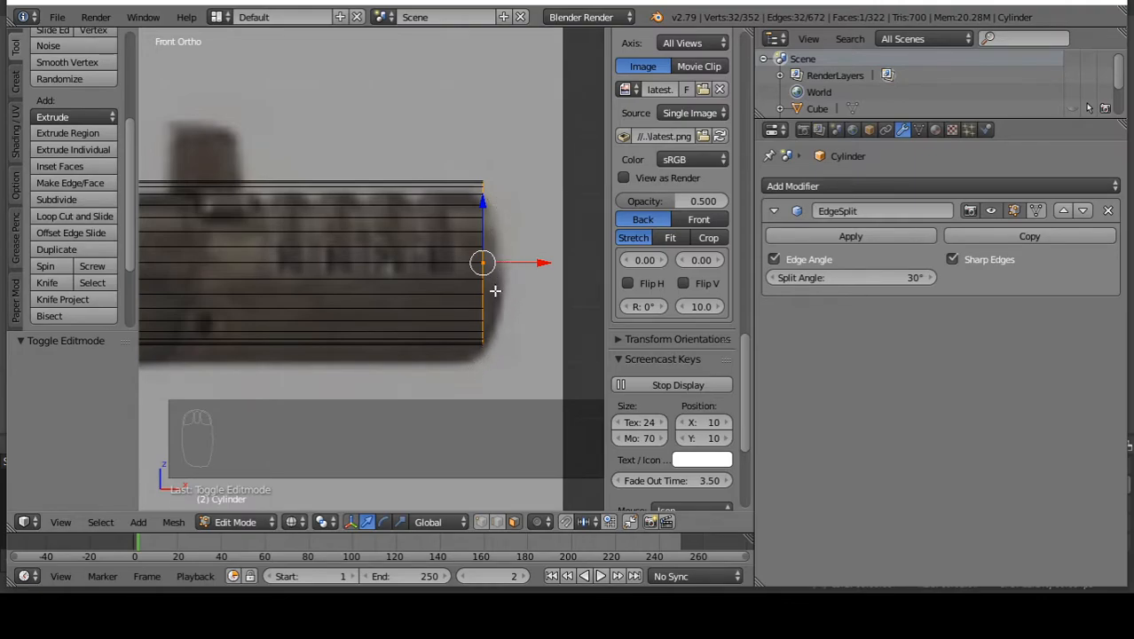
scroll(393, 305, "down", 2)
scroll(404, 224, "up", 3)
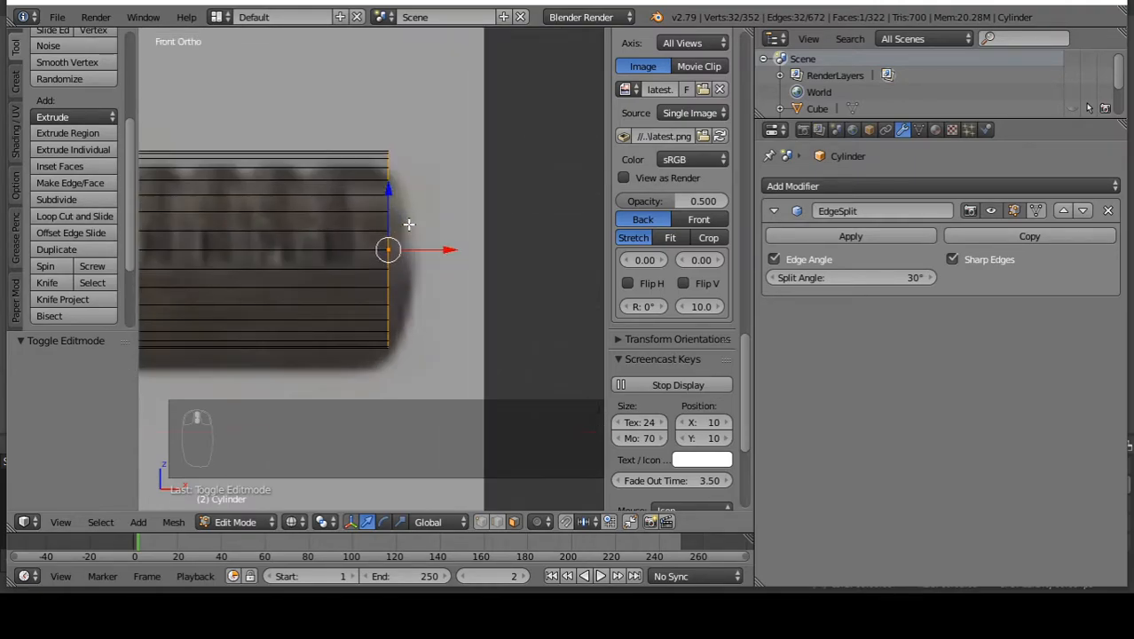
scroll(413, 213, "down", 2)
scroll(435, 190, "up", 3)
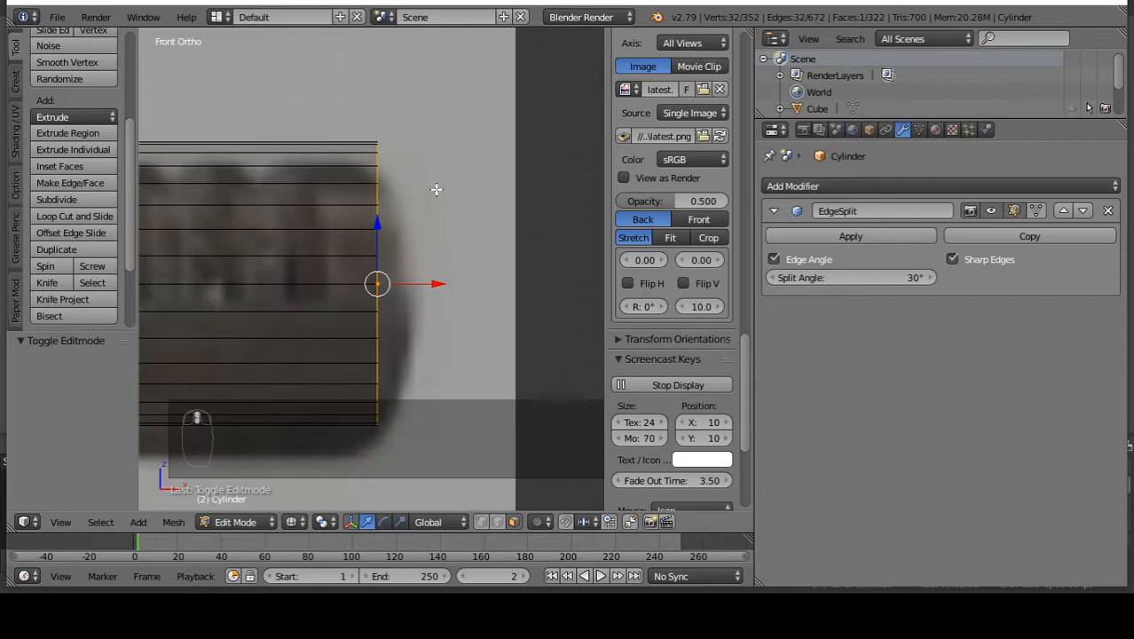
key("e")
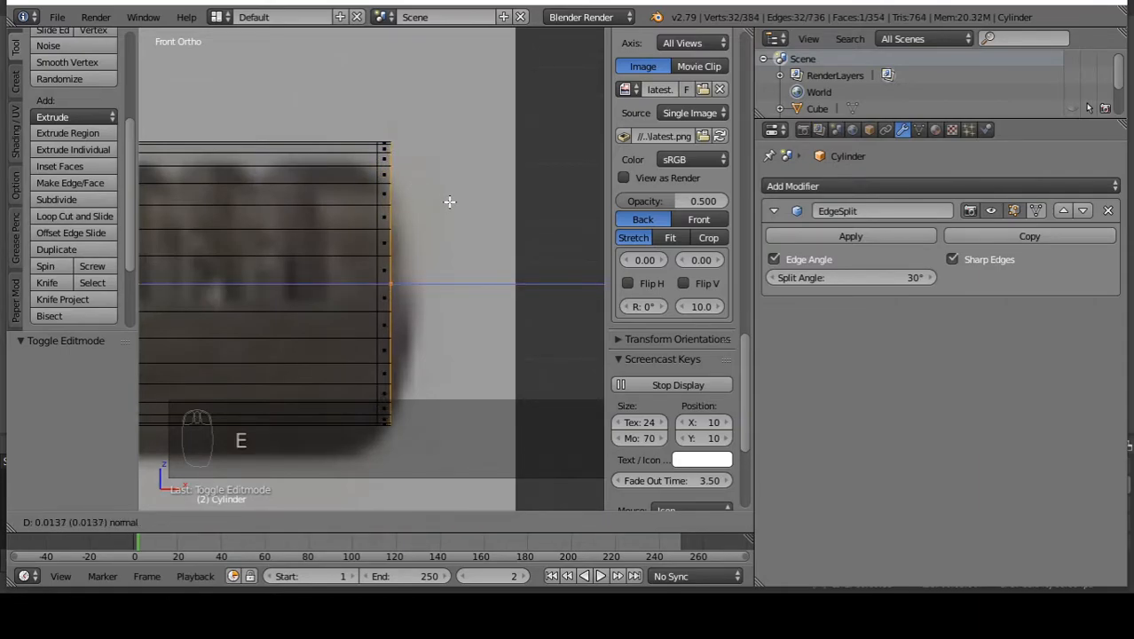
left_click(449, 200)
key("s")
left_click(439, 207)
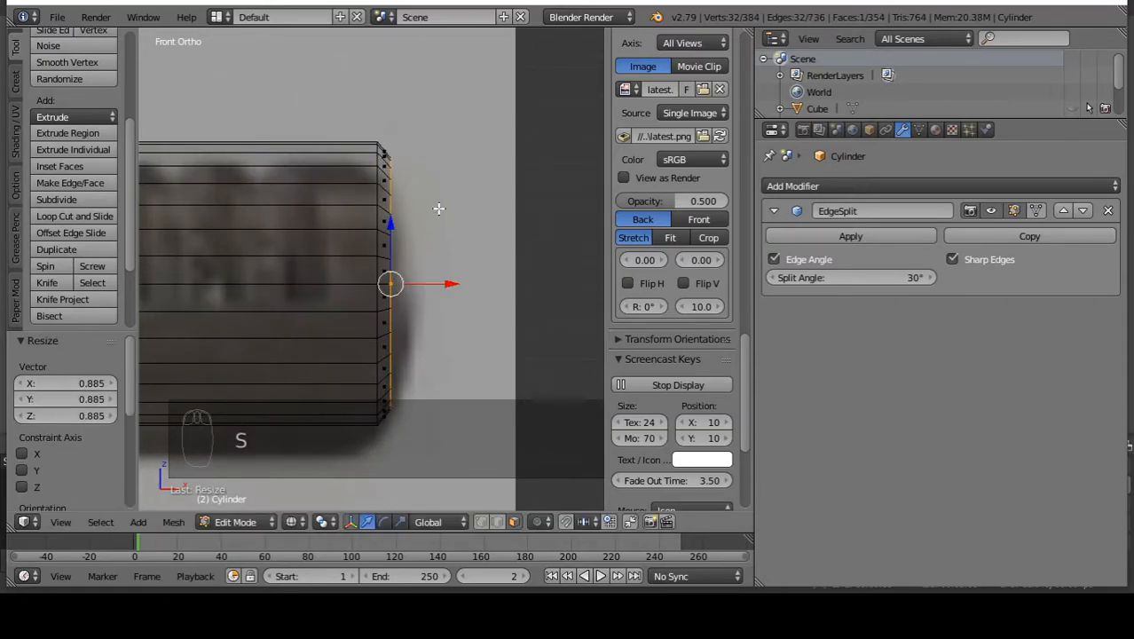
Extrude the muzzle face by another 0.007 and scale it to 0.827 to continue the rounding.
key("e")
left_click(444, 217)
key("s")
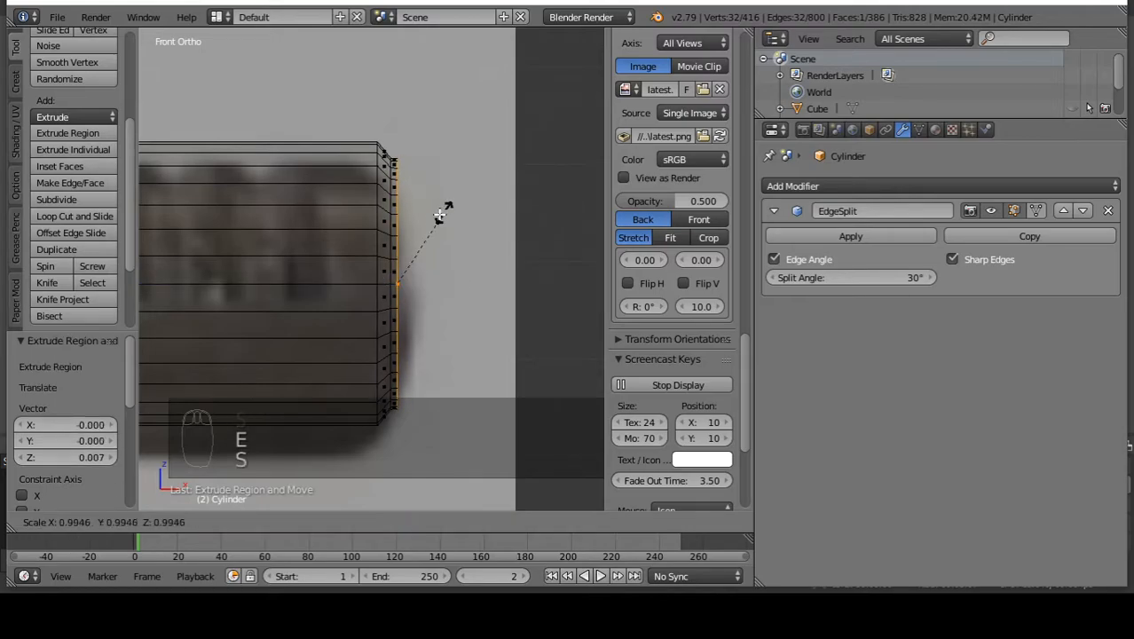
left_click(435, 220)
Extrude the muzzle face by 0.009 and scale it to about 0.626 to close off the rounded tip.
key("e")
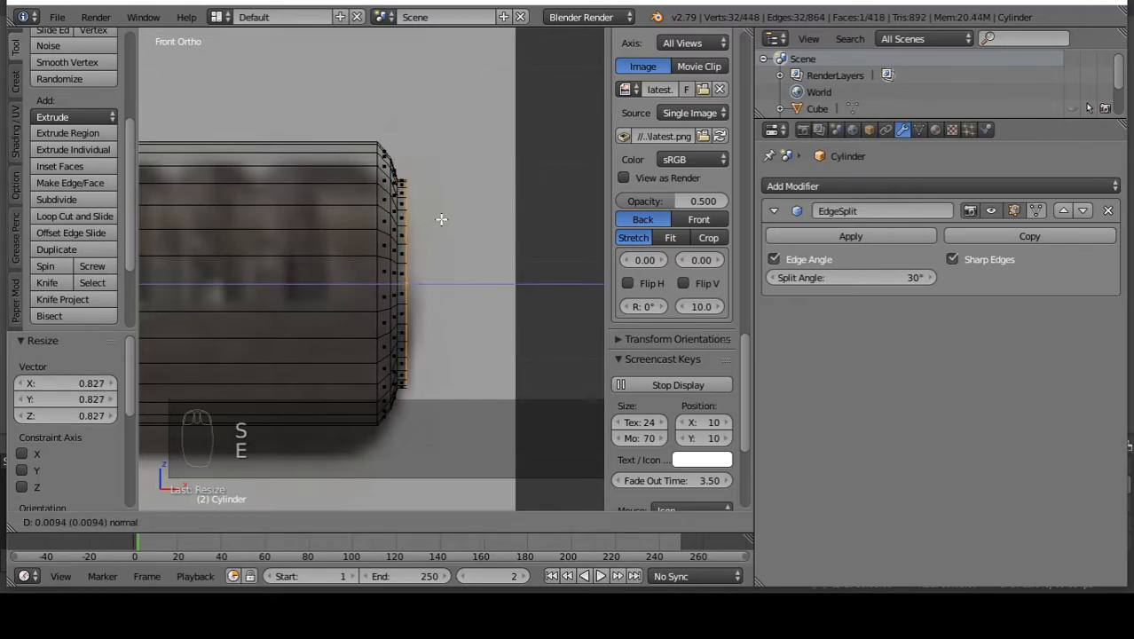
left_click(437, 220)
key("s")
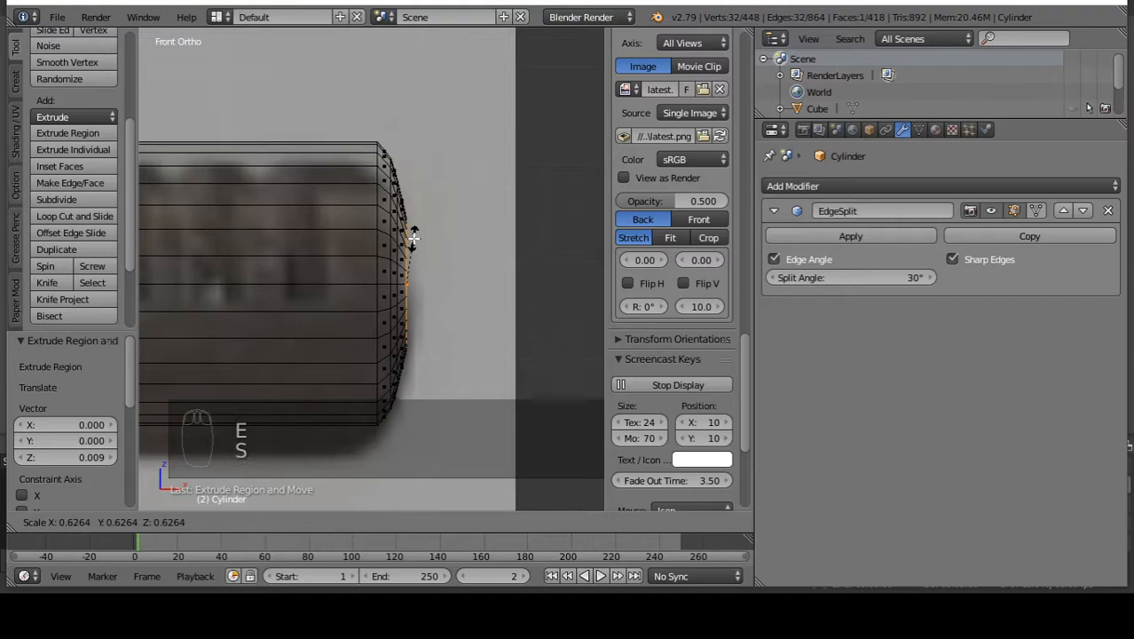
left_click(413, 236)
Inspect the rounded muzzle in solid display from an angle, and return to front-view edit mode.
key("Tab")
key("z")
mouse_move(455, 172)
middle_mouse_down()
mouse_move(463, 201)
mouse_move(414, 219)
mouse_move(471, 182)
mouse_move(352, 199)
mouse_move(464, 222)
mouse_move(385, 191)
middle_mouse_up()
scroll(411, 220, "down", 3)
scroll(358, 206, "up", 8)
scroll(359, 206, "down", 4)
scroll(466, 225, "down", 4)
key("KP_1")
key("Tab")
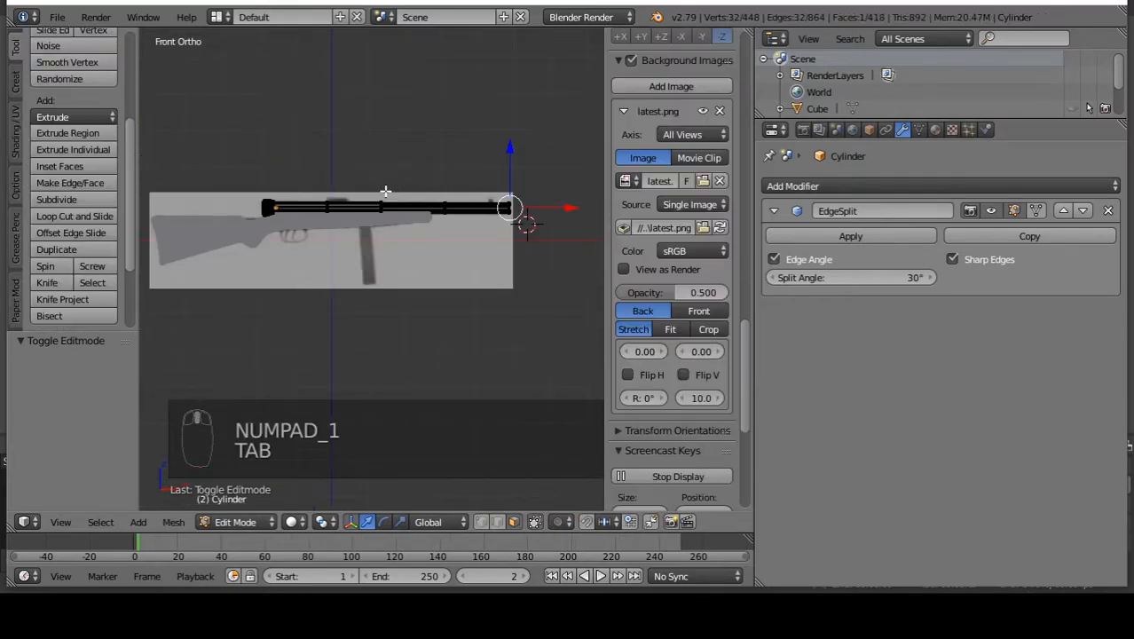
Compare the barrel shroud and muzzle with the reference's cooling holes and front sight in wireframe display.
scroll(442, 211, "up", 3)
key("z")
key("Tab")
key("Tab")
scroll(444, 199, "up", 3)
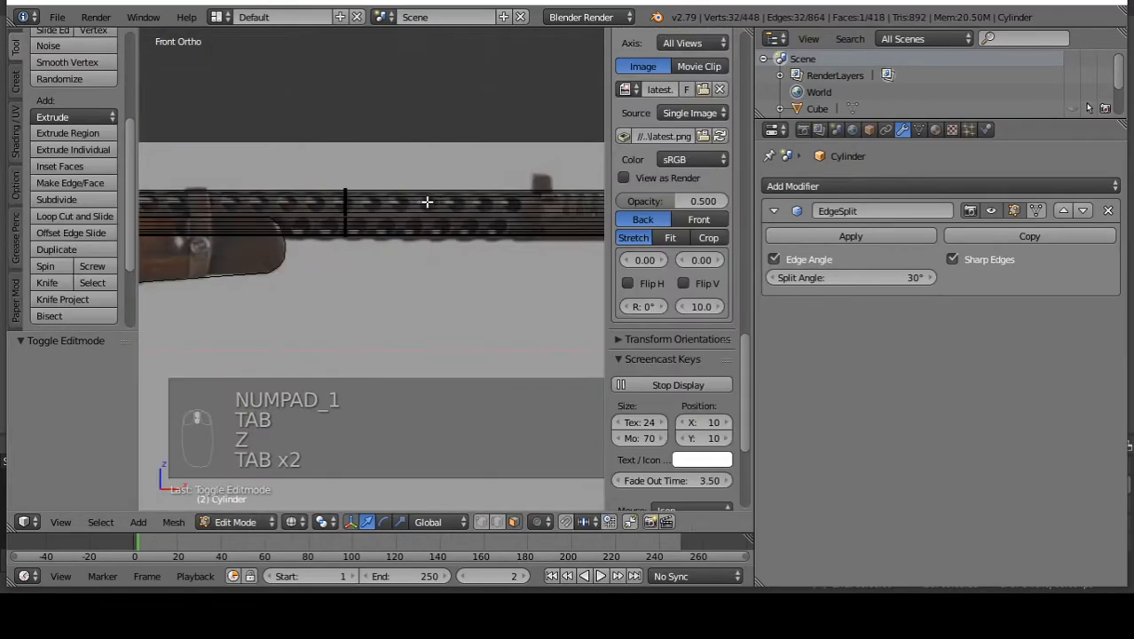
scroll(440, 209, "up", 3)
scroll(462, 218, "down", 3)
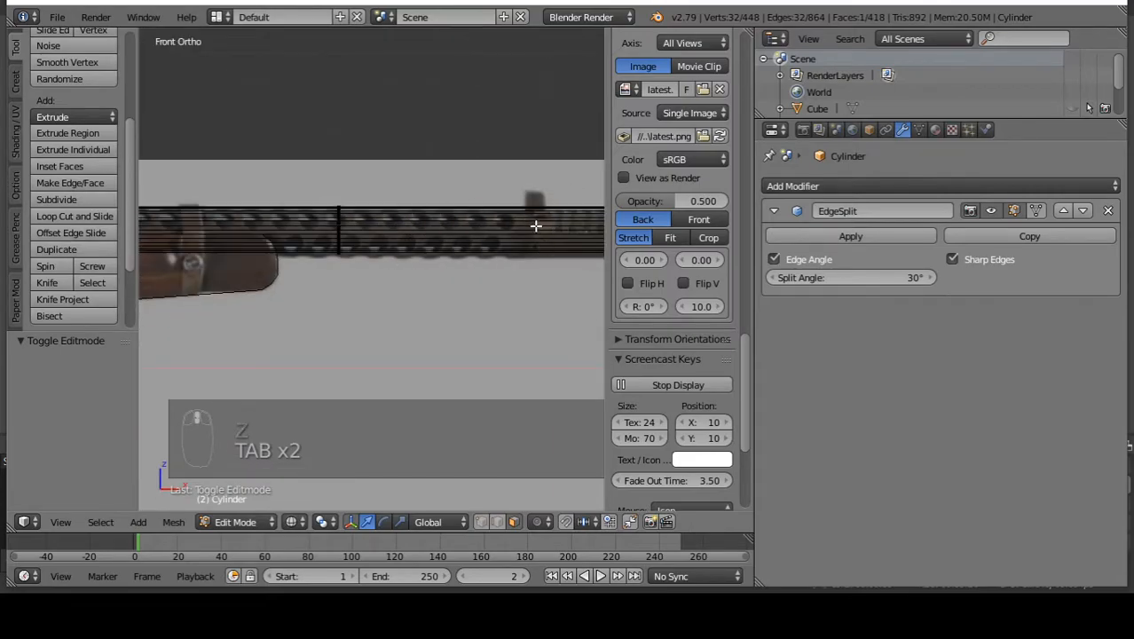
scroll(396, 230, "down", 4)
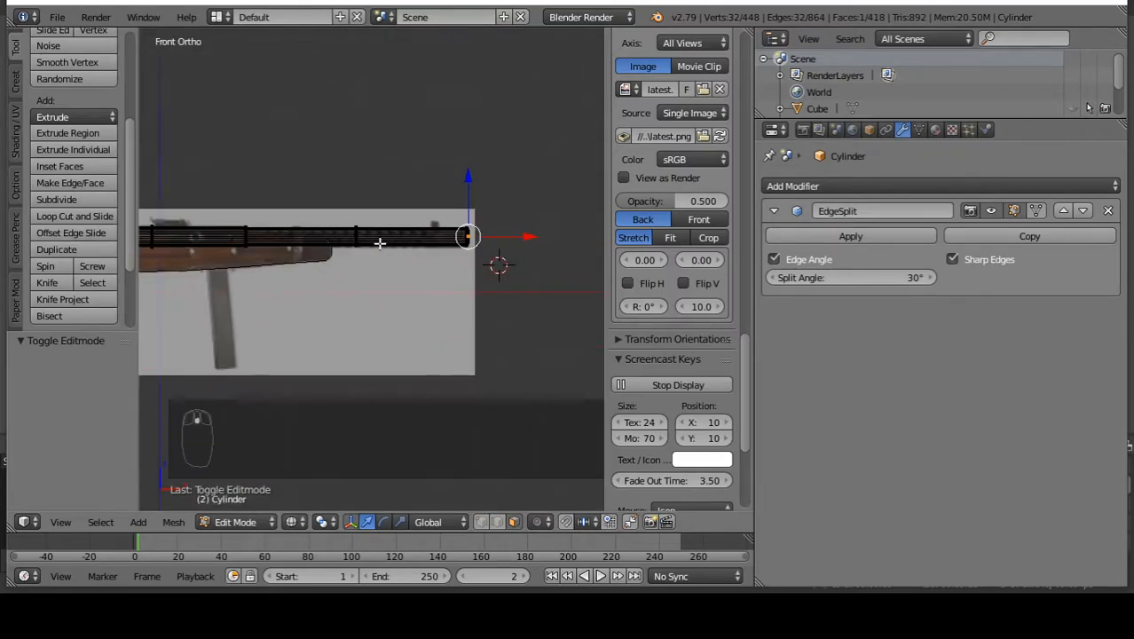
scroll(410, 229, "up", 4)
key("Tab")
key("Tab")
key("Tab")
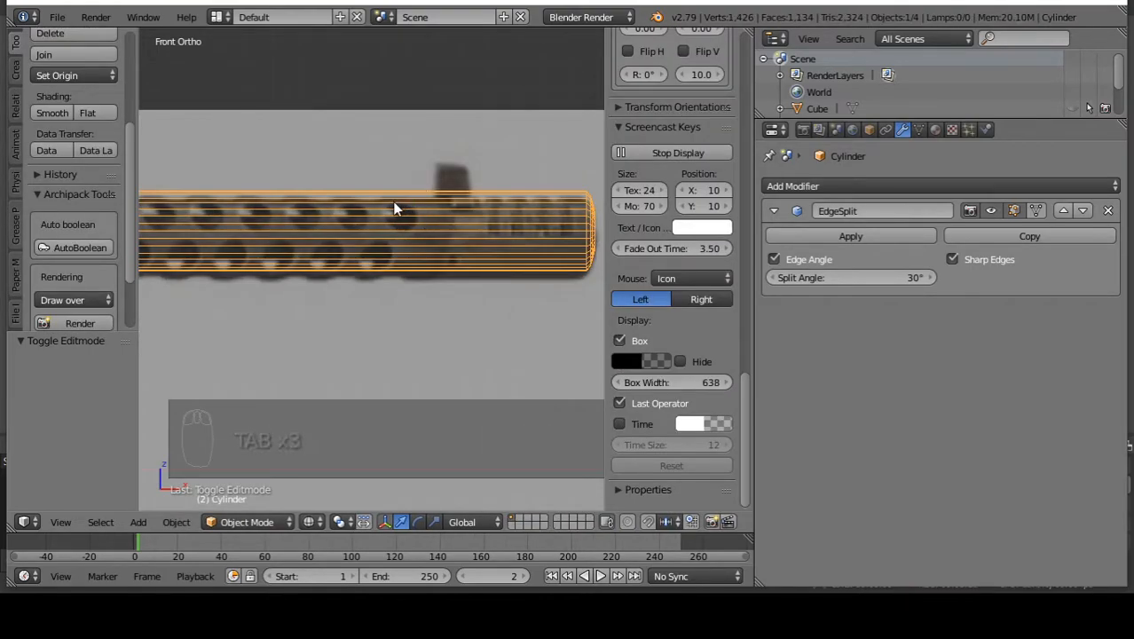
key("Tab")
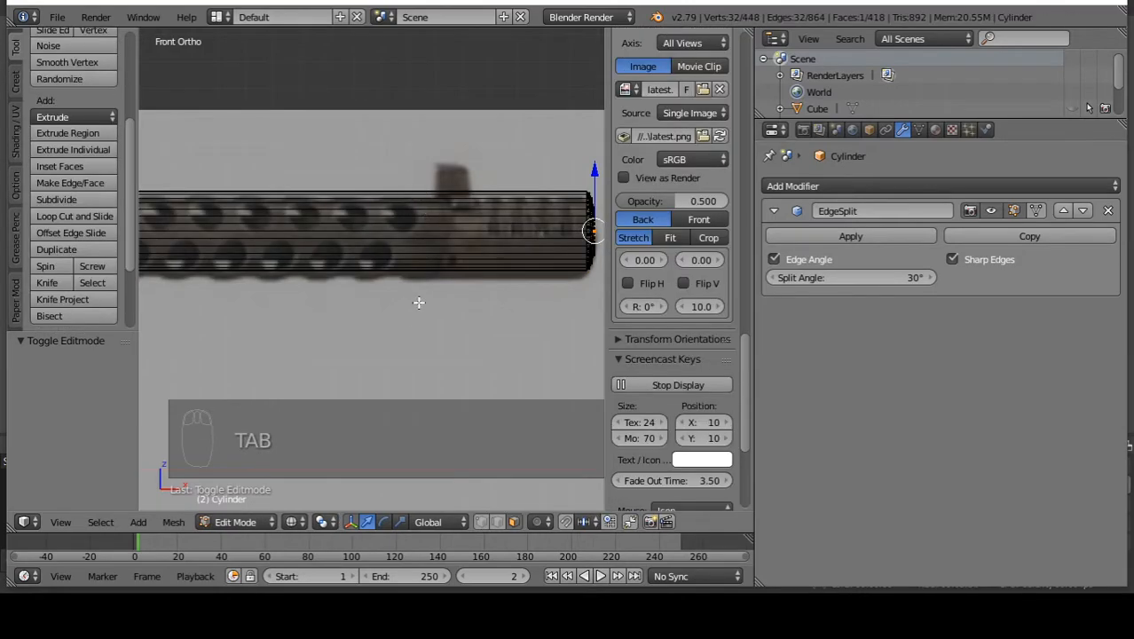
scroll(322, 126, "down", 3)
scroll(362, 266, "down", 3)
scroll(160, 135, "up", 6)
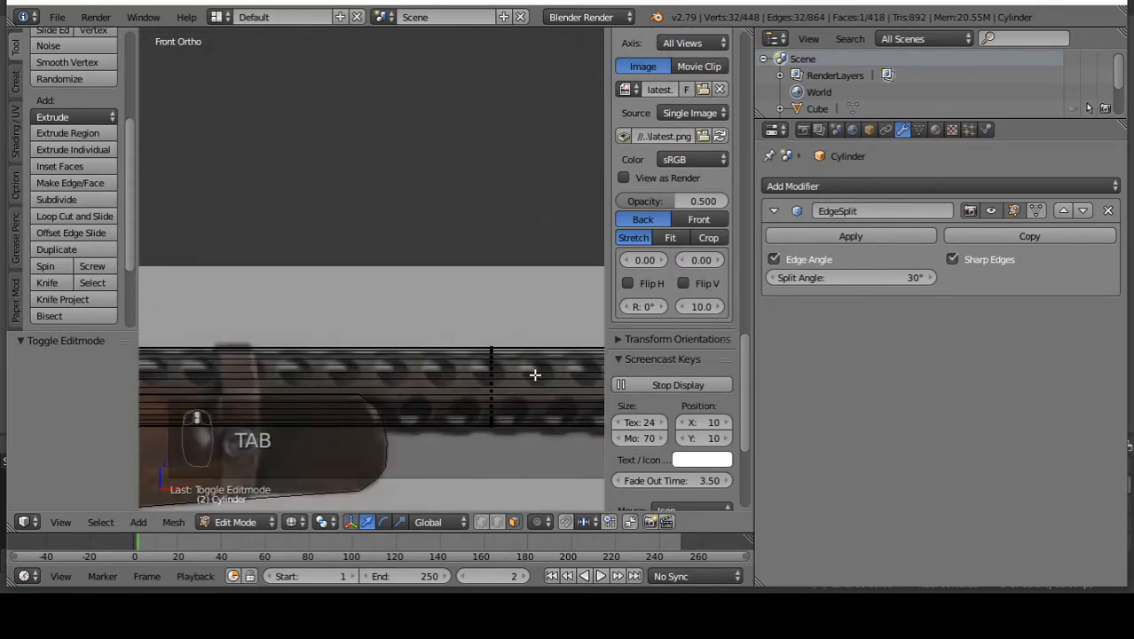
scroll(536, 388, "up", 5)
In solid display, select one long side face of the barrel shroud and check its extent up to the muzzle.
right_click(410, 373)
key("z")
middle_click_drag(410, 372, 428, 376)
right_click(427, 376)
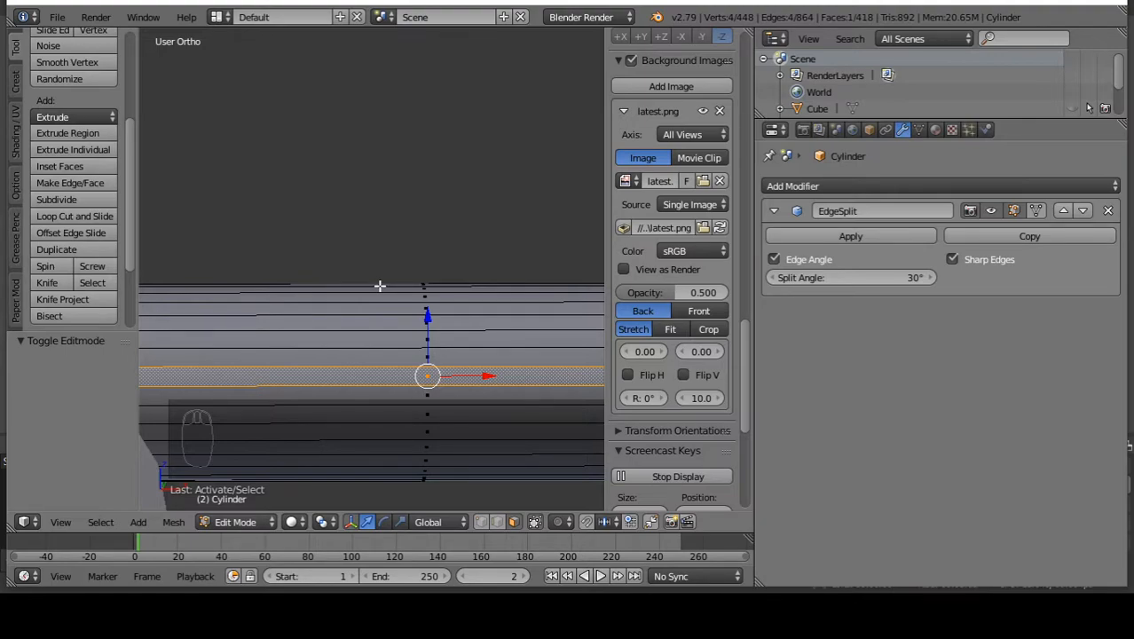
scroll(379, 286, "down", 3)
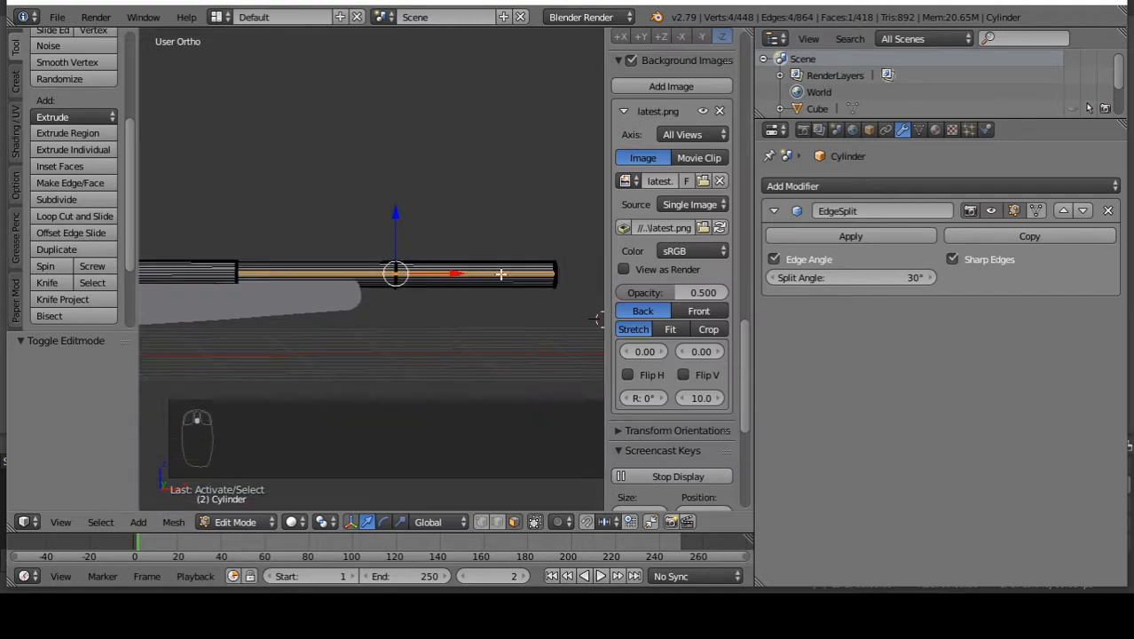
scroll(526, 332, "down", 5)
scroll(534, 335, "up", 6)
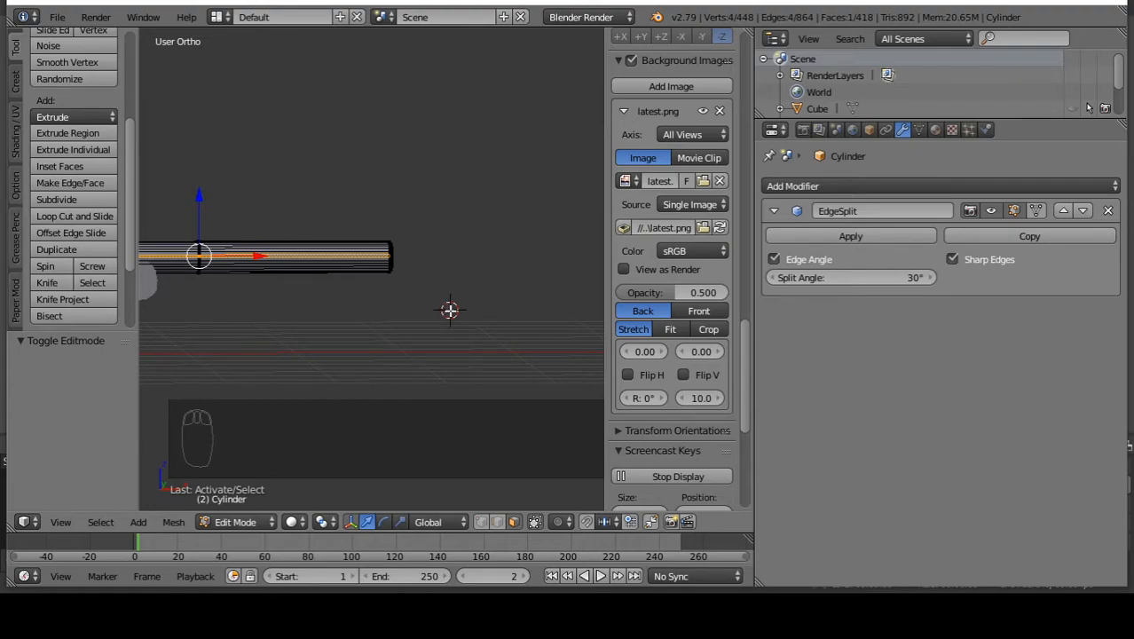
Examine the selected long side face of the barrel shroud up close and along its length.
scroll(339, 178, "down", 5)
scroll(304, 190, "up", 19)
scroll(283, 244, "down", 5)
scroll(283, 244, "down", 6)
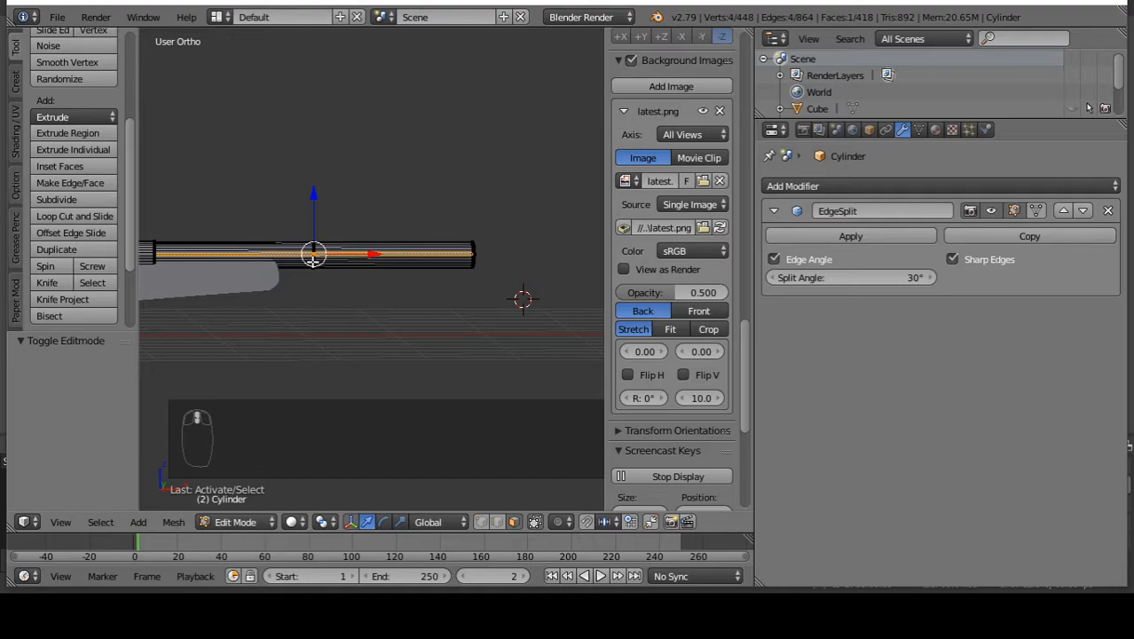
scroll(299, 236, "up", 6)
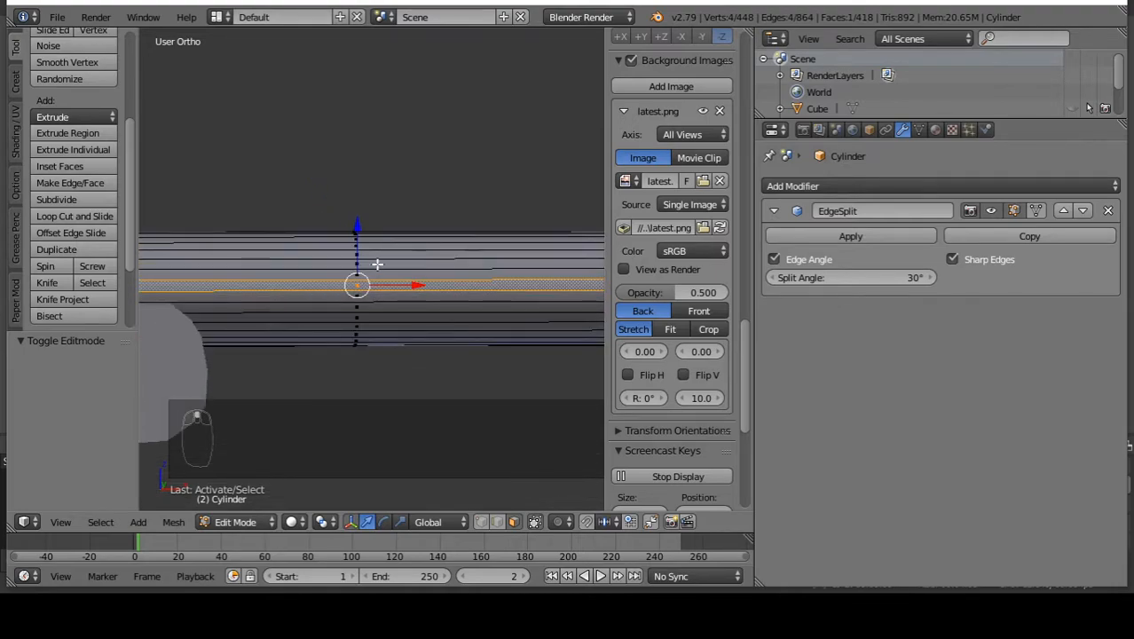
scroll(332, 253, "down", 6)
scroll(302, 234, "up", 10)
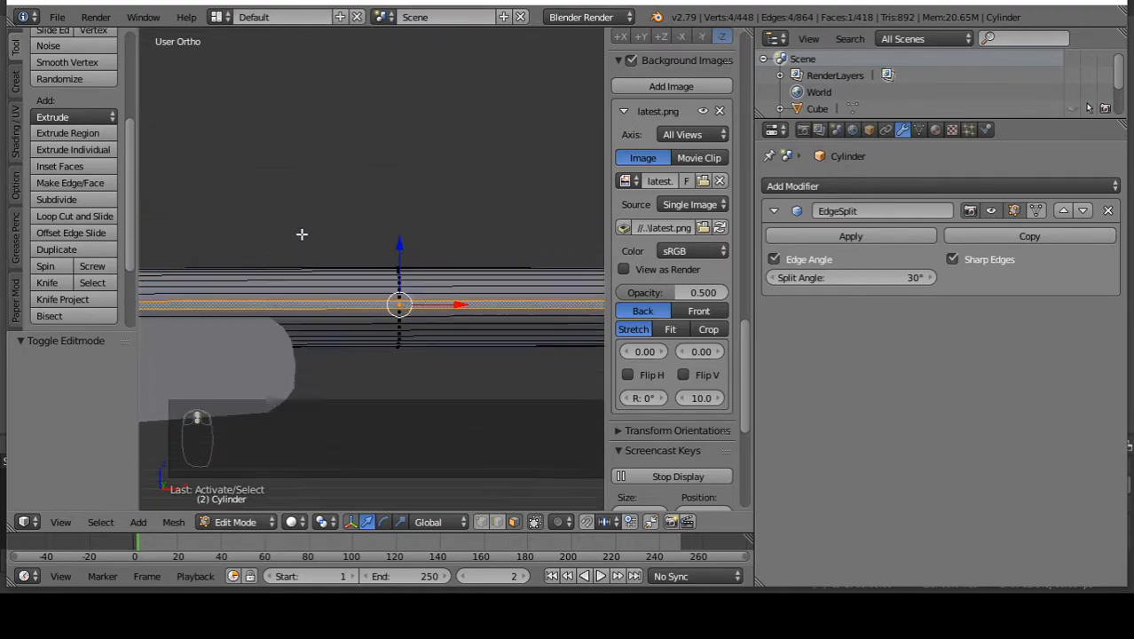
scroll(353, 234, "down", 6)
left_click(455, 135)
left_click(361, 124)
left_click(402, 178)
middle_click_drag(396, 186, 401, 164)
scroll(361, 253, "up", 3)
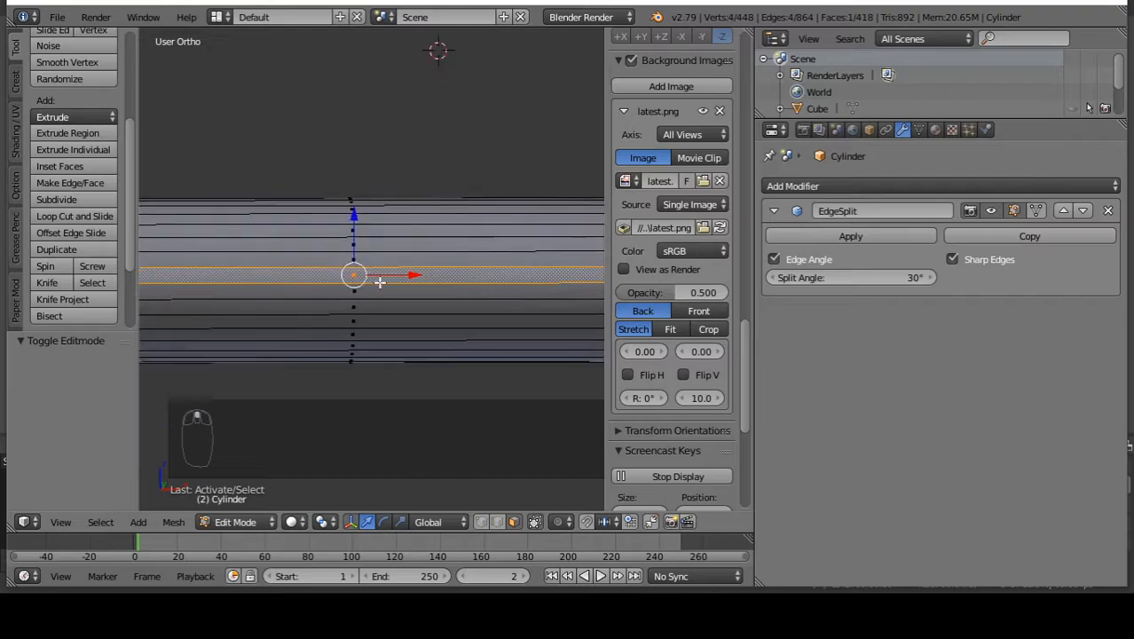
Snap the 3D cursor to the selected side face and check its placement from an angle.
key("shift+s")
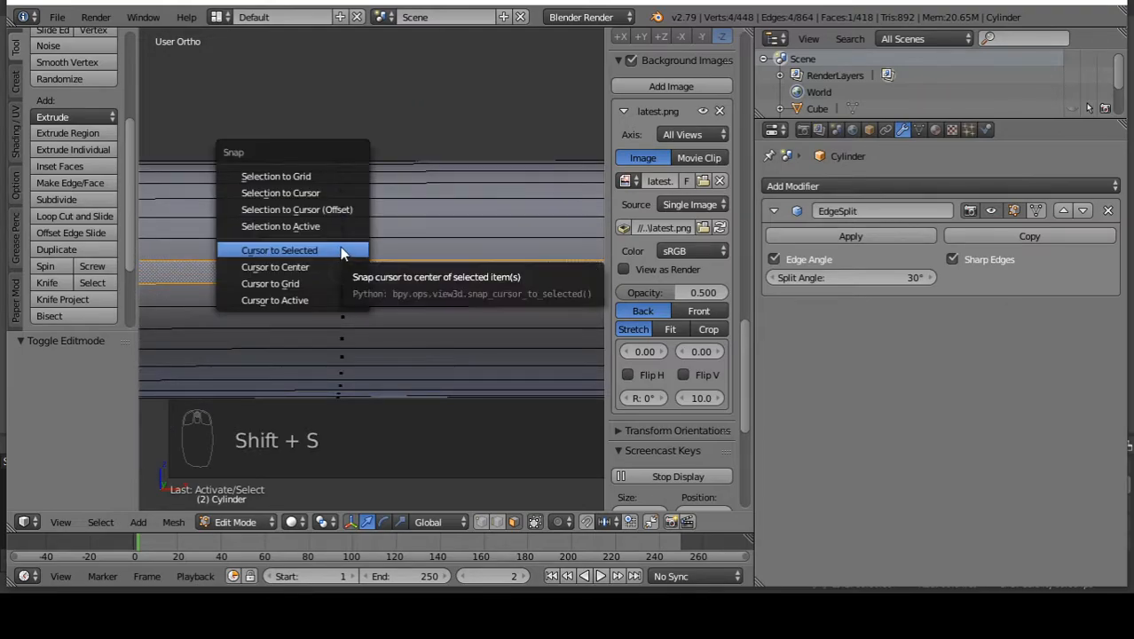
left_click(338, 248)
key("Tab")
middle_click_drag(354, 261, 330, 247)
key("Tab")
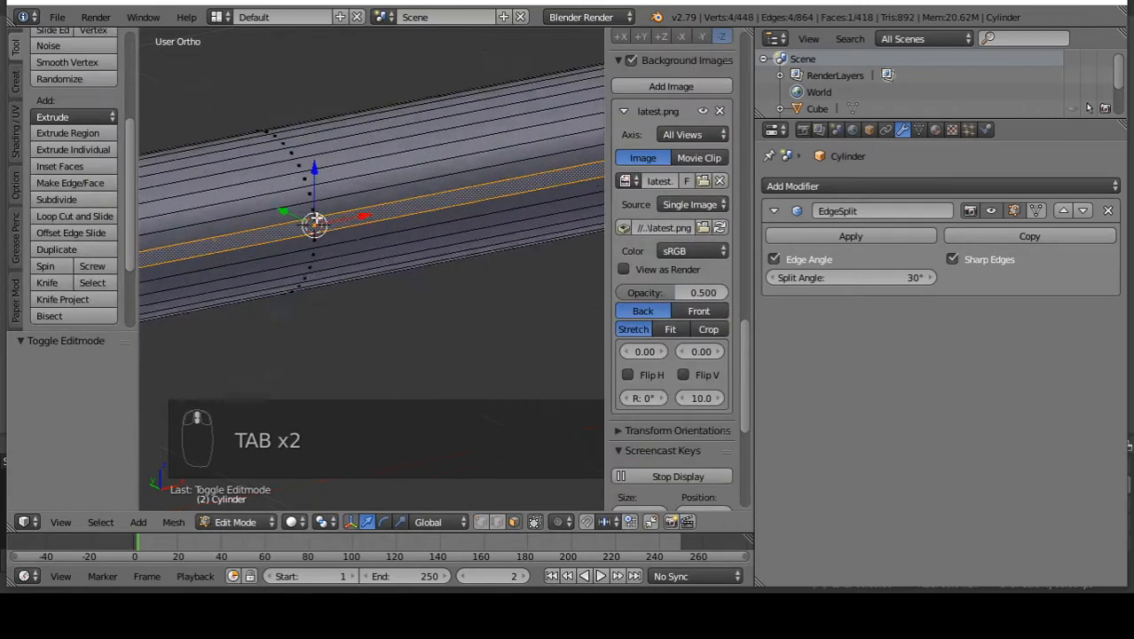
scroll(307, 234, "up", 2)
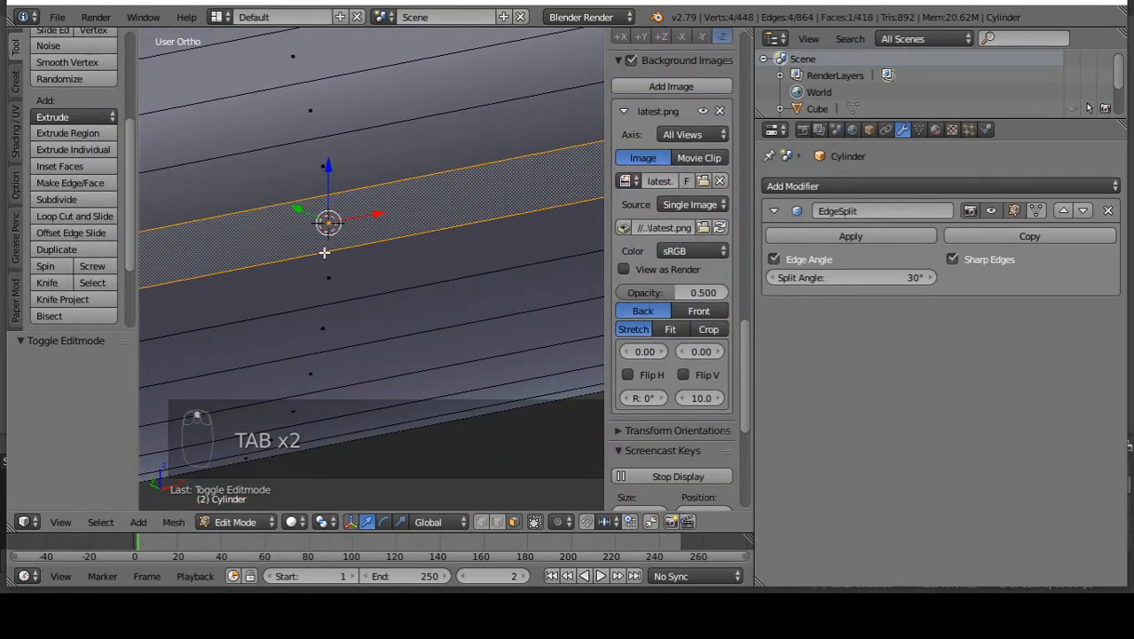
scroll(294, 192, "down", 5)
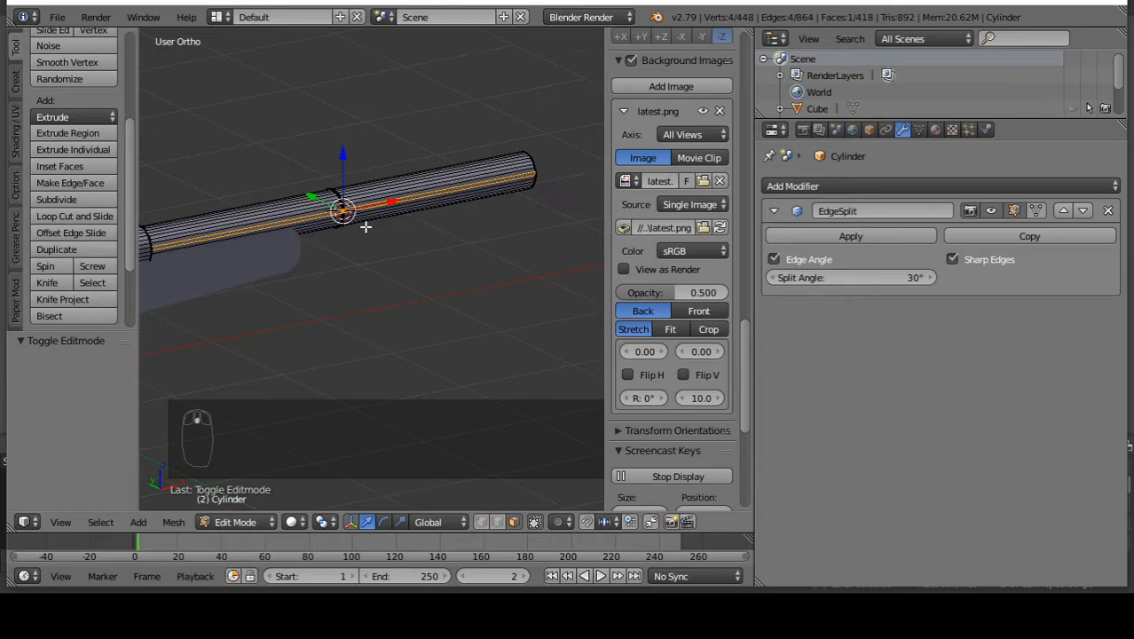
In front-view object mode with wireframe display, add a mesh cylinder at the 3D cursor on the barrel shroud.
key("KP_1")
key("Tab")
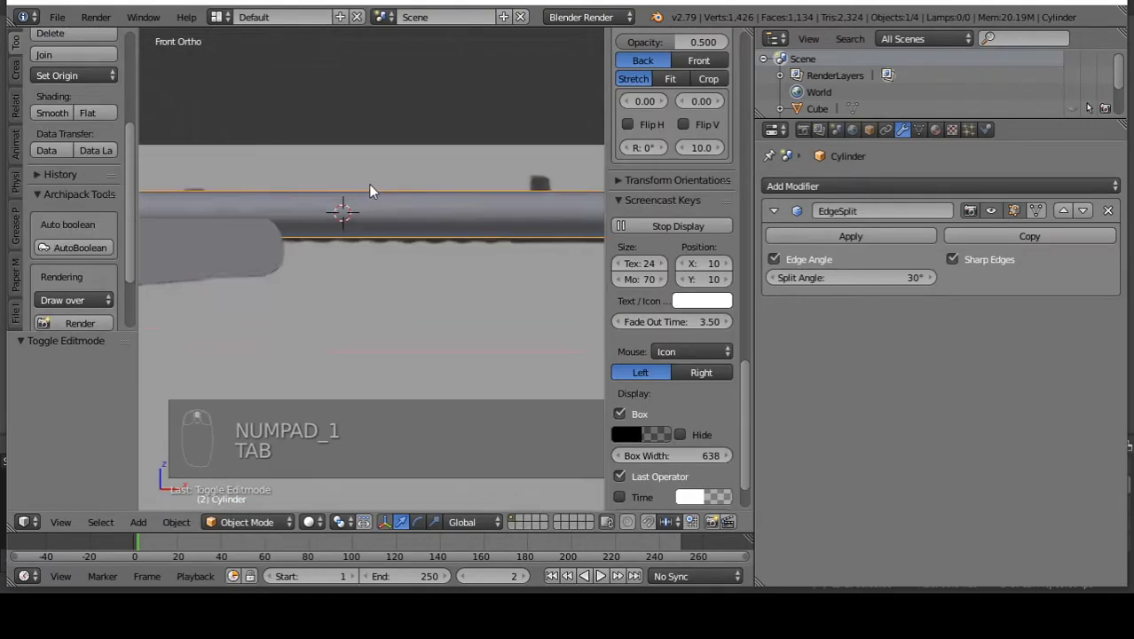
key("z")
scroll(381, 195, "up", 2)
scroll(346, 238, "down", 2)
scroll(429, 213, "up", 3)
key("shift+a")
mouse_move(421, 212)
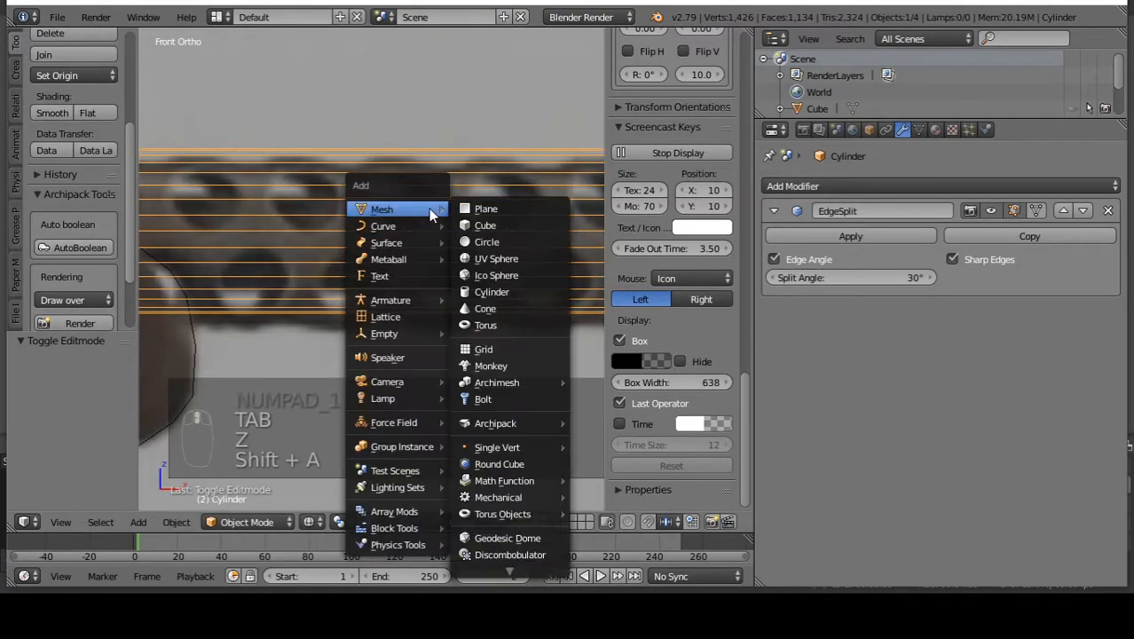
left_click(486, 292)
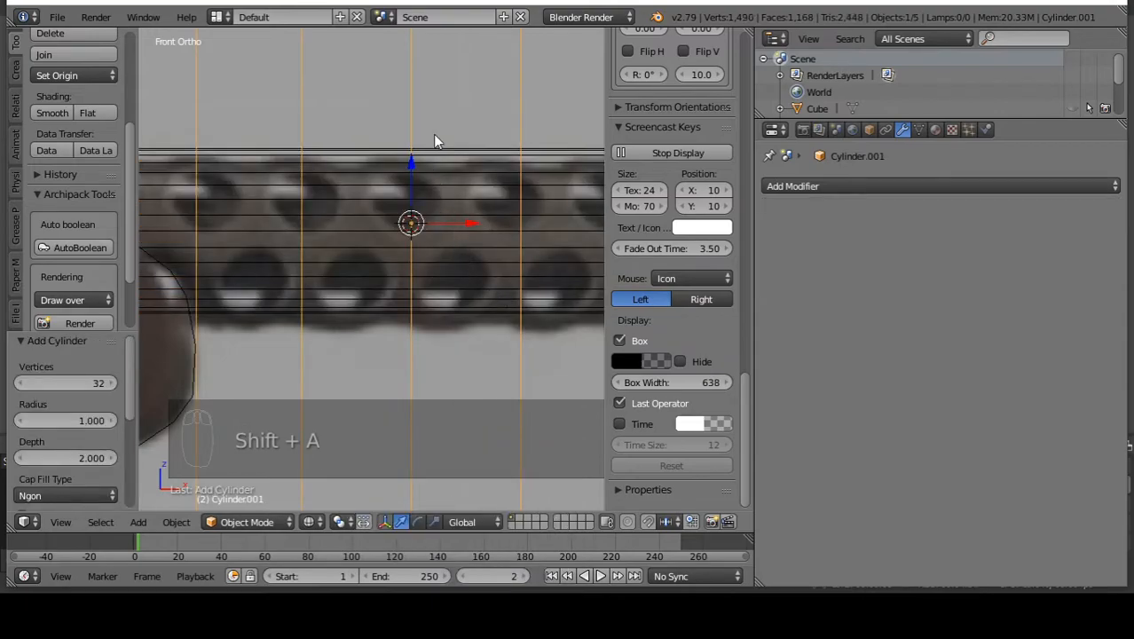
Rotate the new cylinder 90° about the X axis.
key("r")
key("x")
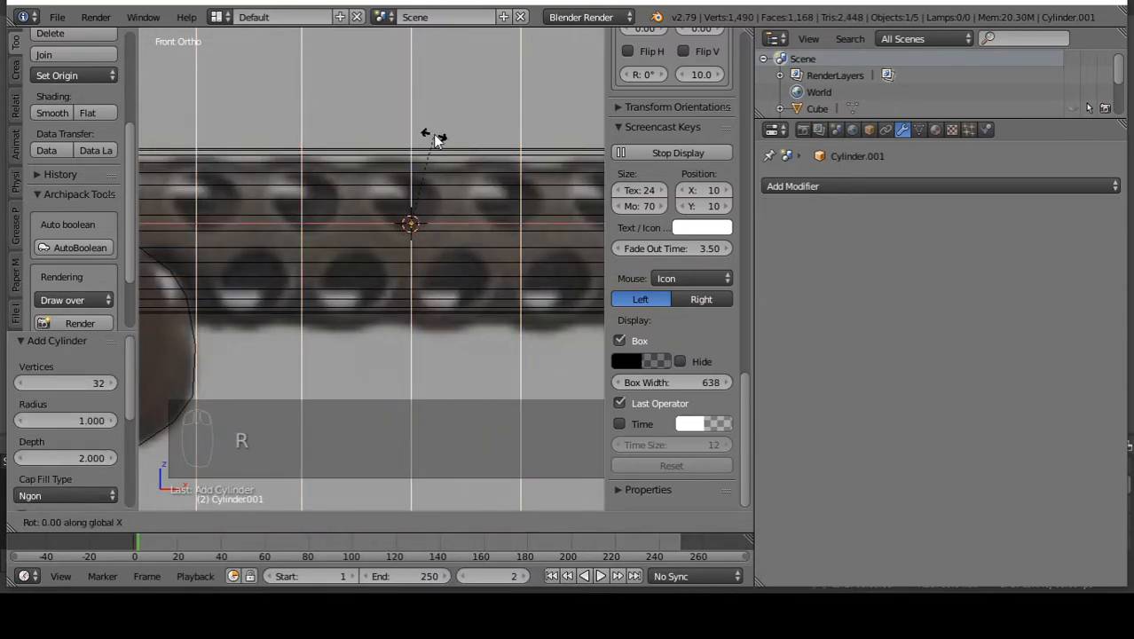
type("90")
key("Return")
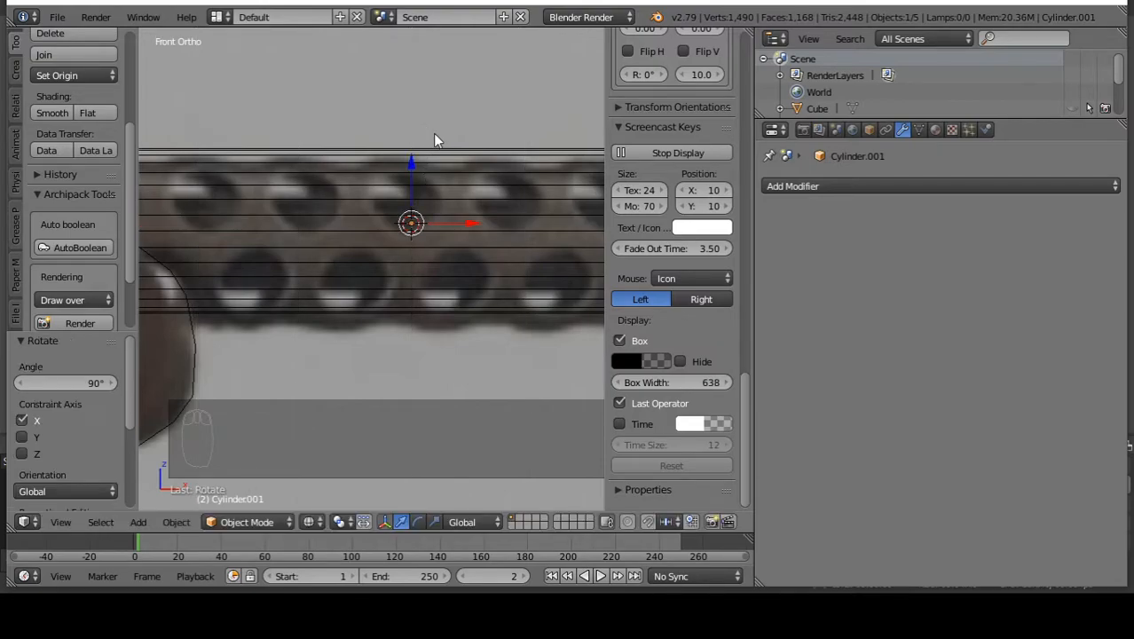
Scale the new cylinder down to roughly cooling-hole size, finishing with a resize of about 0.564.
scroll(424, 296, "down", 3)
key("s")
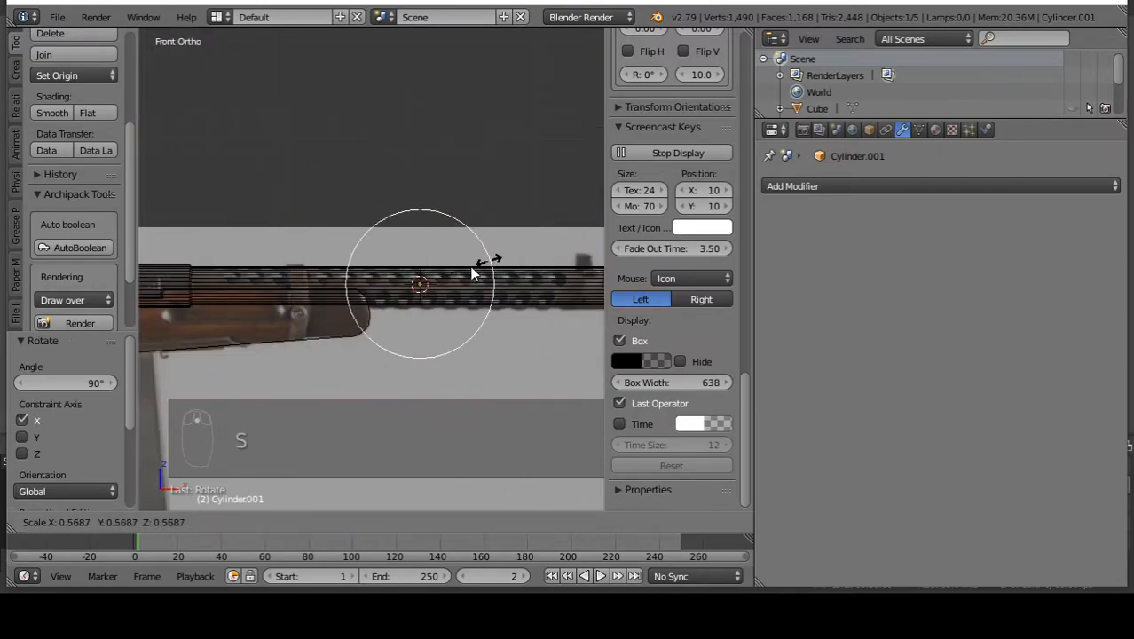
left_click(432, 281)
scroll(432, 281, "up", 3)
key("s")
left_click(460, 284)
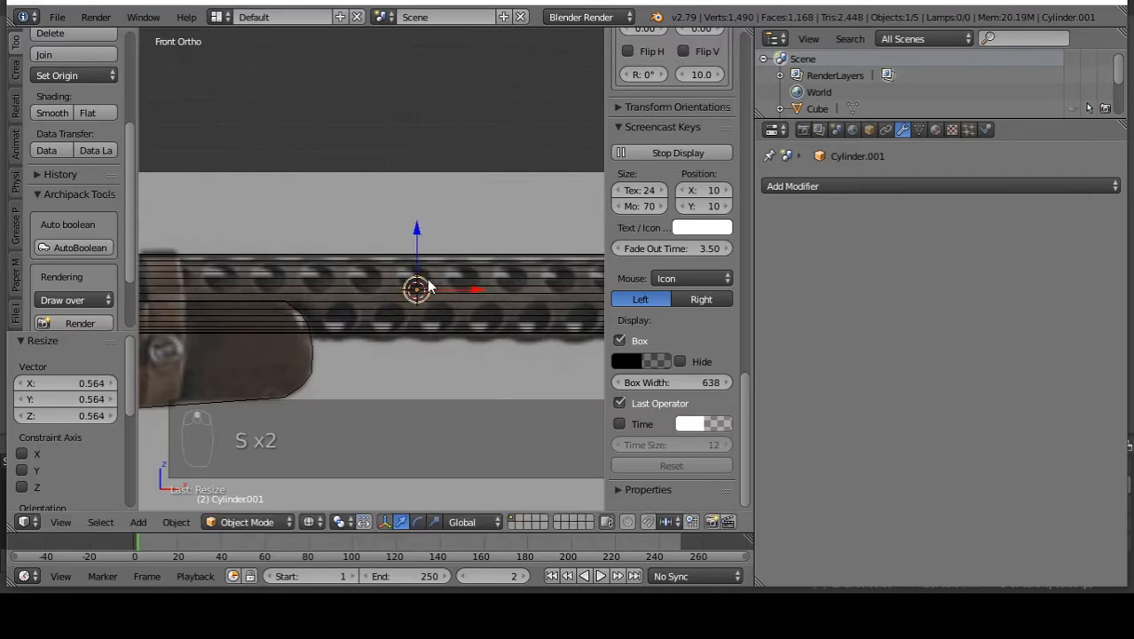
Move the small cylinder over the nearest upper-row cooling hole and scale it by about 1.032.
scroll(418, 283, "up", 3)
left_click_drag(398, 254, 417, 221)
left_click_drag(462, 277, 438, 275)
key("s")
left_click(471, 269)
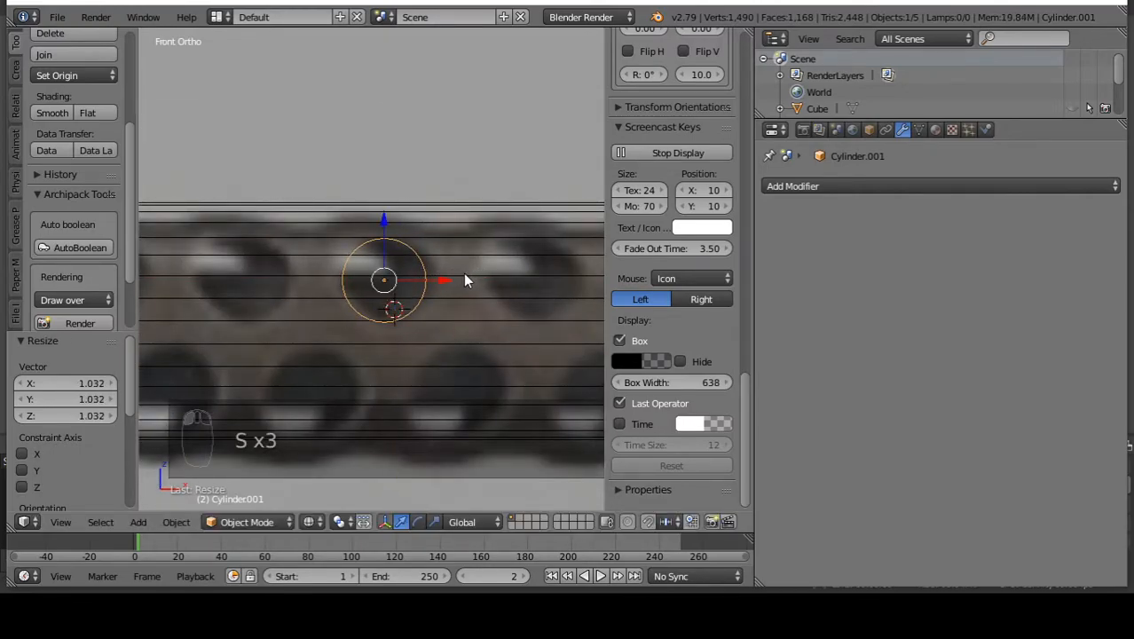
Fine-tune the small cylinder to the reference hole, scaling it by about 1.051 and shifting it about 0.003 along X.
key("z")
key("z")
key("z")
scroll(420, 282, "up", 3)
key("s")
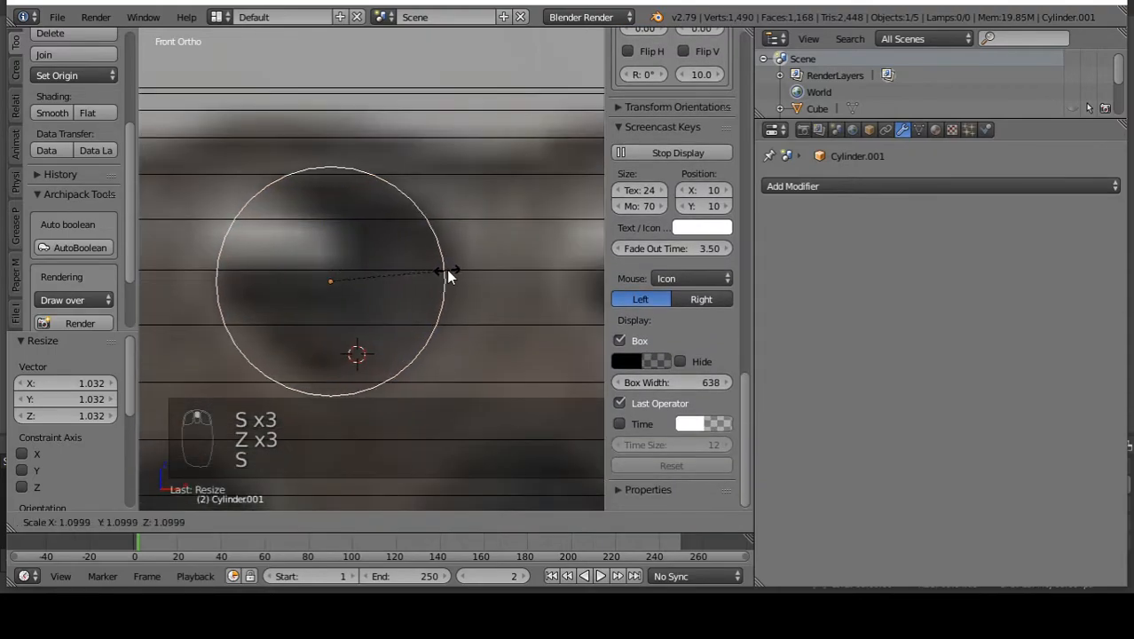
left_click(434, 280)
key("s")
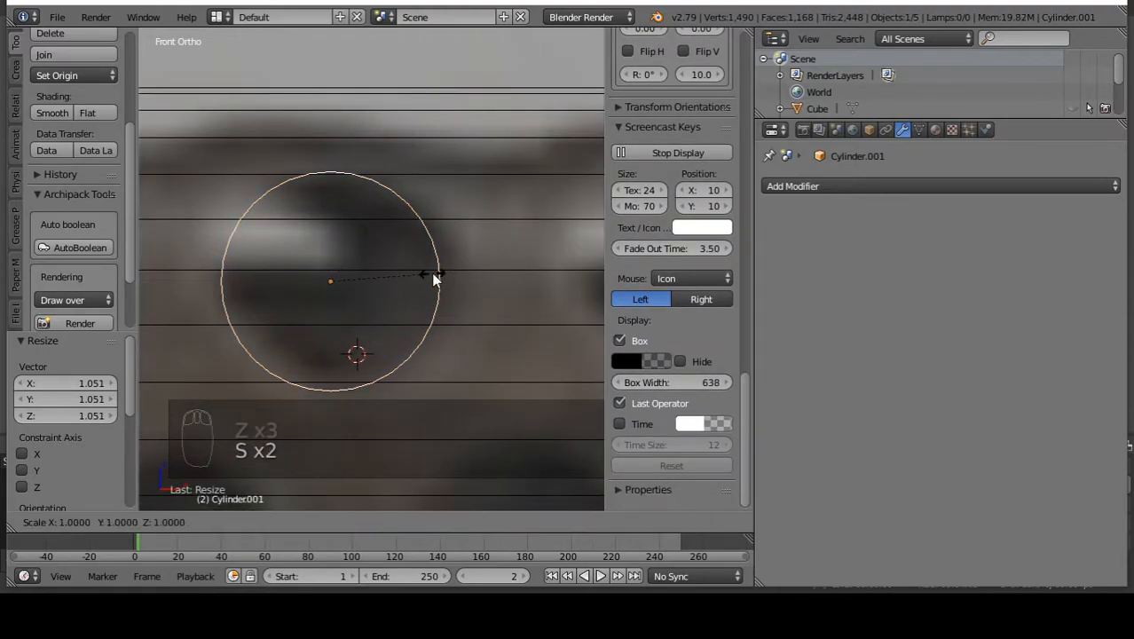
left_click(430, 274)
left_click_drag(393, 284, 387, 276)
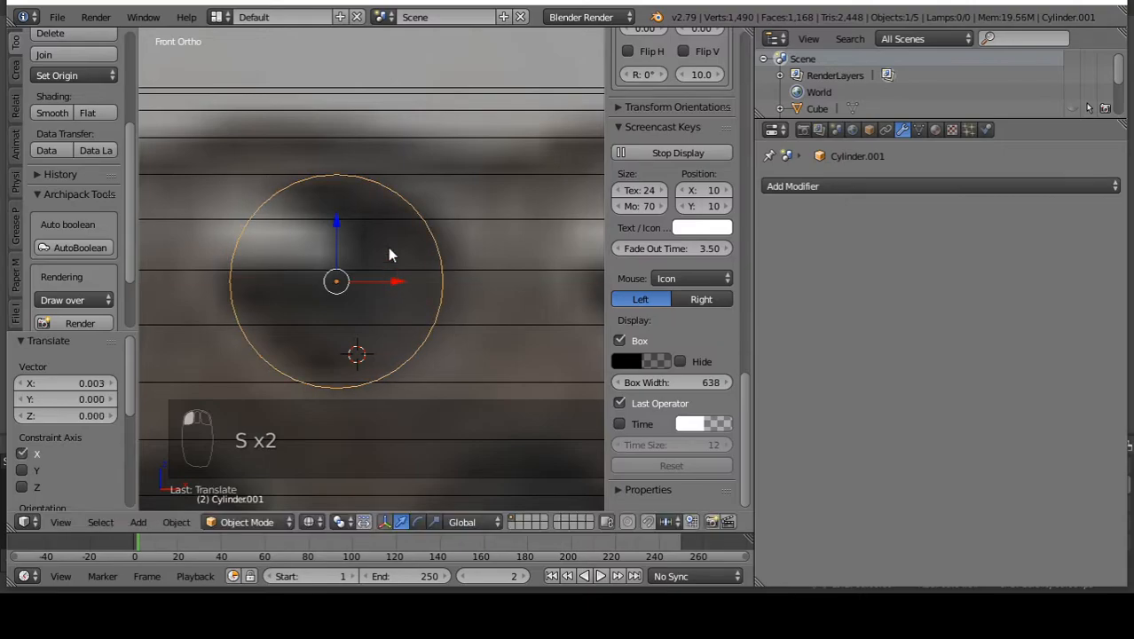
Stretch the small cylinder along Y by about 15.432 so it passes through the barrel shroud, and return to front view.
key("z")
key("z")
key("z")
key("z")
scroll(400, 222, "down", 4)
middle_click_drag(318, 160, 469, 240)
scroll(468, 240, "down", 5)
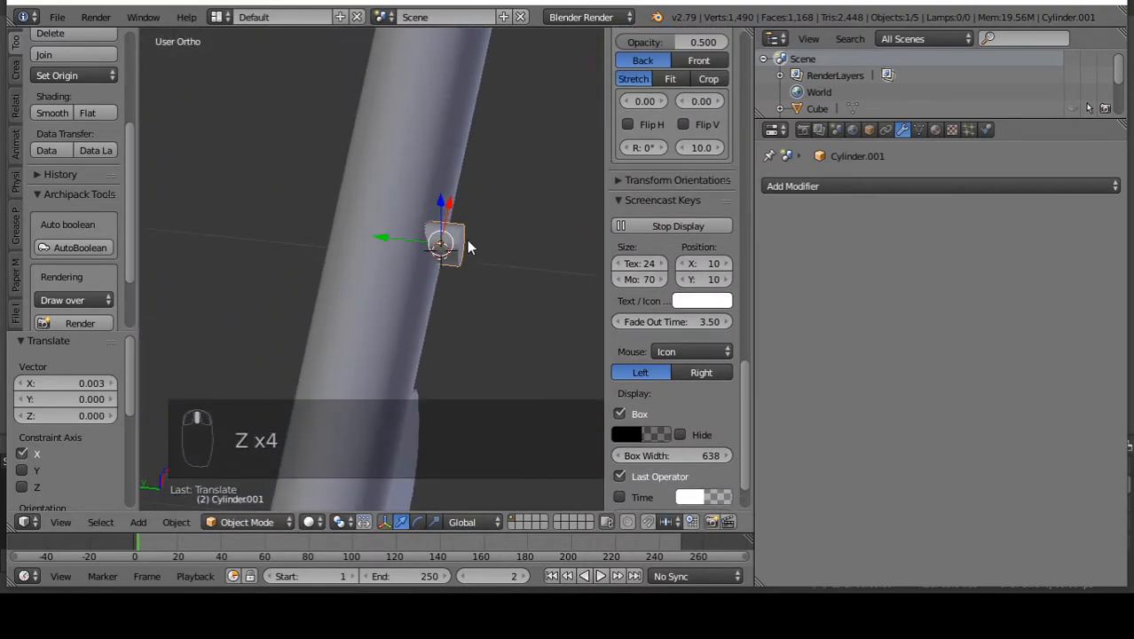
key("z")
key("s")
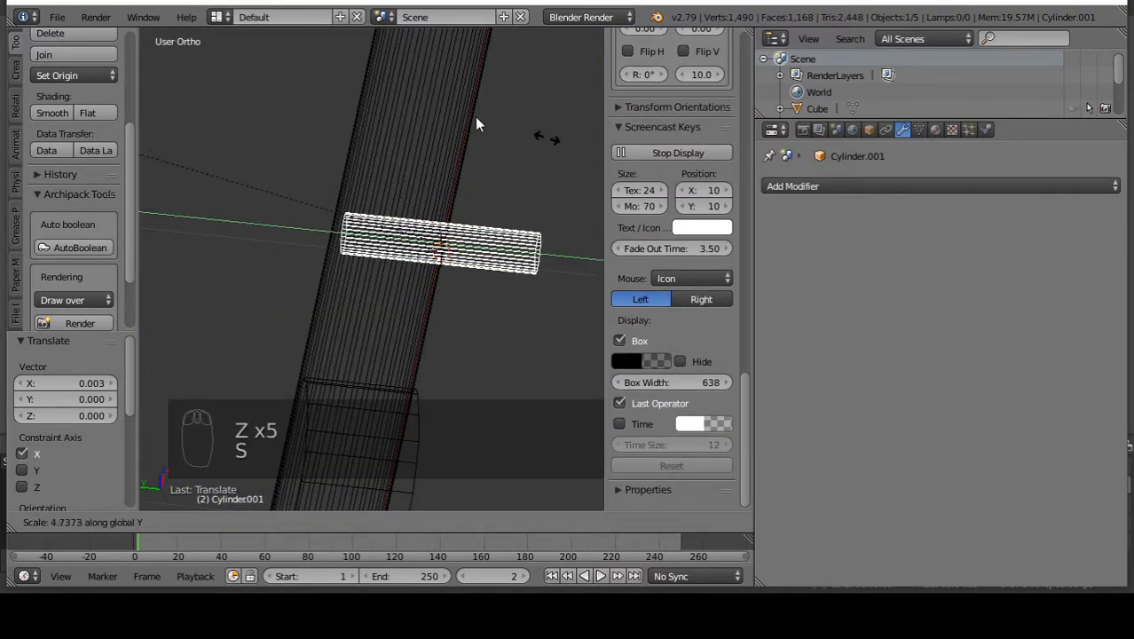
left_click(191, 110)
mouse_move(367, 173)
middle_mouse_down()
mouse_move(254, 102)
mouse_move(181, 91)
mouse_move(407, 213)
middle_mouse_up()
key("KP_1")
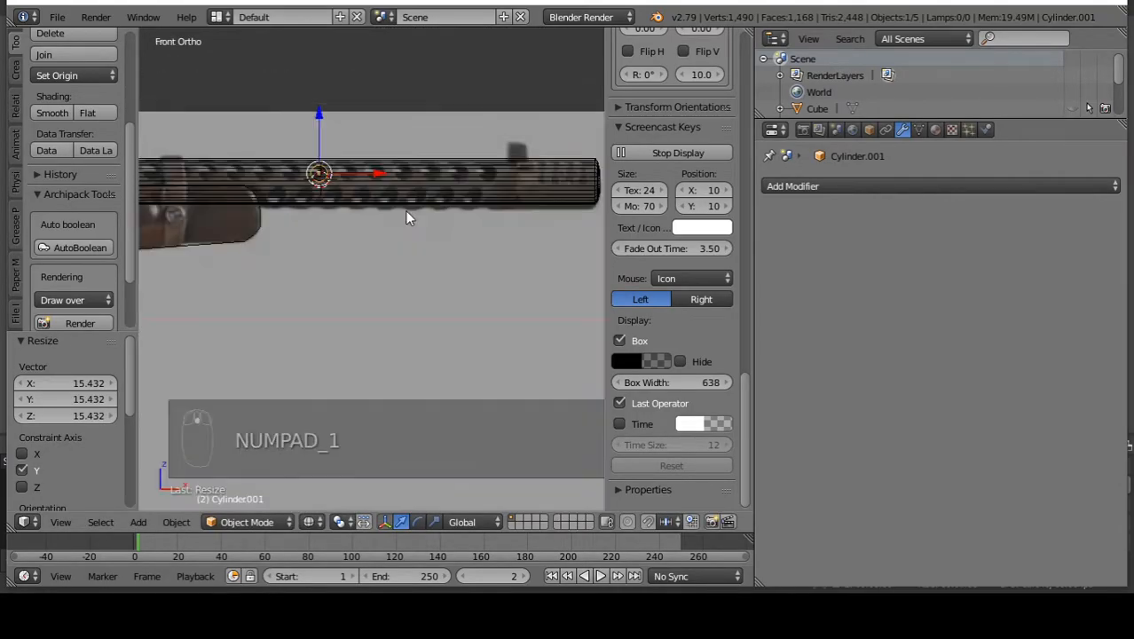
Select the barrel cylinder and enter edit mode on it.
key("Caps_Lock")
key("Caps_Lock")
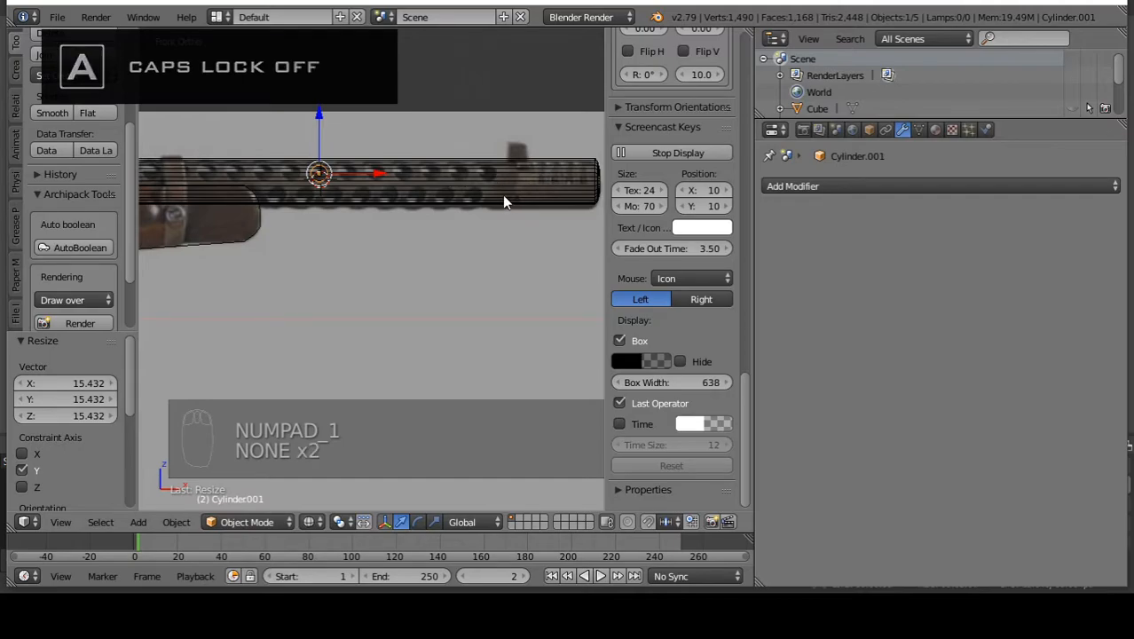
right_click(372, 181)
scroll(358, 185, "up", 2)
key("Caps_Lock")
scroll(357, 219, "down", 5)
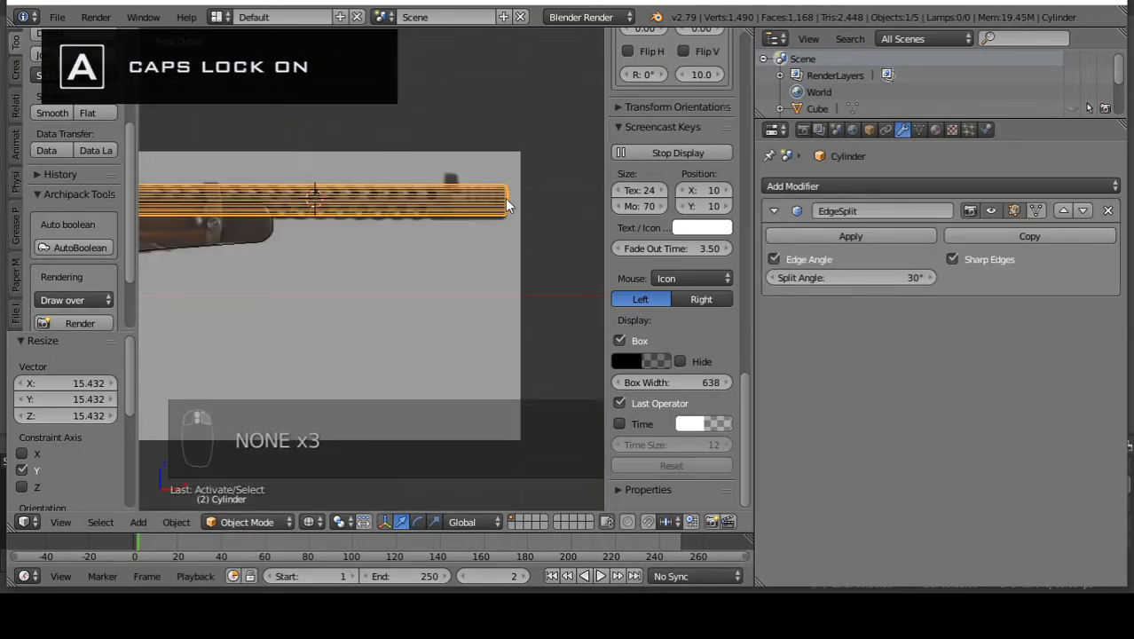
scroll(505, 200, "up", 4)
key("Caps_Lock")
key("Tab")
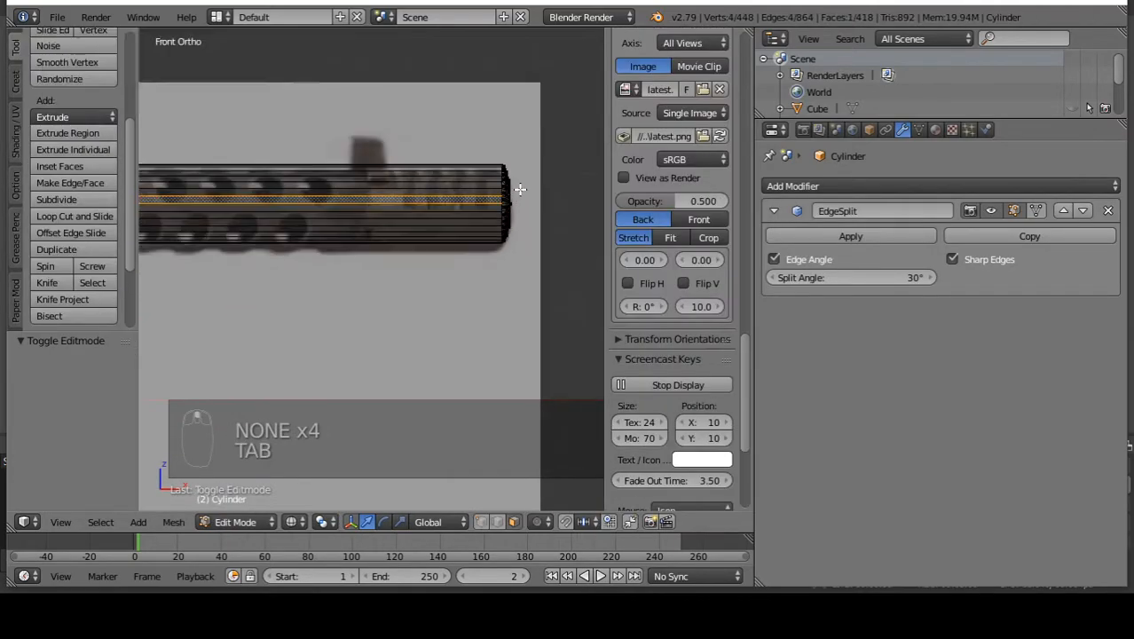
Box-select the faces of the rounded muzzle tip and delete them.
scroll(509, 206, "up", 3)
scroll(501, 203, "up", 5)
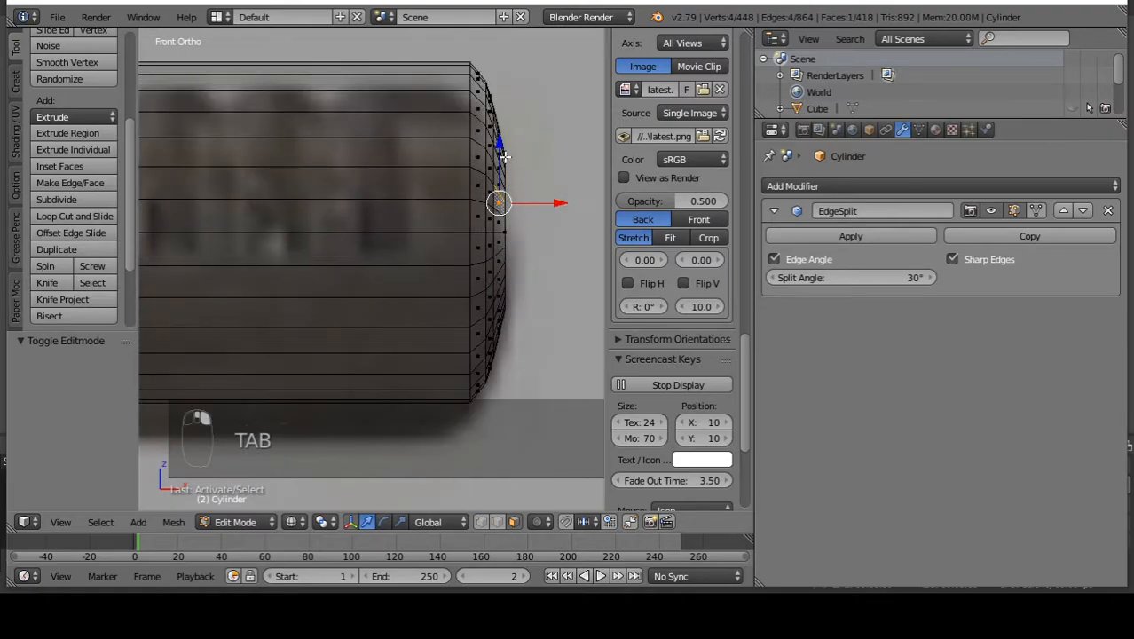
key("b")
key("b")
left_click_drag(542, 61, 473, 405)
key("b")
key("x")
left_click(440, 406)
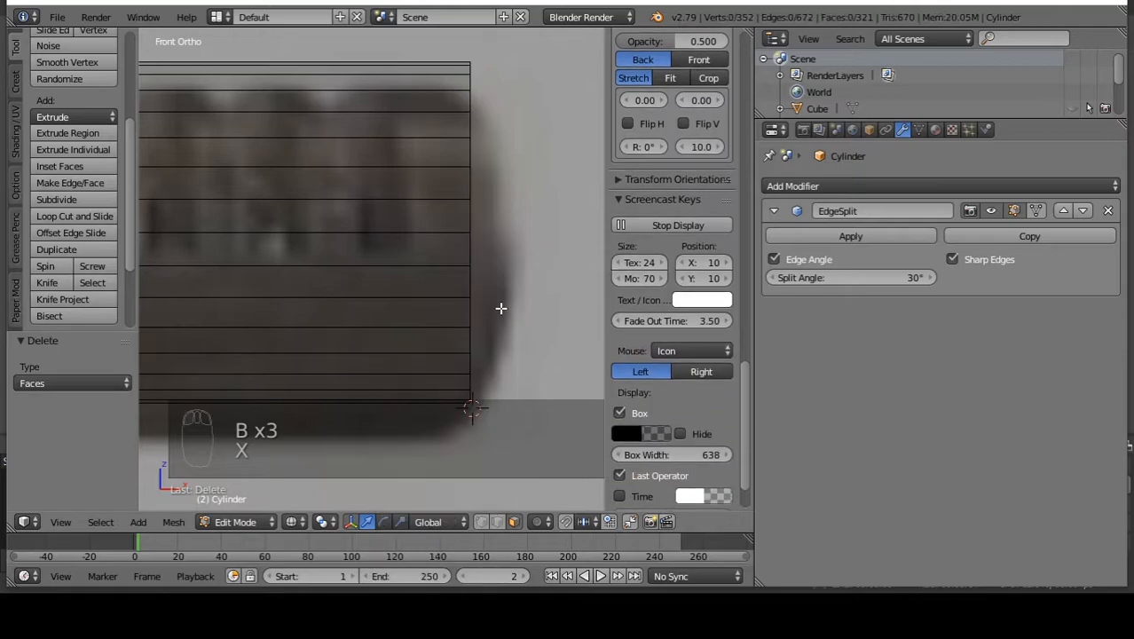
Switch to vertex selection and box-select the vertices along the open muzzle end.
key("Tab")
key("Tab")
left_click(480, 526)
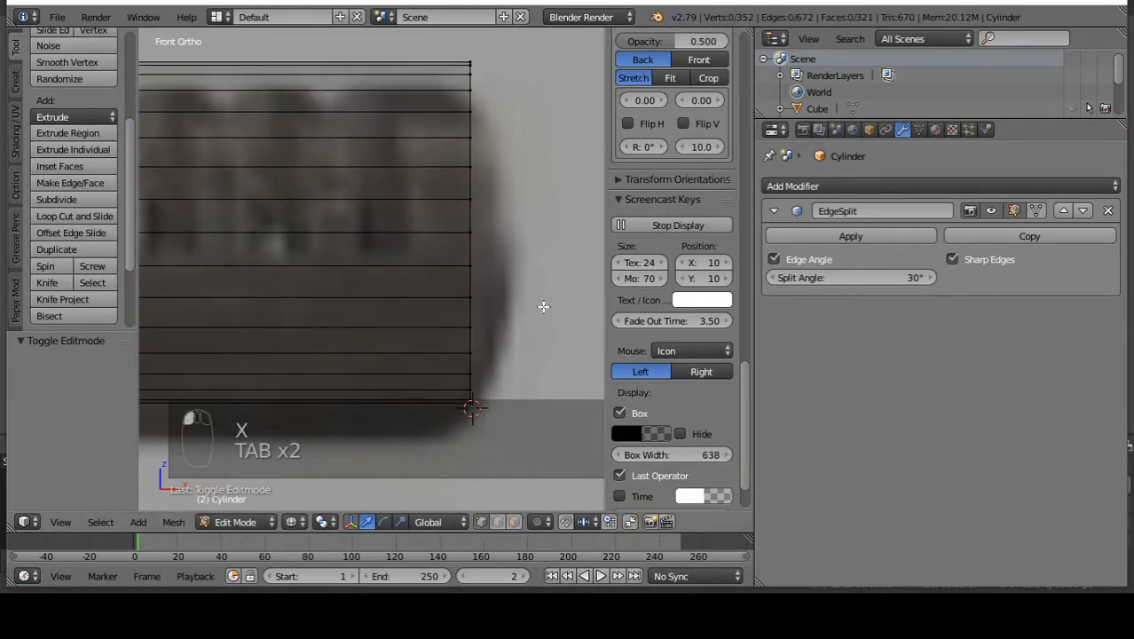
scroll(494, 241, "down", 6)
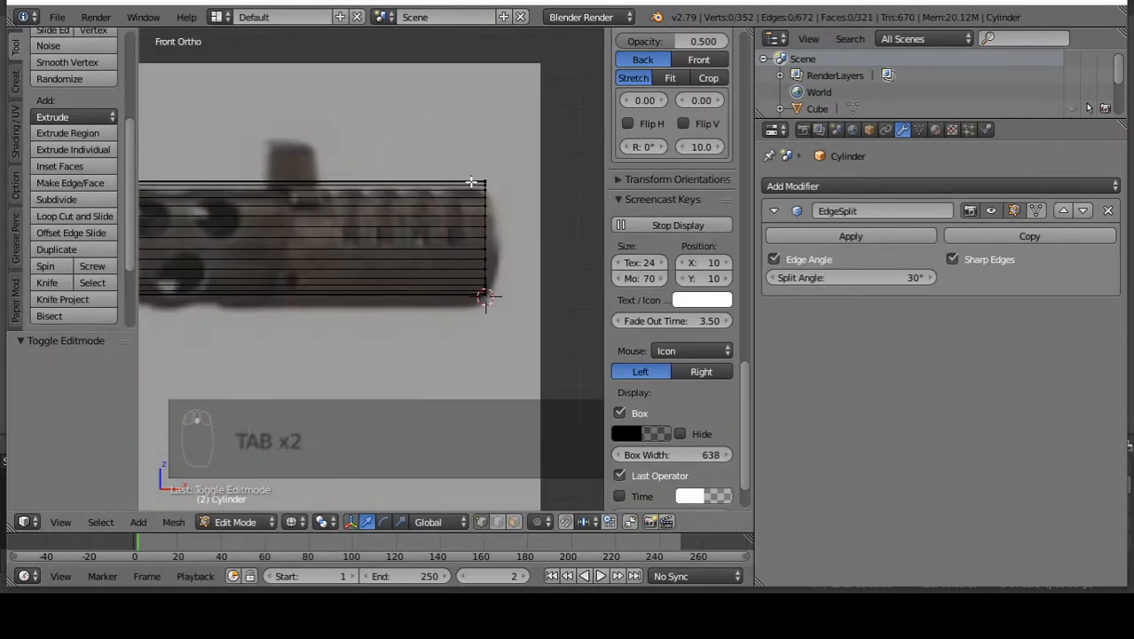
scroll(491, 227, "down", 4)
scroll(491, 229, "up", 4)
right_click(488, 230)
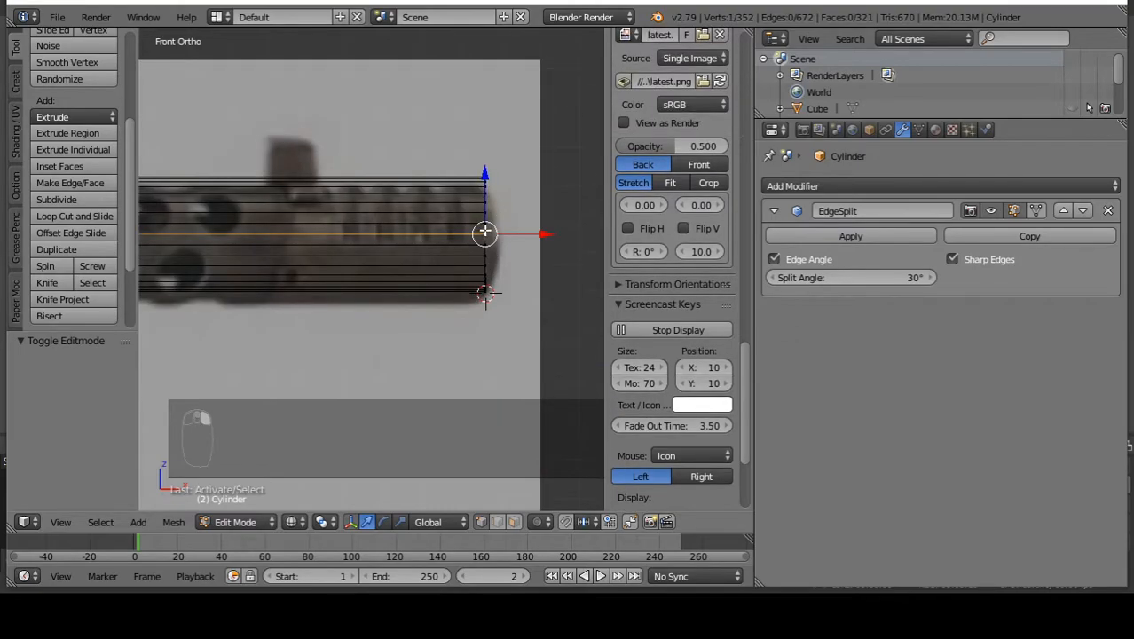
scroll(482, 233, "up", 2)
key("b")
left_click_drag(502, 122, 471, 371)
Inspect the open muzzle end and the protruding small cylinder in solid-display object mode.
mouse_move(471, 371)
middle_mouse_down()
mouse_move(463, 352)
mouse_move(413, 331)
mouse_move(414, 285)
middle_mouse_up()
key("Tab")
key("z")
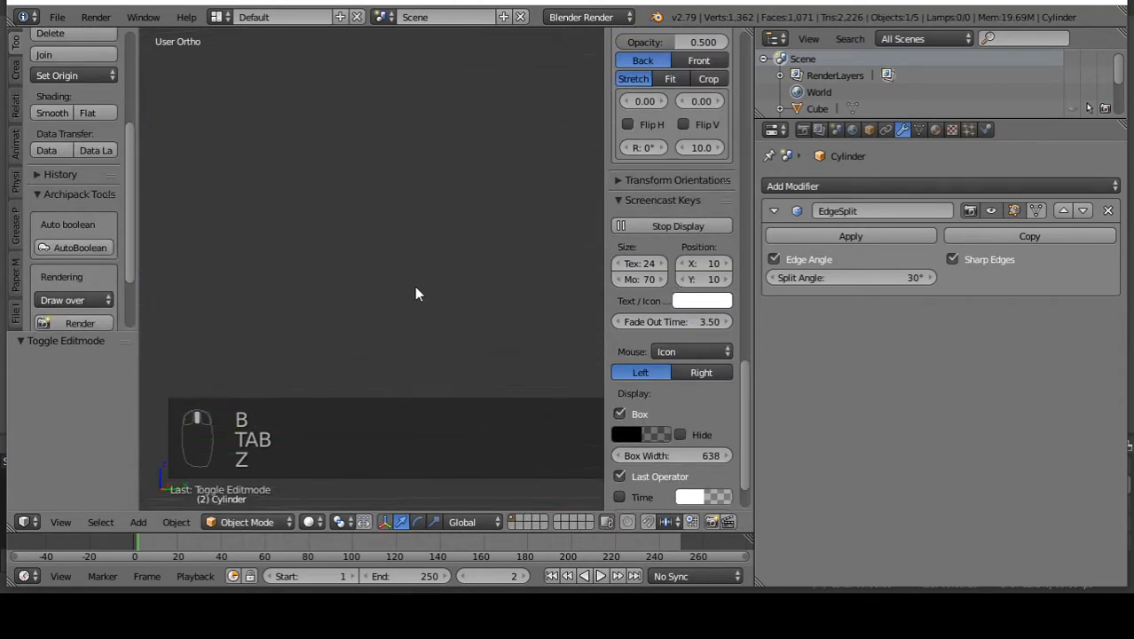
scroll(414, 286, "down", 5)
middle_click_drag(151, 219, 203, 227, "shift")
scroll(203, 227, "up", 5)
scroll(275, 194, "down", 8)
scroll(211, 212, "up", 4)
scroll(335, 189, "up", 4)
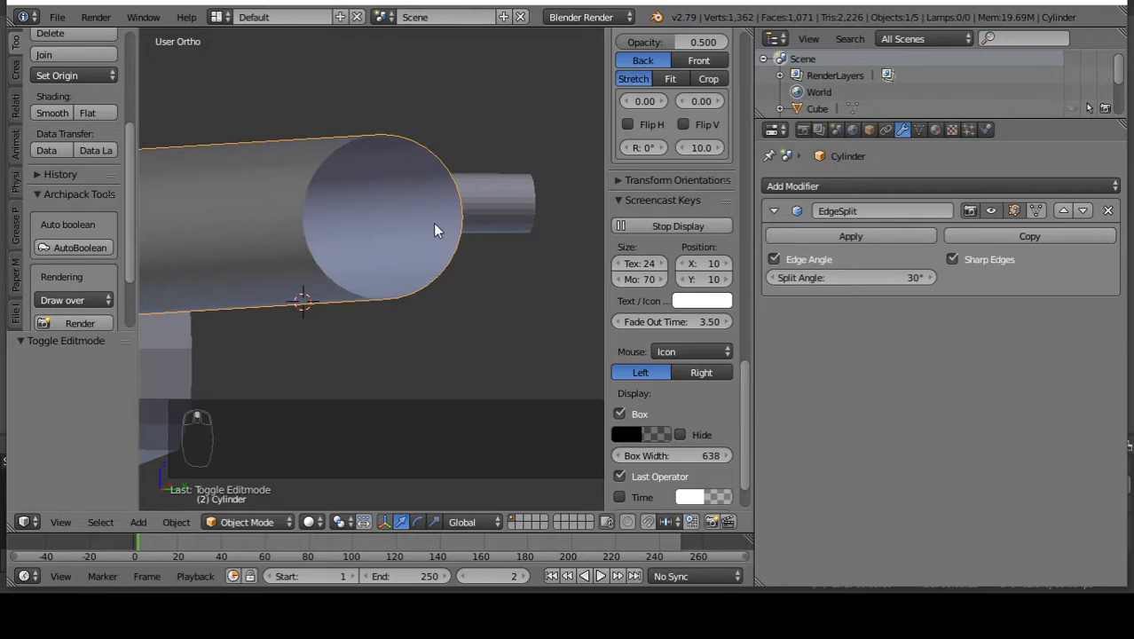
Select the open muzzle's edge loop, fill it with a face, and return to object mode to view the barrel.
key("Tab")
scroll(391, 135, "up", 3)
right_click(387, 136)
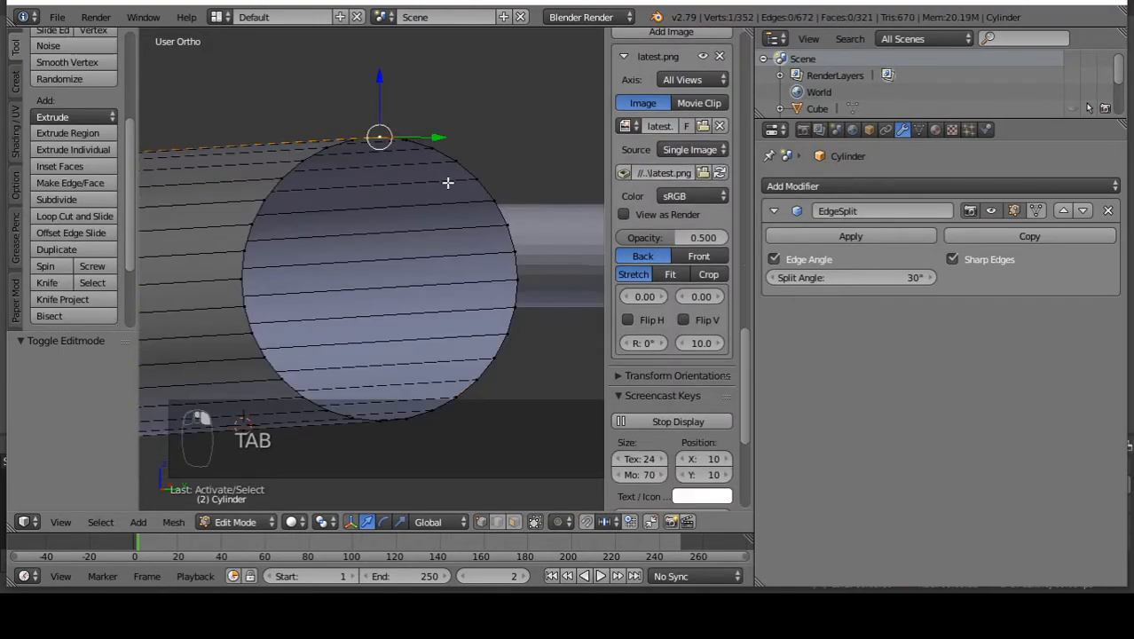
right_click(474, 176, "alt")
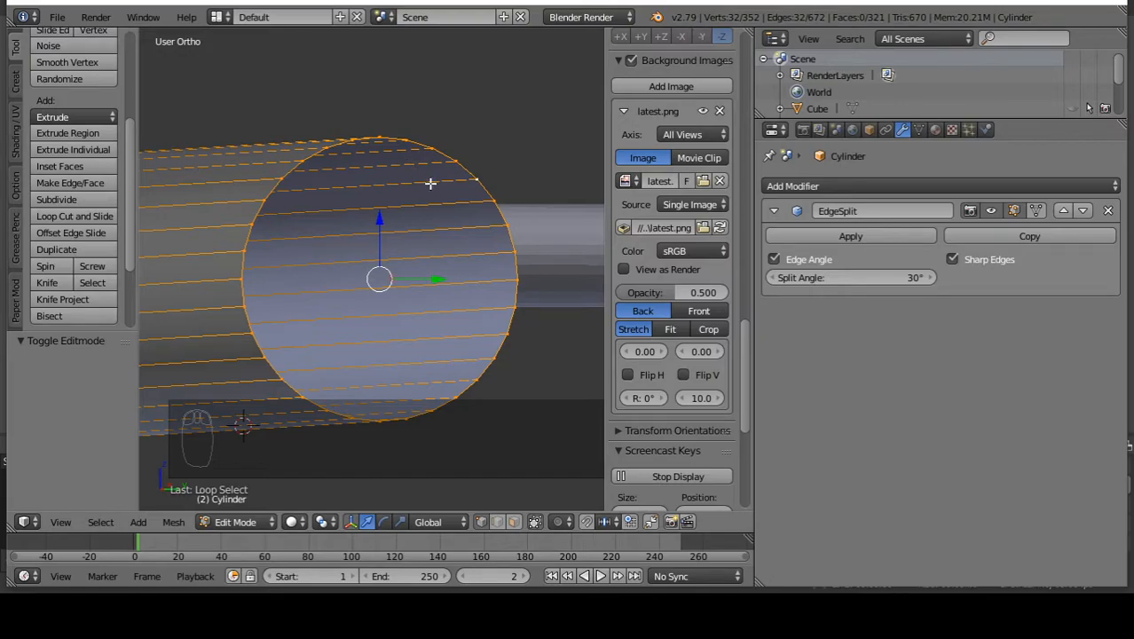
key("f")
key("Tab")
middle_click_drag(489, 103, 422, 221)
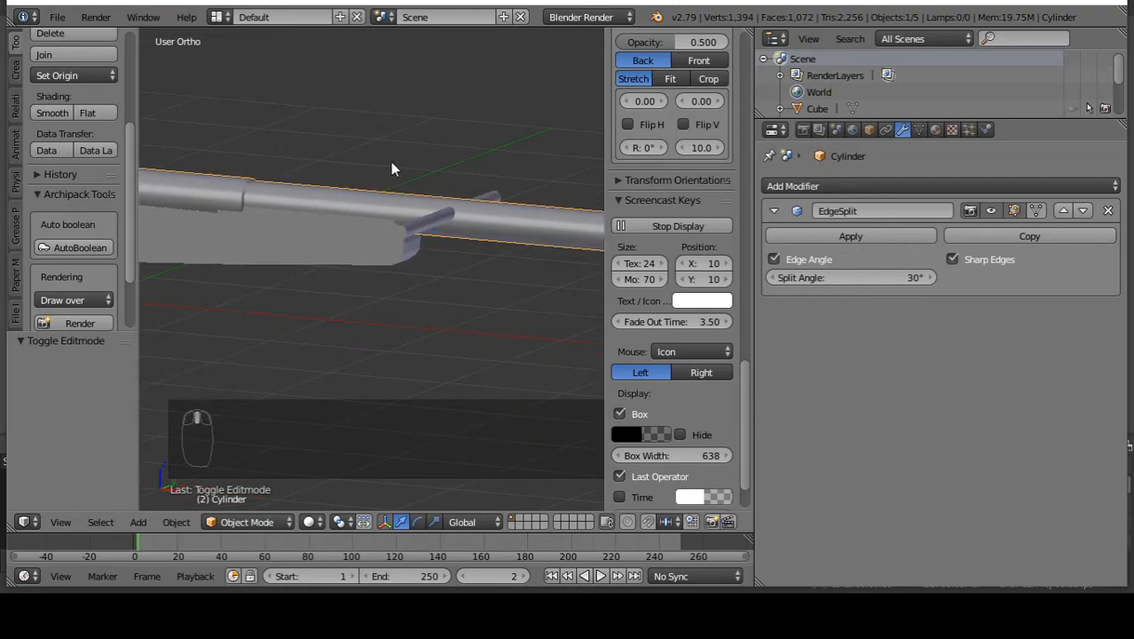
Enter edit mode on the barrel and, in front wireframe view with face selection, extrude the muzzle end face in place.
middle_click_drag(396, 183, 429, 199)
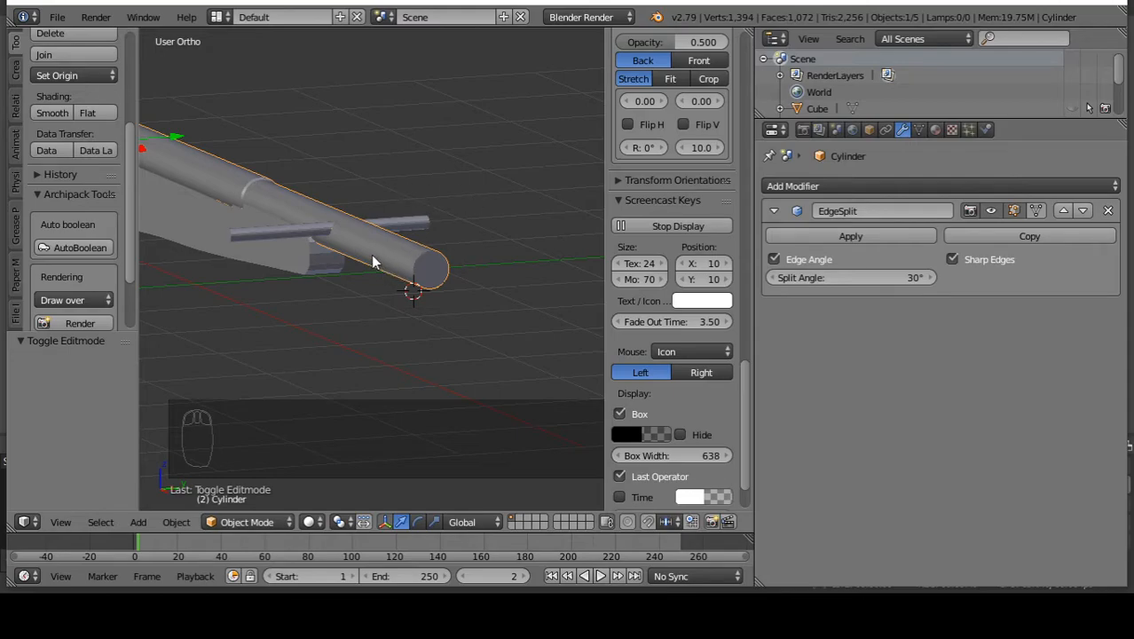
scroll(432, 264, "up", 2)
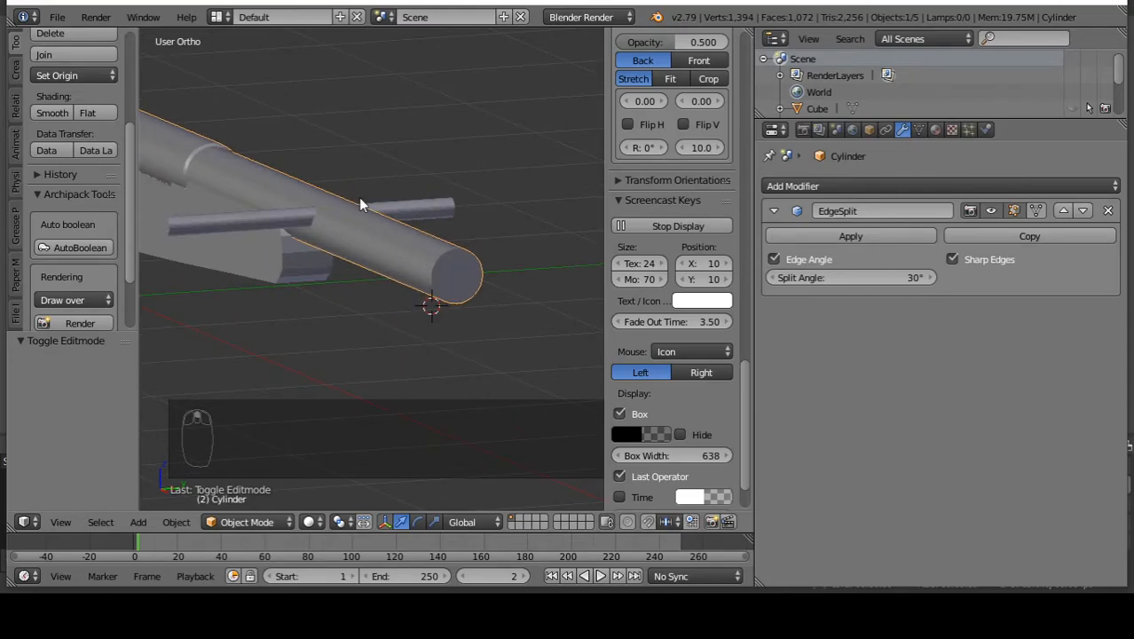
right_click(472, 266)
mouse_move(435, 276)
middle_mouse_down()
mouse_move(445, 317)
mouse_move(373, 282)
mouse_move(408, 271)
mouse_move(447, 285)
middle_mouse_up()
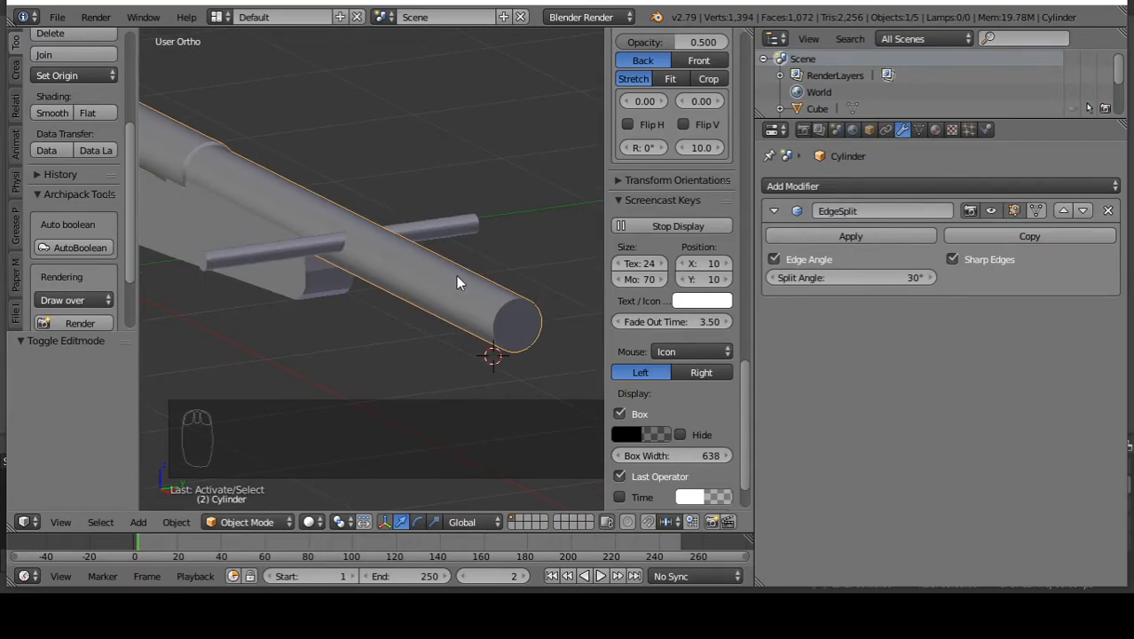
key("Tab")
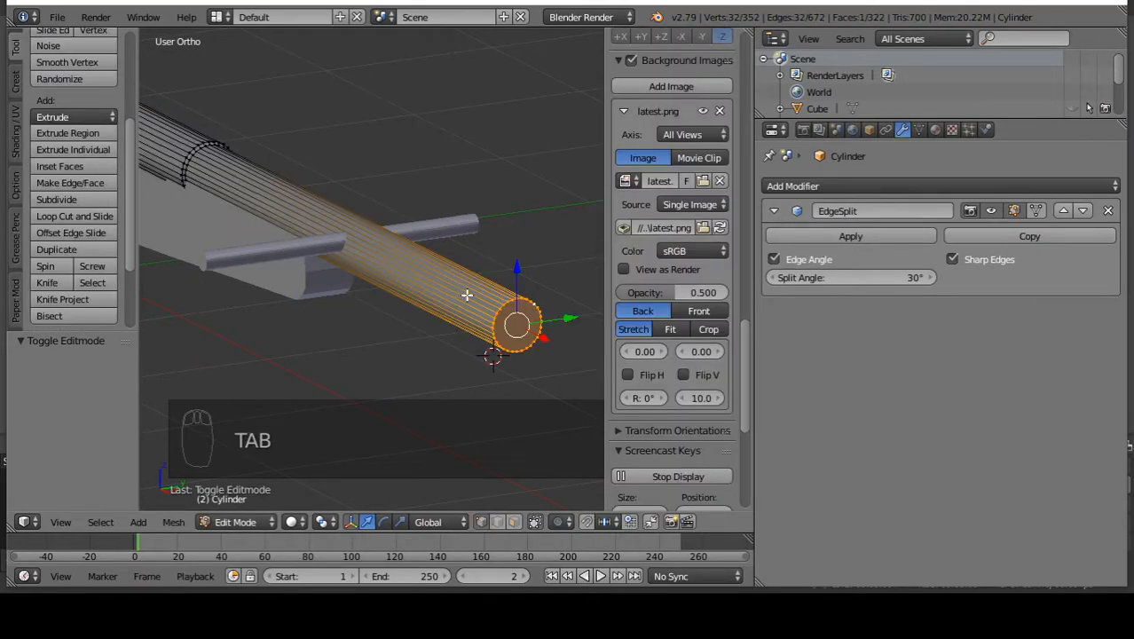
key("Right")
key("KP_1")
key("Tab")
key("Tab")
left_click(513, 523)
scroll(520, 335, "up", 4)
key("z")
scroll(530, 281, "up", 4)
key("e")
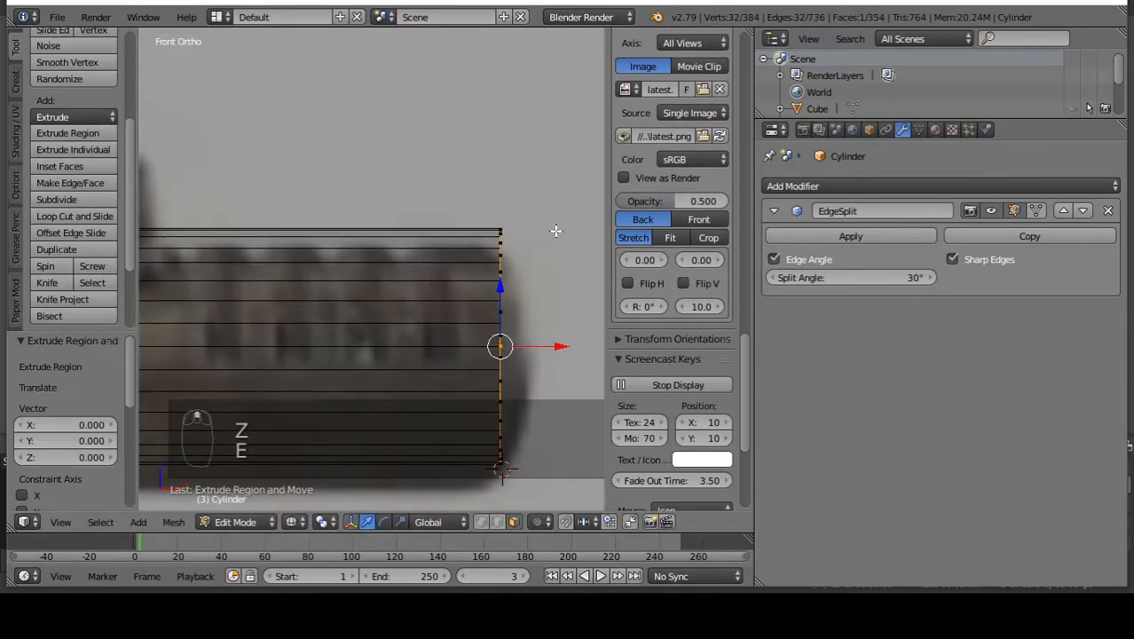
Try scaling the muzzle end face to 0.825 and extruding it inward, and undo both.
key("s")
left_click(544, 252)
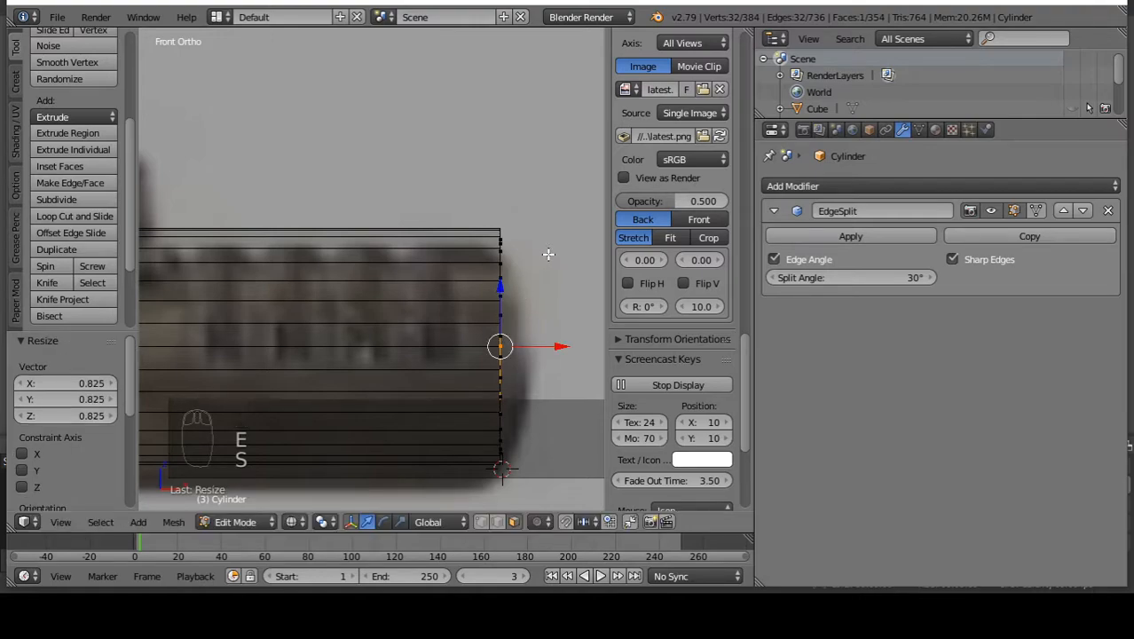
key("e")
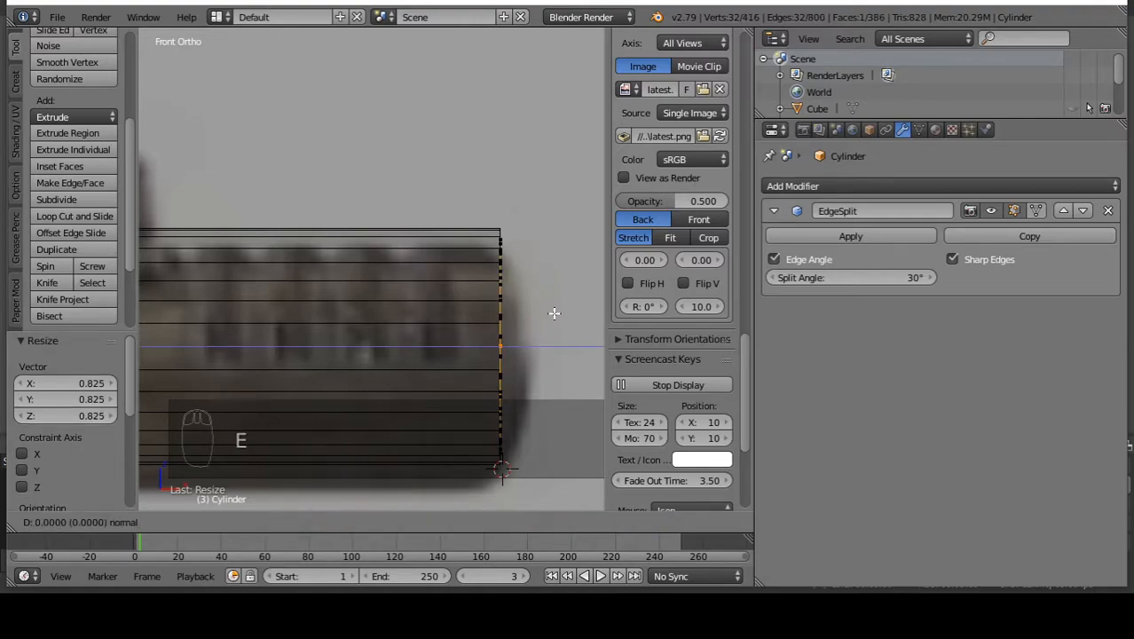
left_click(419, 302)
key("ctrl+z")
key("ctrl+z")
key("ctrl+z")
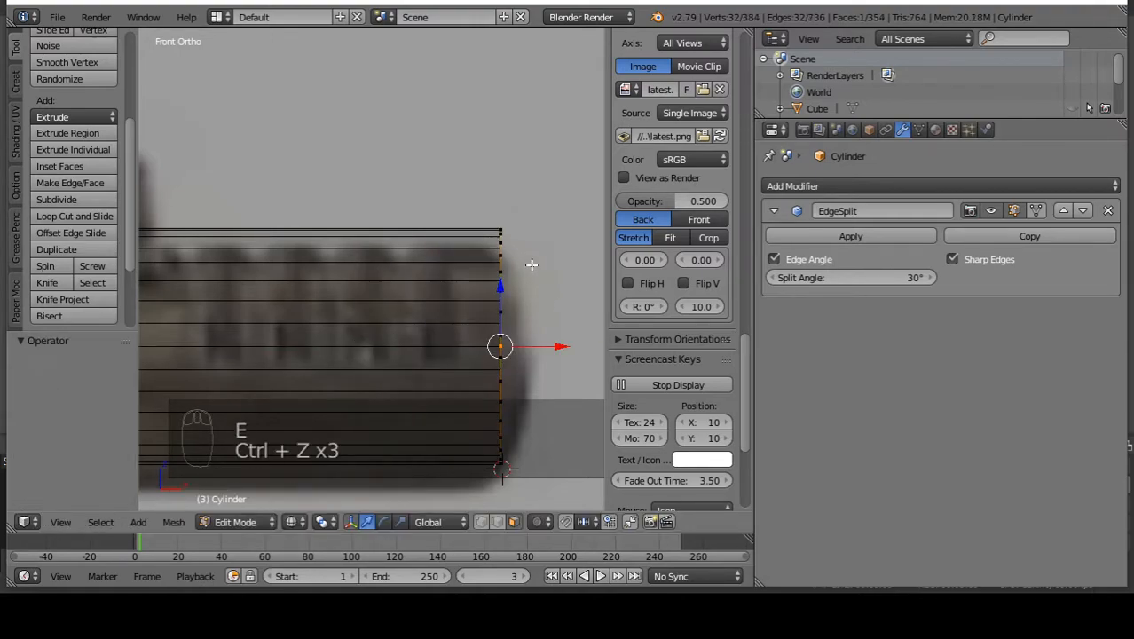
Scale the muzzle end face to about 0.946, and undo a trial inward extrusion.
key("s")
left_click(528, 264)
key("e")
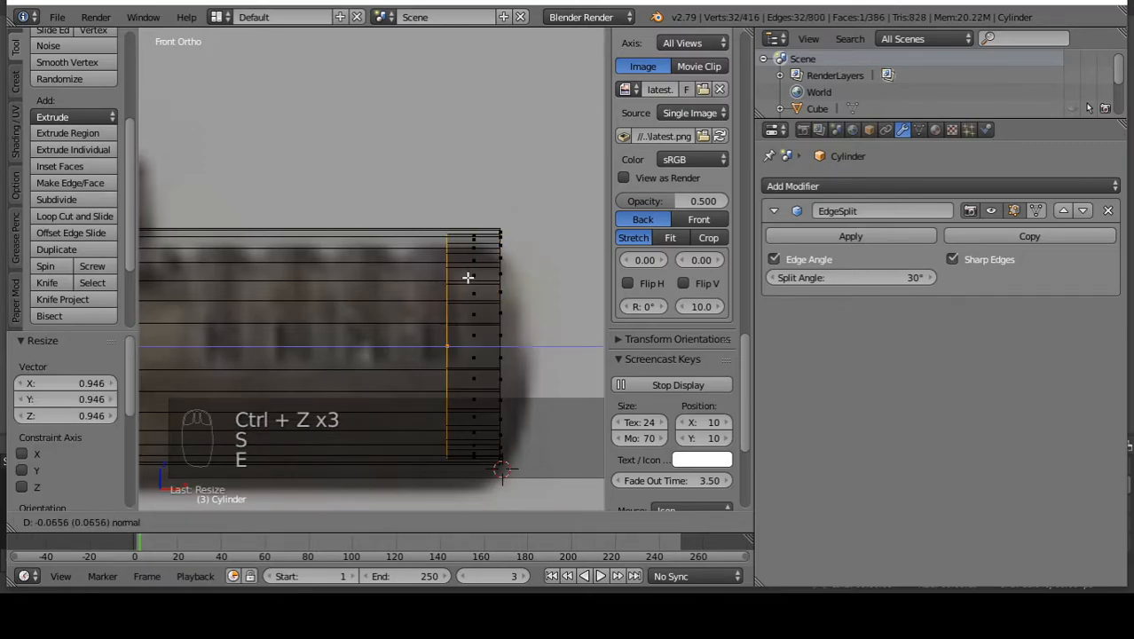
left_click(462, 280)
key("ctrl+z")
Scale the muzzle end face by a further 0.941 or so, and undo another inward extrusion.
key("s")
left_click(563, 263)
key("e")
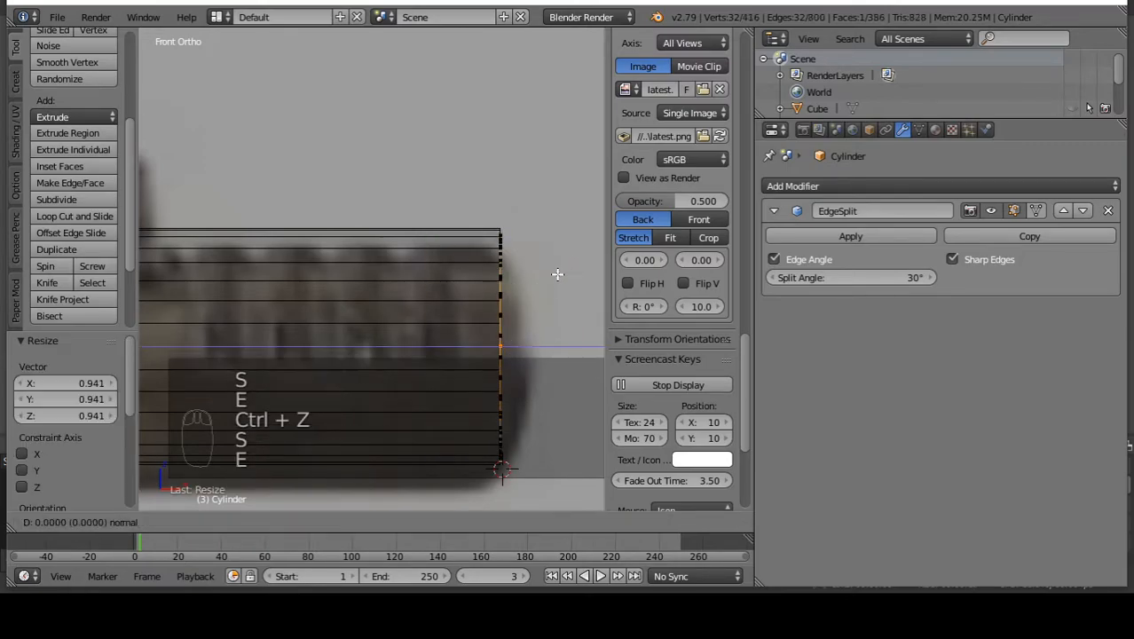
left_click(473, 293)
key("ctrl+z")
Fine-tune the scale of the muzzle end face and extrude it about 0.156 back into the barrel.
key("s")
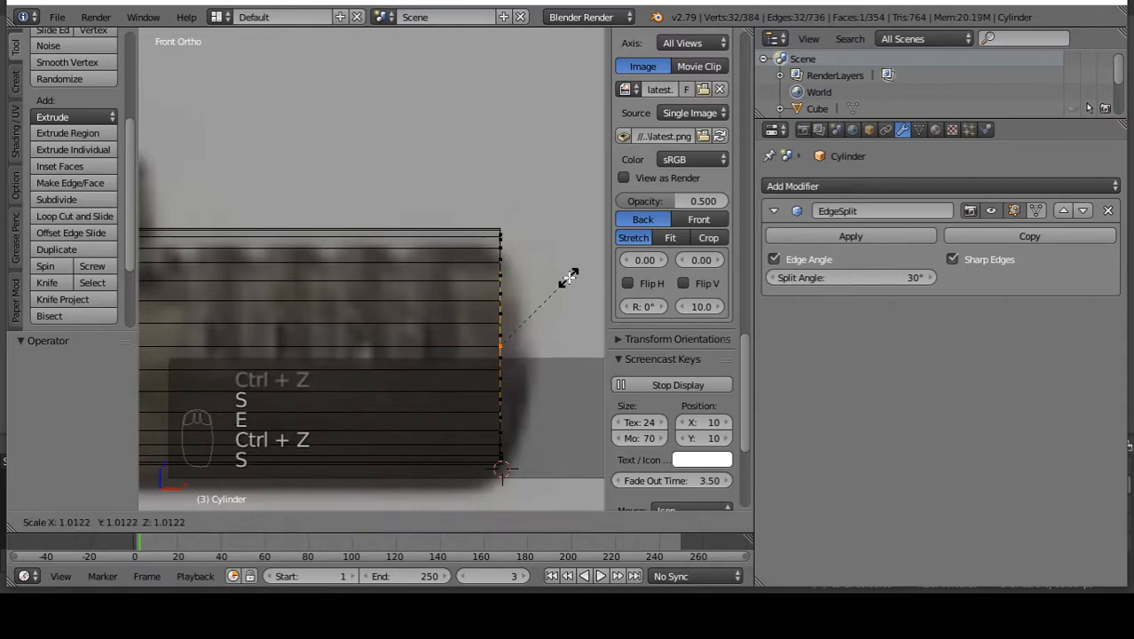
left_click(570, 277)
key("e")
left_click(448, 296)
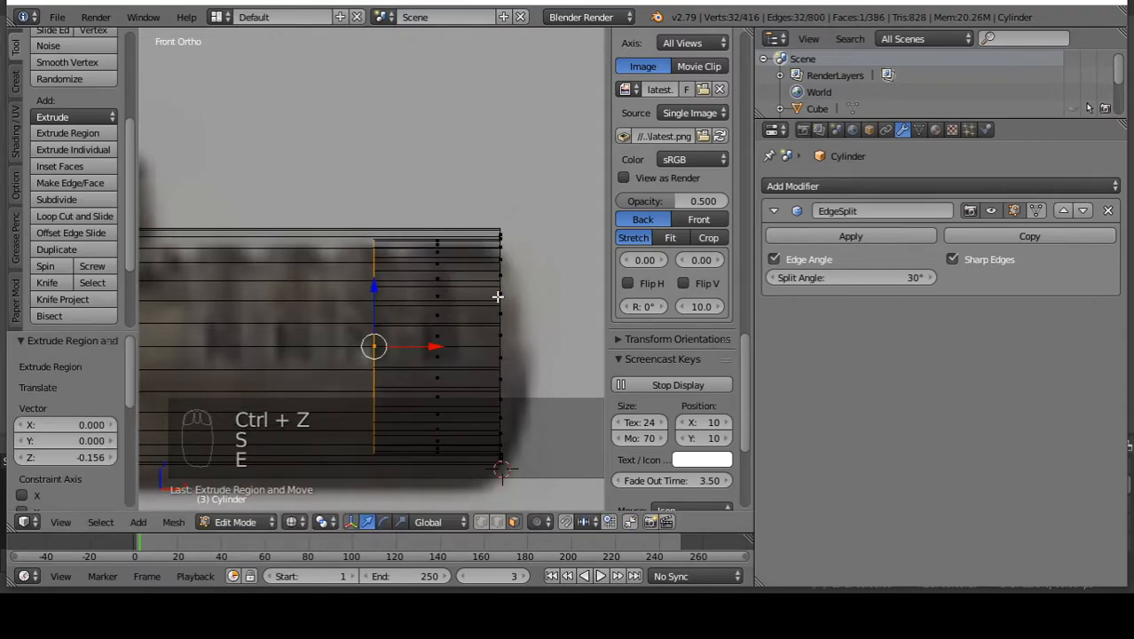
Move the inner bore face back along X through the shroud to the step where the wider receiver begins.
scroll(459, 335, "down", 2)
scroll(460, 336, "up", 5)
scroll(514, 375, "down", 10)
left_click_drag(538, 343, 337, 338)
scroll(557, 337, "up", 3)
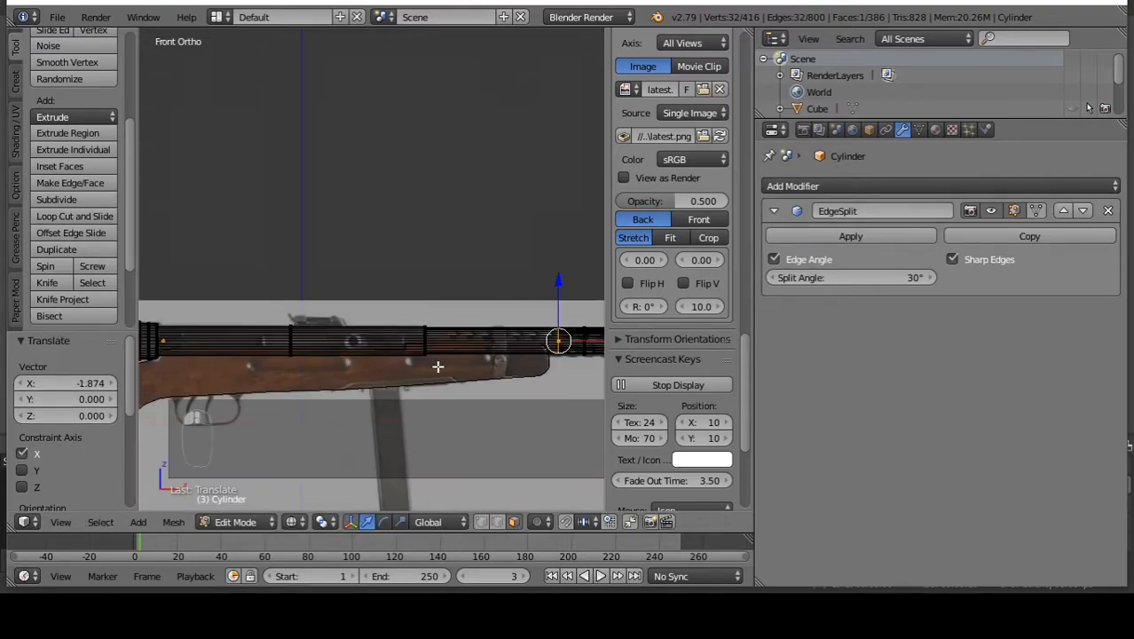
left_click_drag(557, 342, 435, 336)
key("ctrl+z")
scroll(410, 330, "up", 4)
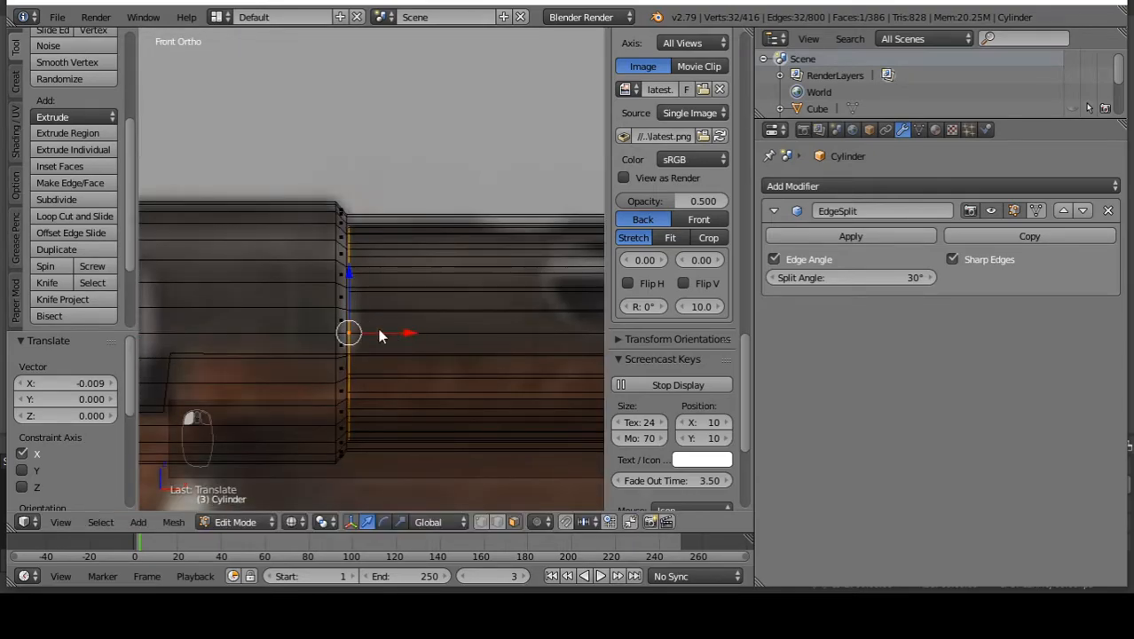
Return to object mode in solid display and examine the hollowed barrel from several angles.
key("Tab")
scroll(218, 200, "down", 7)
key("z")
mouse_move(218, 205)
middle_mouse_down()
mouse_move(259, 214)
mouse_move(331, 191)
mouse_move(364, 133)
middle_mouse_up()
middle_click_drag(317, 181, 357, 245)
scroll(393, 199, "down", 4)
scroll(404, 192, "down", 3)
scroll(176, 308, "up", 3)
middle_click_drag(205, 308, 304, 325)
Select the small through-cylinder and move it about 1.085 along X onto the reference's upper-row cooling hole nearest the muzzle.
key("KP_1")
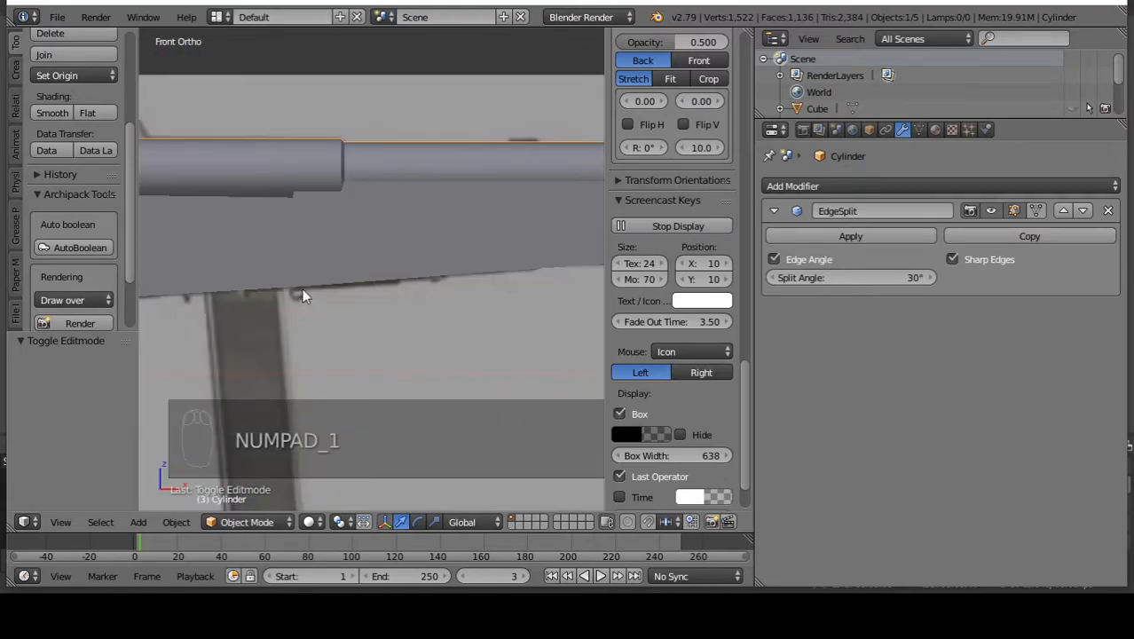
right_click(474, 203)
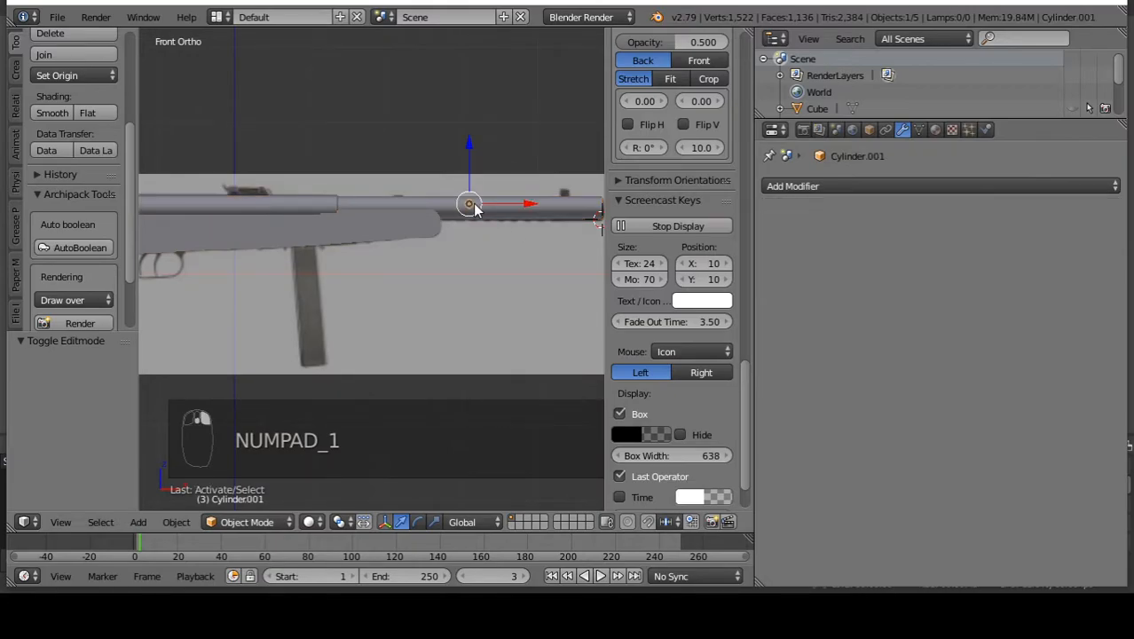
scroll(470, 202, "up", 4)
key("z")
scroll(467, 202, "up", 5)
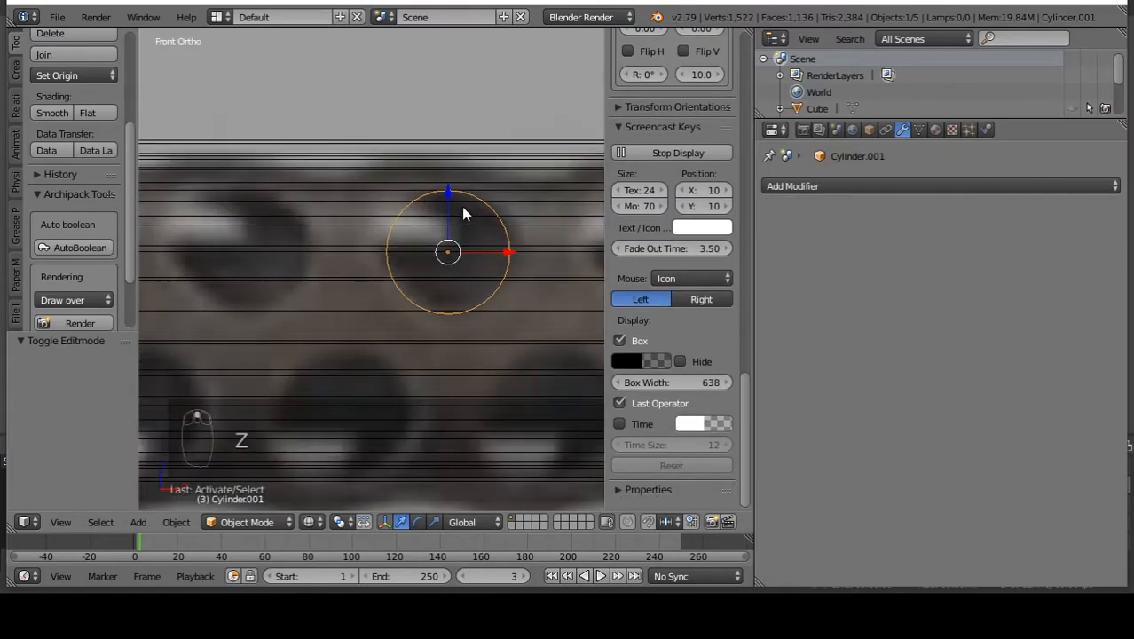
left_click_drag(501, 253, 496, 256)
left_click(496, 256)
scroll(405, 246, "down", 5)
left_click_drag(410, 251, 151, 253)
scroll(95, 227, "down", 3)
scroll(461, 233, "up", 4)
scroll(382, 188, "up", 3)
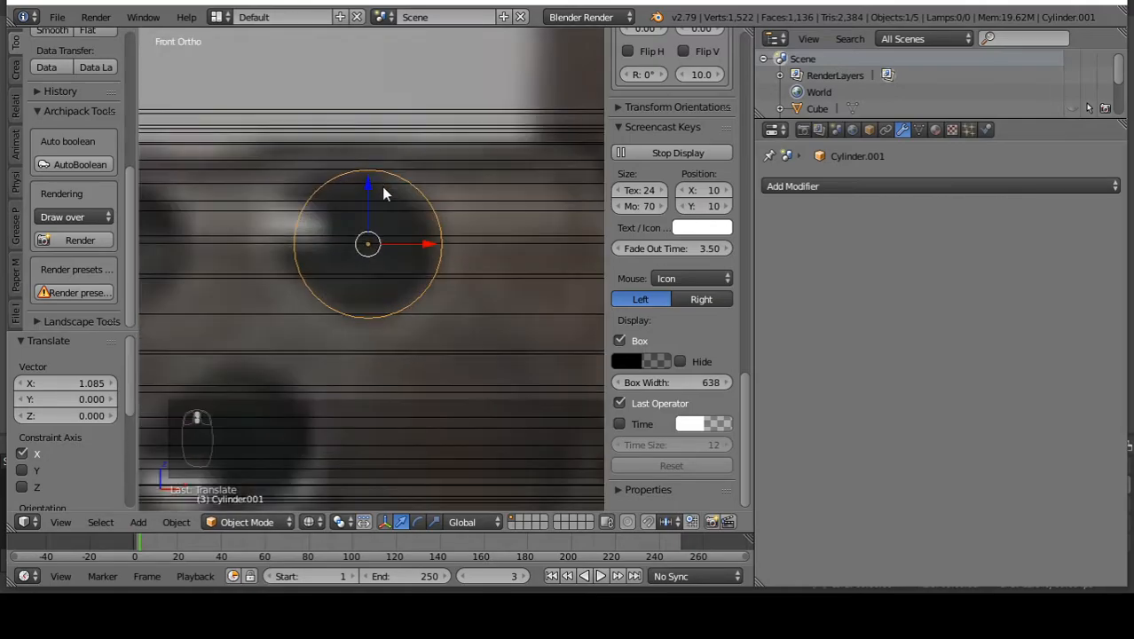
left_click(411, 238)
left_click_drag(418, 245, 404, 240)
Apply smooth shading to the small through-cylinder in solid display.
key("z")
scroll(433, 202, "down", 5)
key("a")
middle_click_drag(430, 198, 381, 211)
left_click(382, 211)
scroll(71, 177, "up", 5)
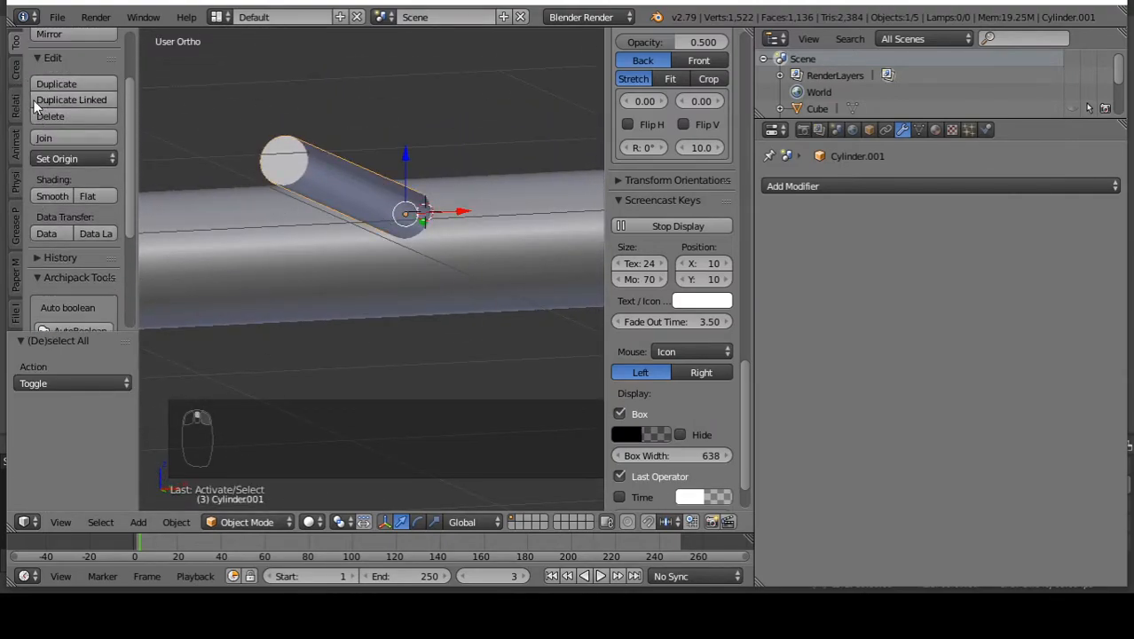
left_click(51, 194)
mouse_move(155, 179)
middle_mouse_down()
mouse_move(319, 194)
mouse_move(435, 266)
mouse_move(435, 217)
middle_mouse_up()
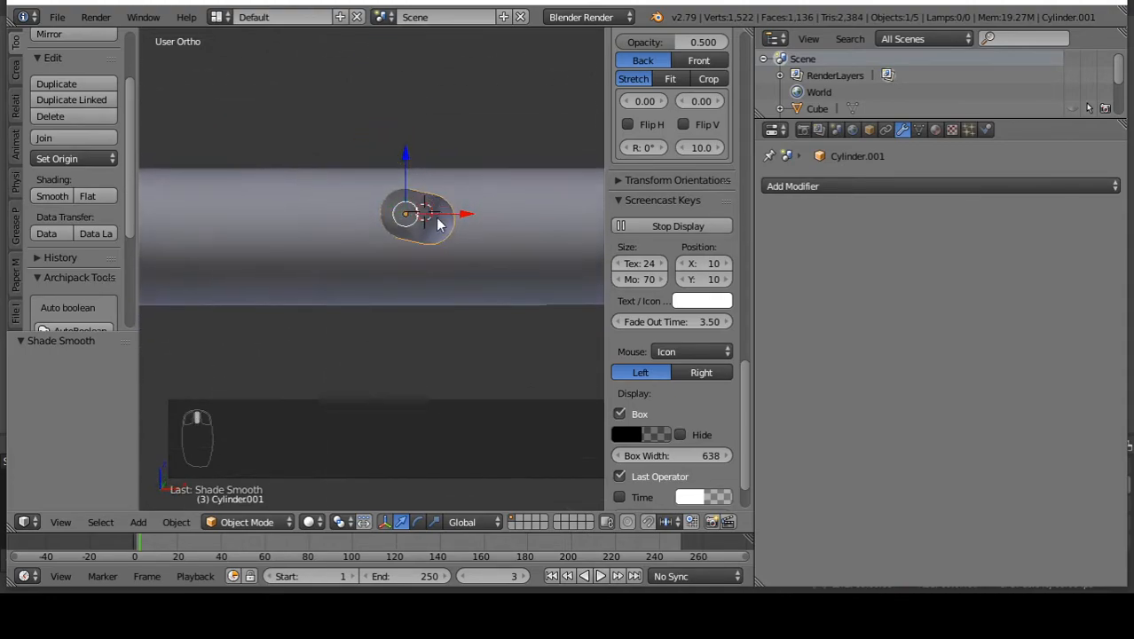
Add an Array modifier to the small cylinder and rotate the object 180° about Y so the copies run toward the receiver.
key("KP_1")
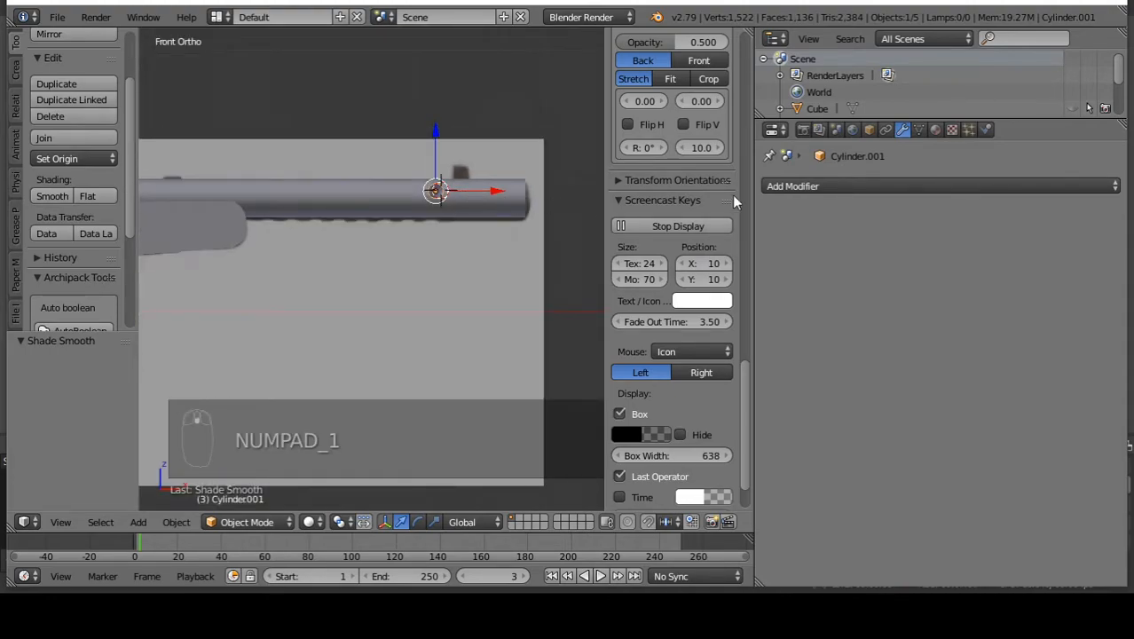
left_click(845, 185)
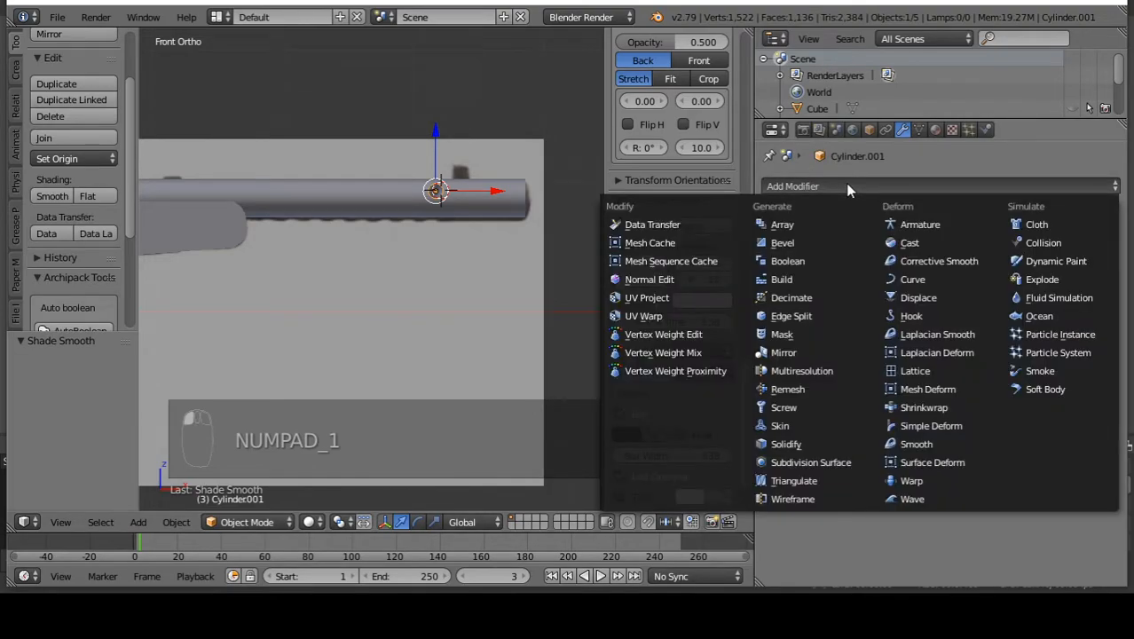
left_click(782, 224)
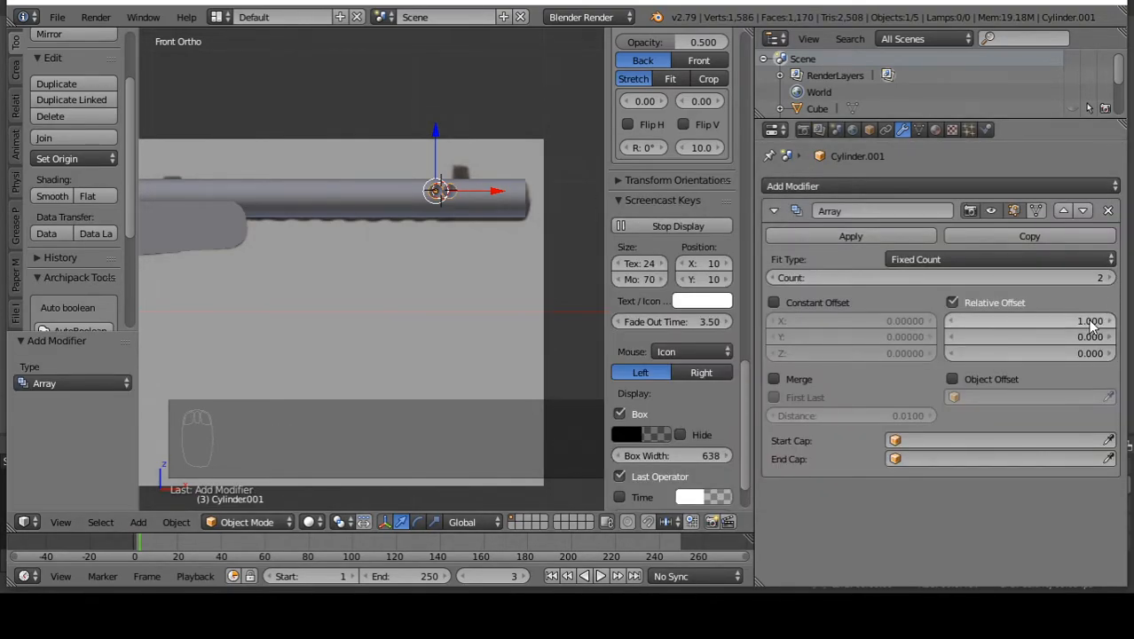
scroll(522, 173, "up", 10)
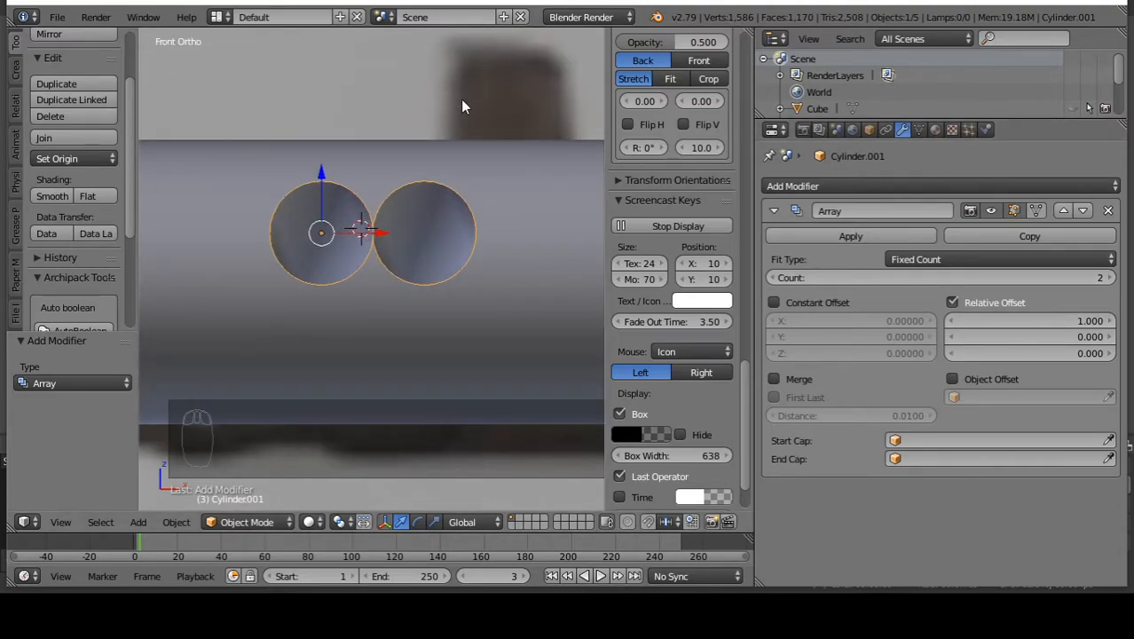
key("r")
type("y")
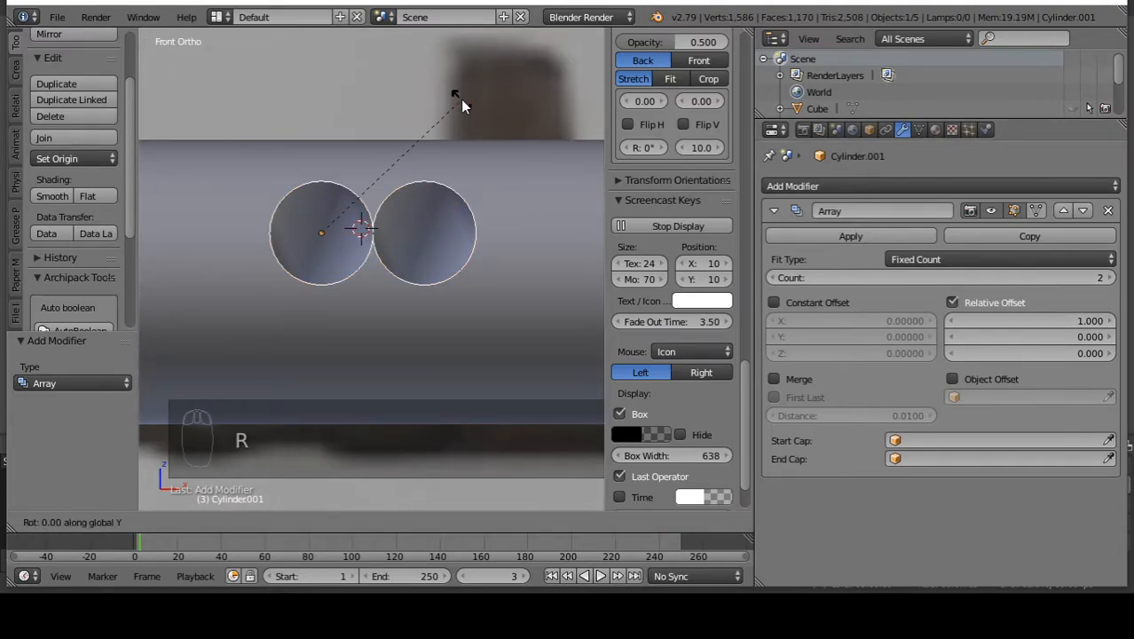
type("180")
key("Return")
Set the array's relative X offset to 1.700 so the second cylinder lines up with the adjacent reference hole.
middle_click_drag(358, 110, 467, 118, "shift")
scroll(466, 118, "down", 7)
scroll(536, 172, "up", 5)
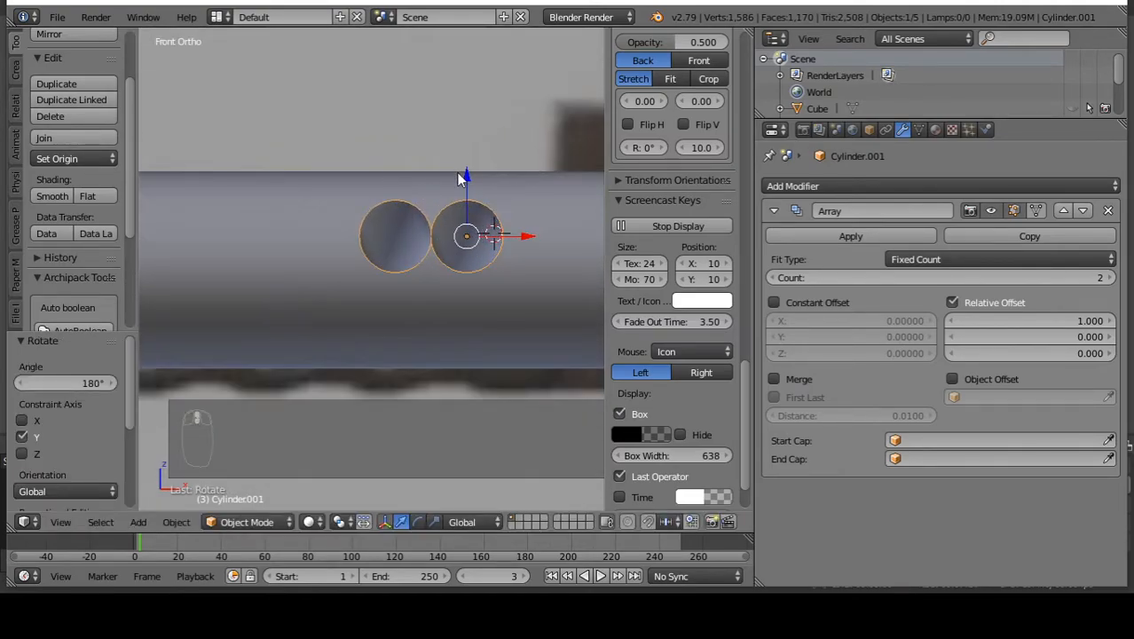
key("z")
scroll(531, 119, "down", 3)
scroll(465, 154, "up", 4)
scroll(497, 221, "up", 8)
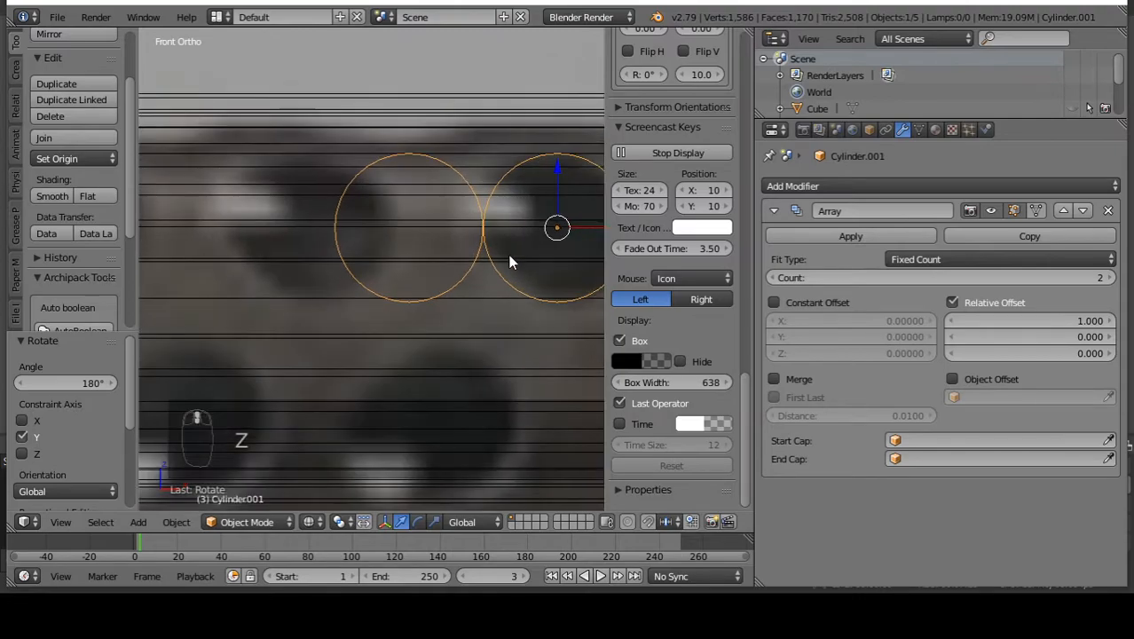
scroll(483, 235, "down", 6)
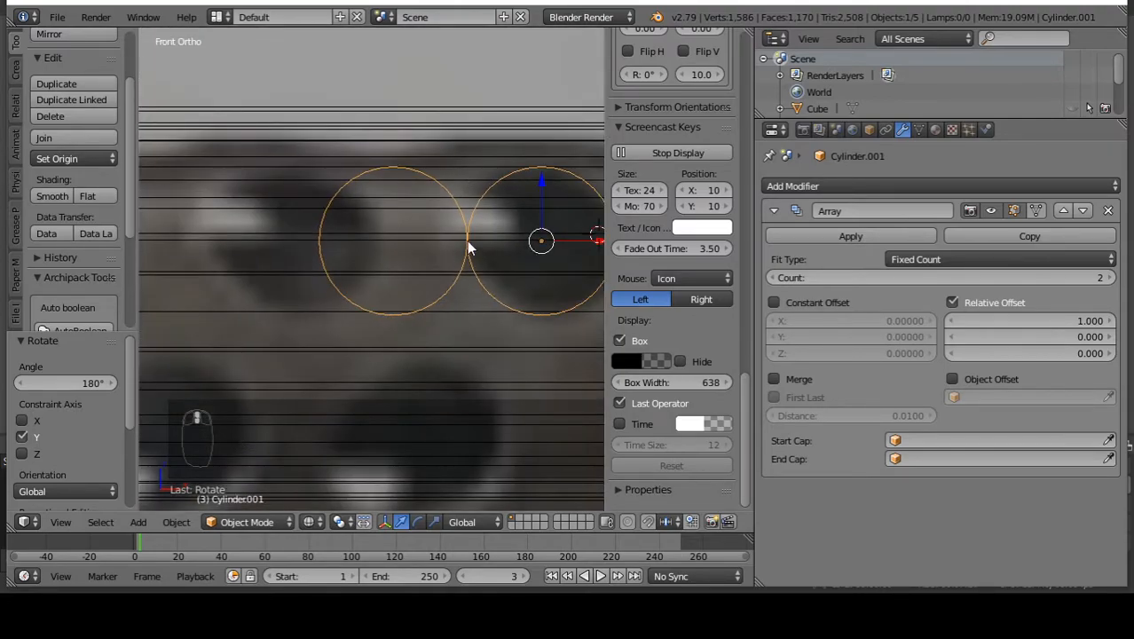
scroll(480, 231, "down", 4)
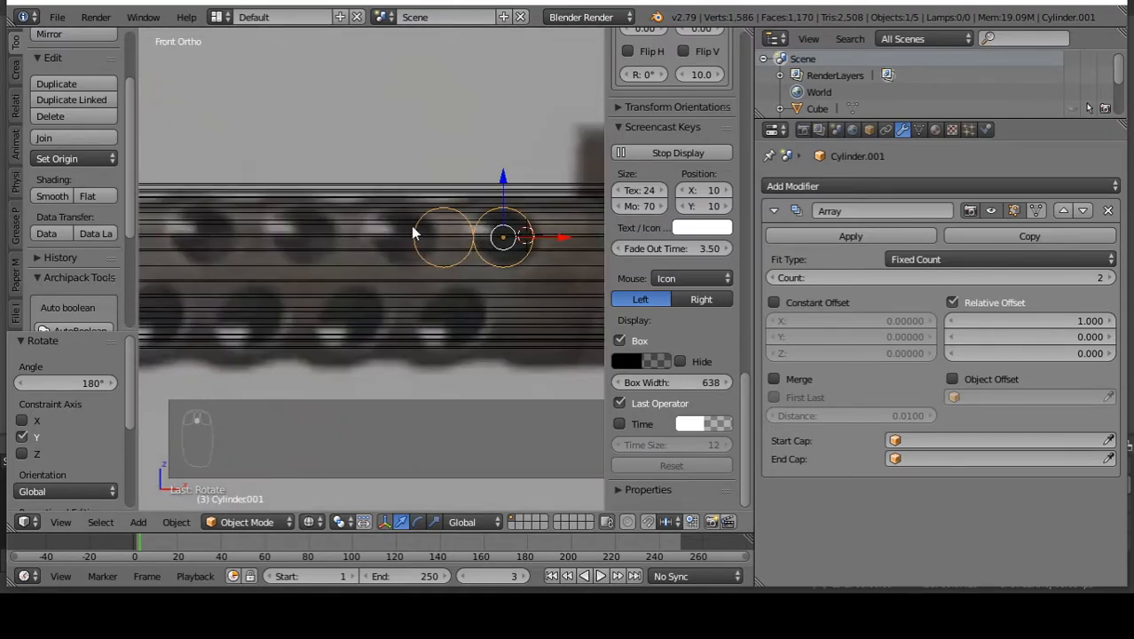
scroll(479, 253, "up", 5)
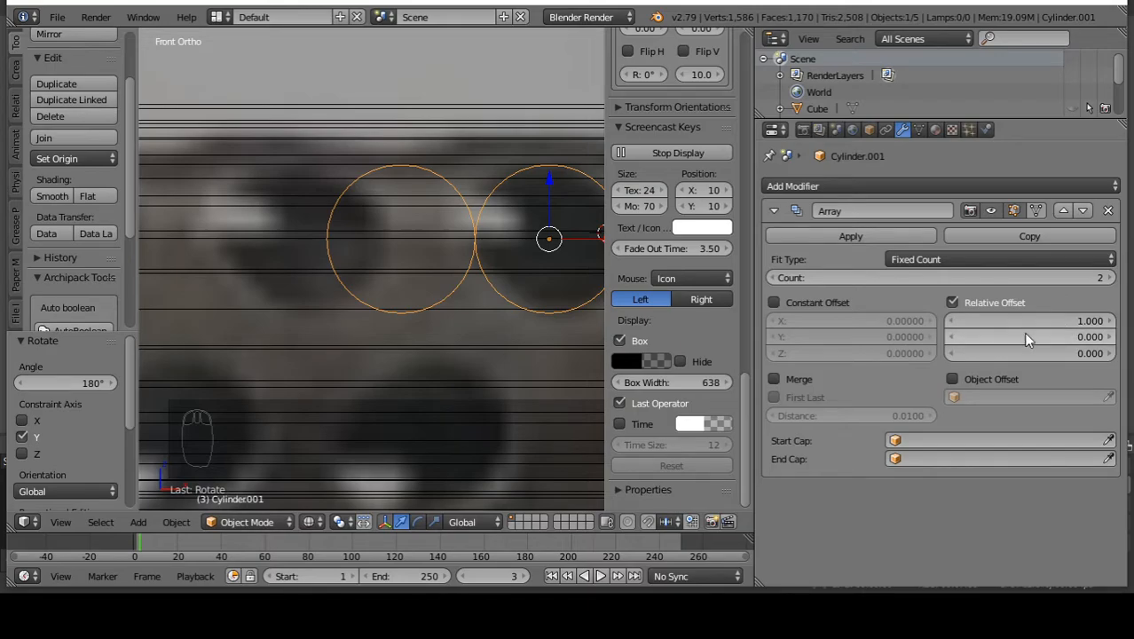
mouse_move(1017, 321)
left_mouse_down()
mouse_move(1065, 322)
mouse_move(1034, 322)
left_mouse_up()
left_click(1109, 322)
left_click(1110, 321)
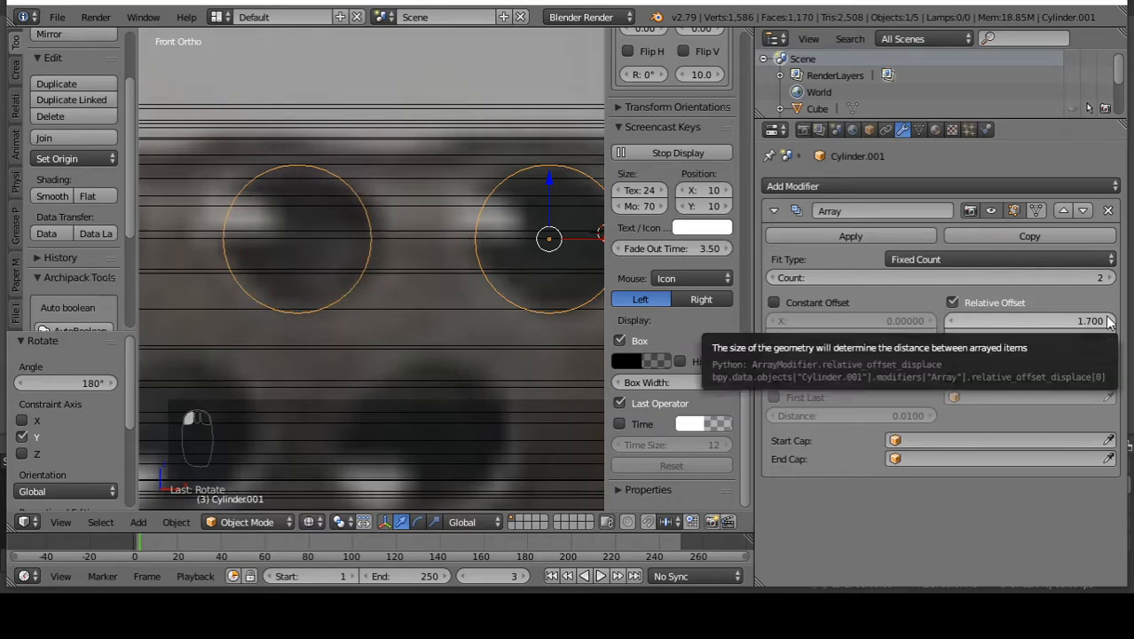
Raise the array's count to 15 so the cylinders extend along the upper hole row to the receiver end.
scroll(462, 215, "down", 6)
scroll(396, 214, "up", 4)
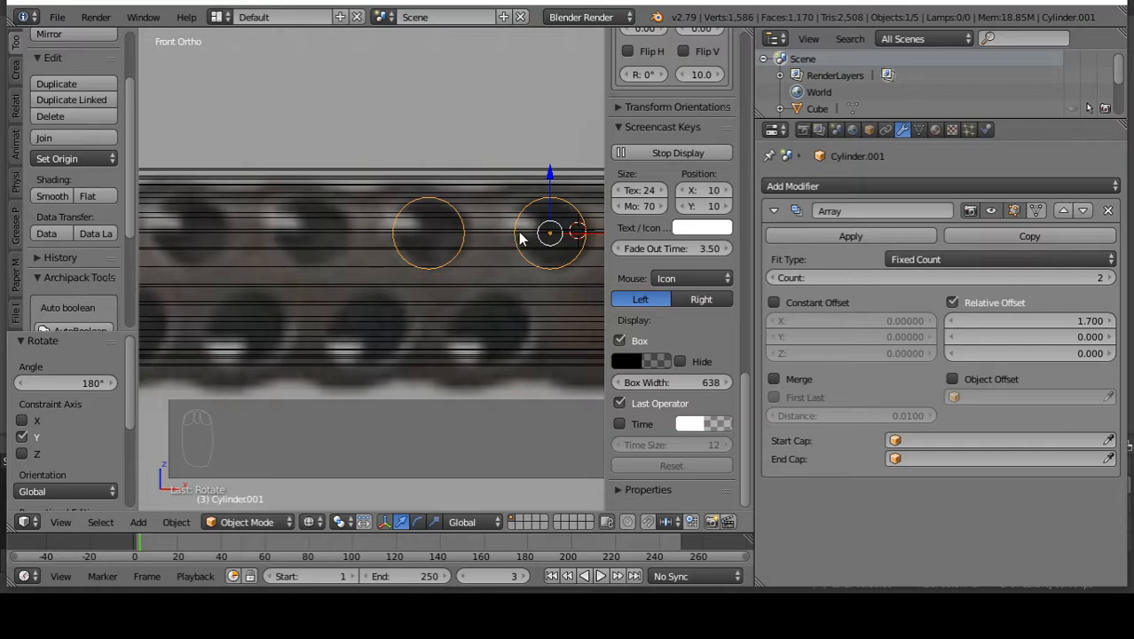
scroll(496, 236, "down", 5)
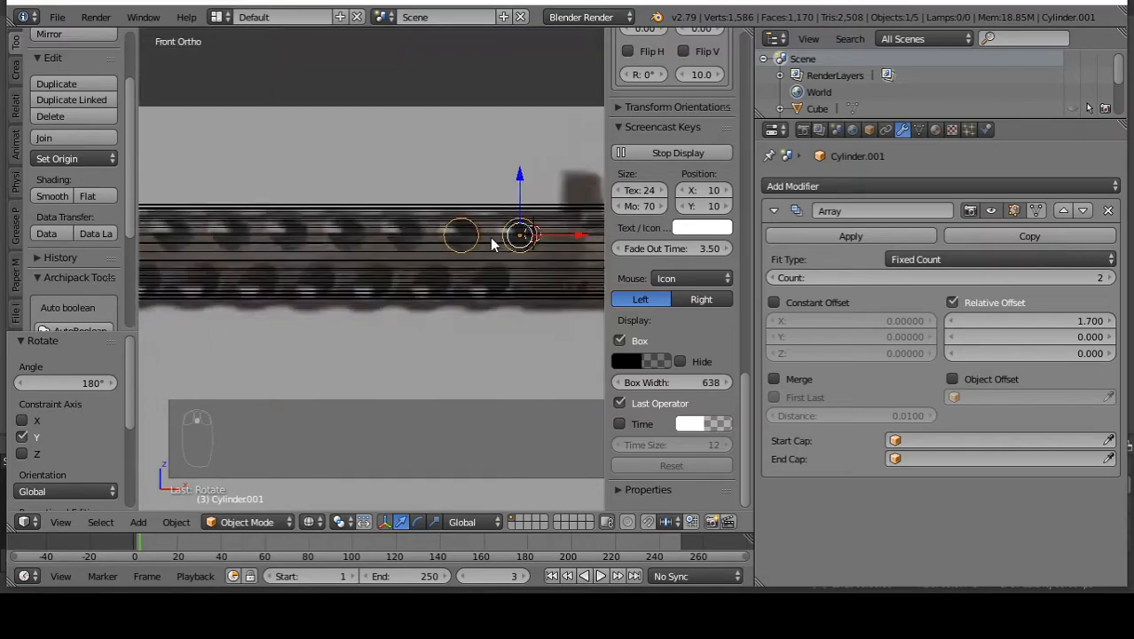
left_click(1112, 279)
left_click(1112, 278)
left_click(1111, 279)
left_click(1112, 278)
left_click(1112, 279)
left_click(1112, 279)
scroll(208, 223, "up", 1)
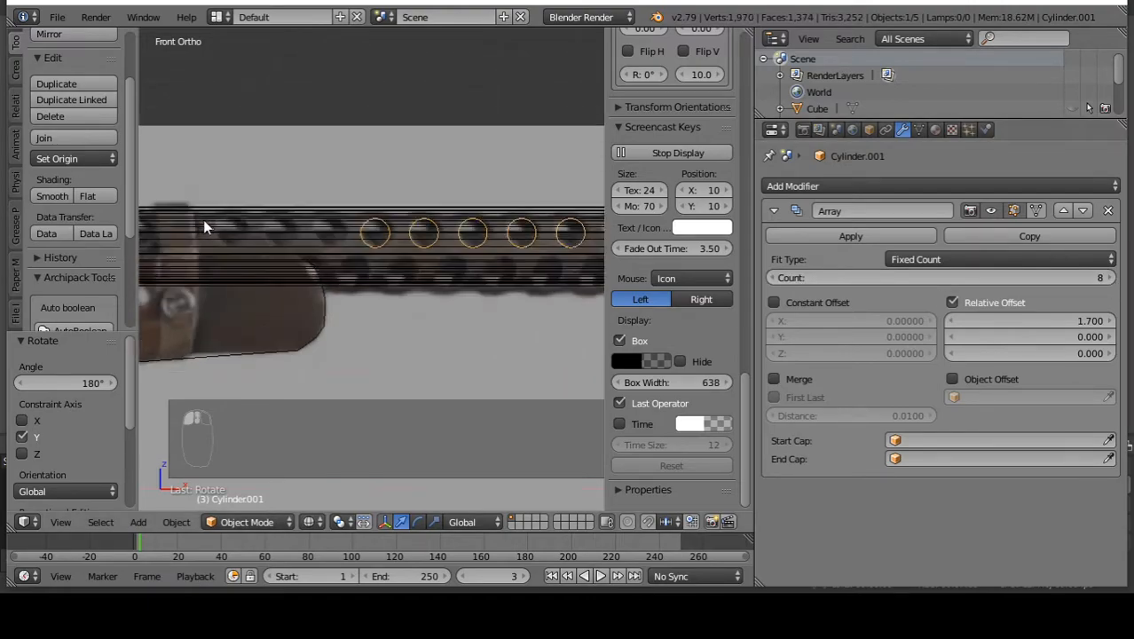
left_click(1111, 278)
left_click(1112, 279)
left_click(1111, 279)
left_click(1111, 279)
left_click(1112, 278)
scroll(541, 206, "down", 5)
scroll(295, 205, "up", 3)
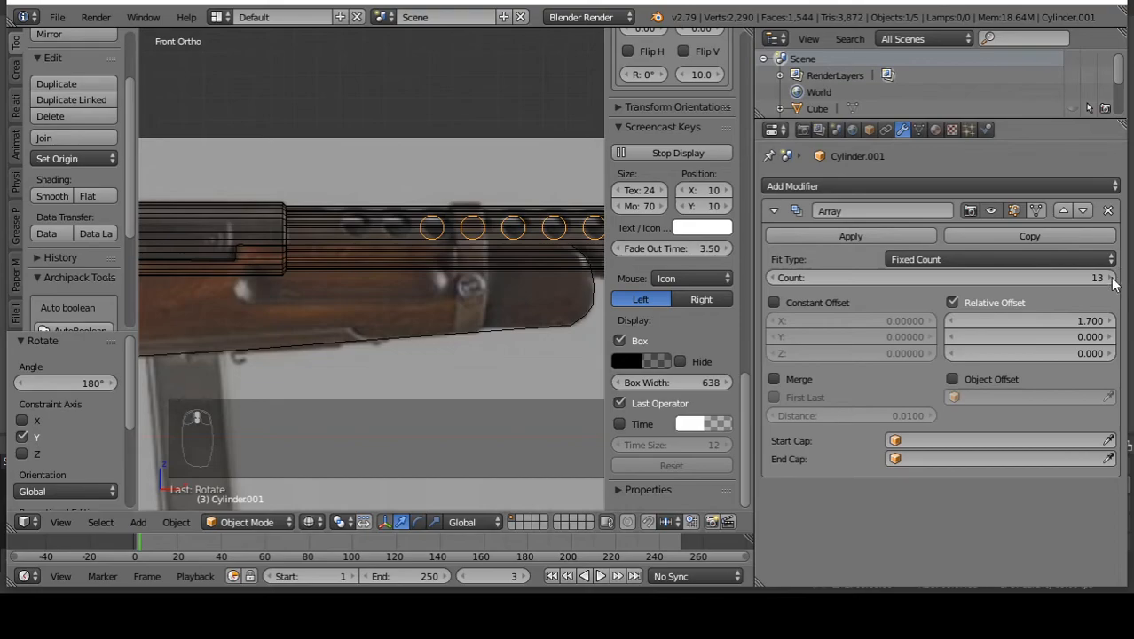
left_click(1112, 278)
left_click(1112, 279)
scroll(330, 243, "up", 3)
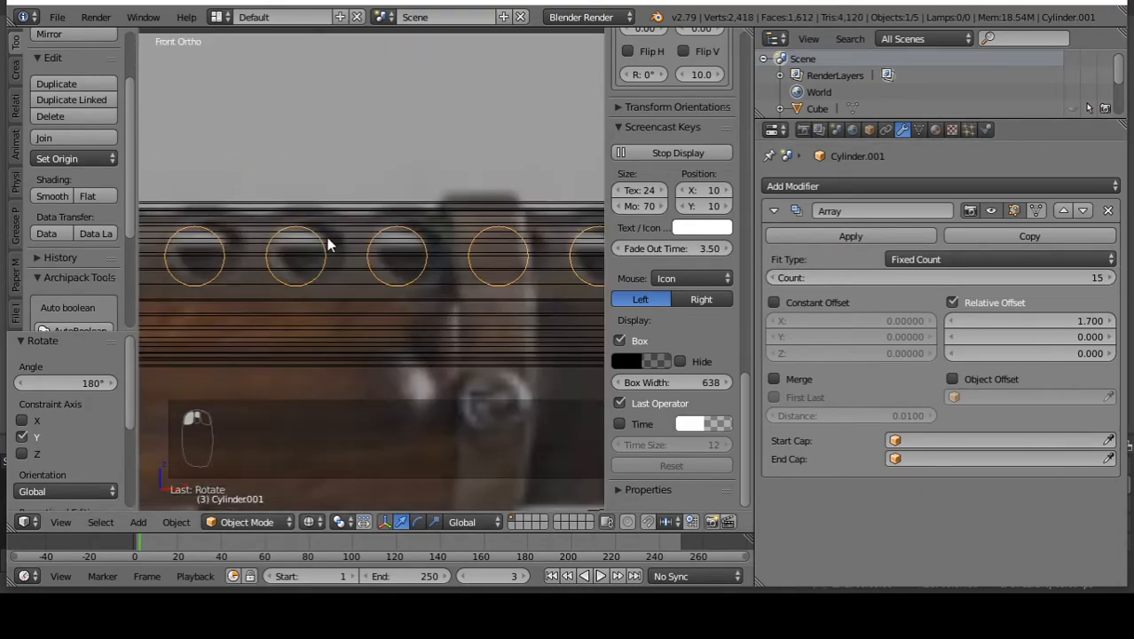
Try a relative X offset of 1.650 for the arrayed cylinders to match the reference hole spacing.
scroll(285, 264, "down", 8)
scroll(306, 280, "up", 6)
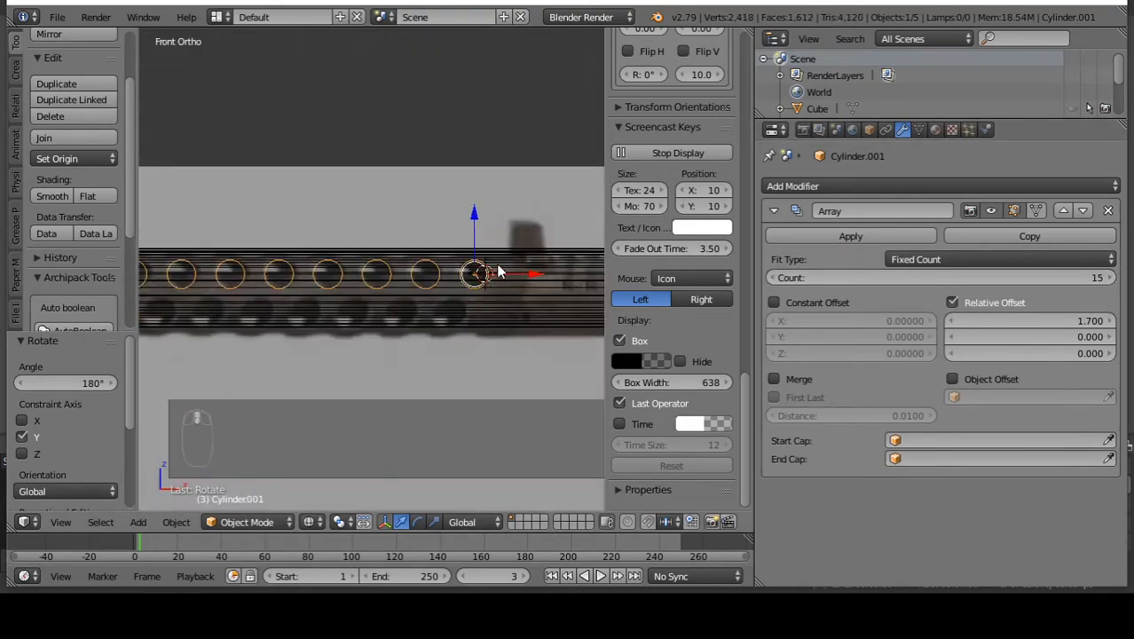
left_click(1029, 320)
left_click(1029, 316)
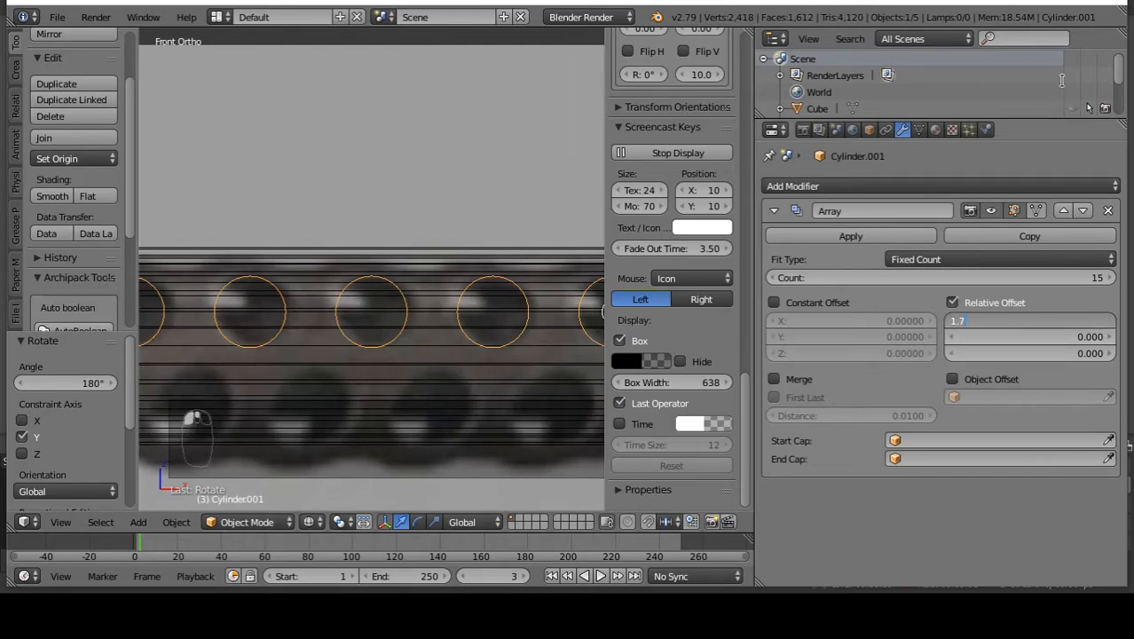
type("5")
key("Return")
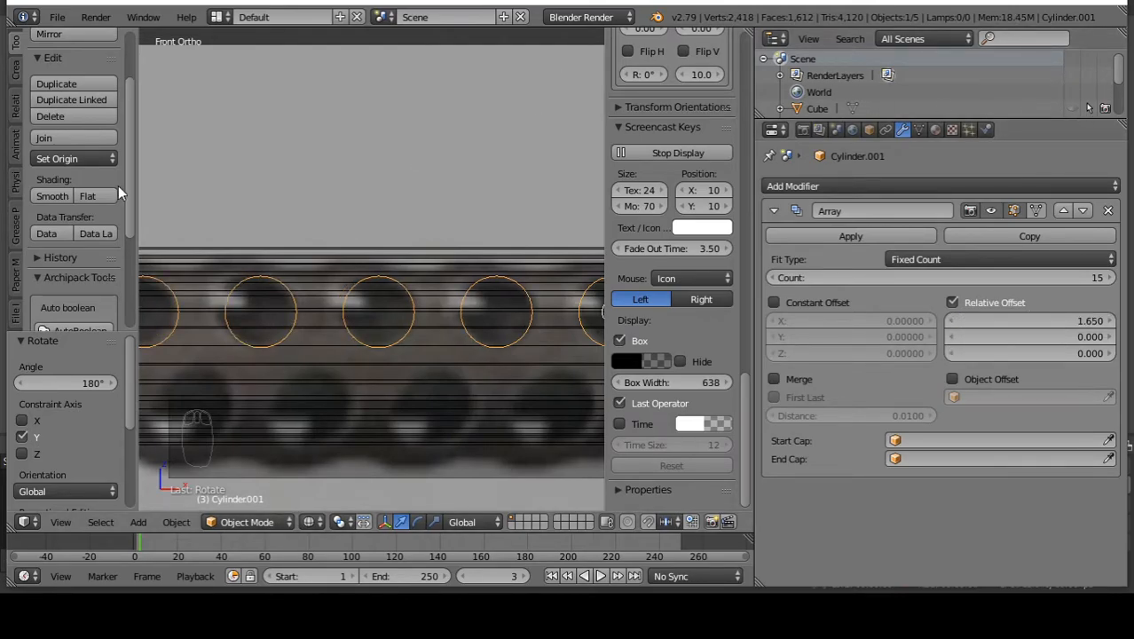
Check the receiver-end copies against the reference holes and try a relative X offset of 1.600.
scroll(117, 185, "down", 3)
scroll(394, 255, "down", 6)
scroll(210, 261, "up", 8)
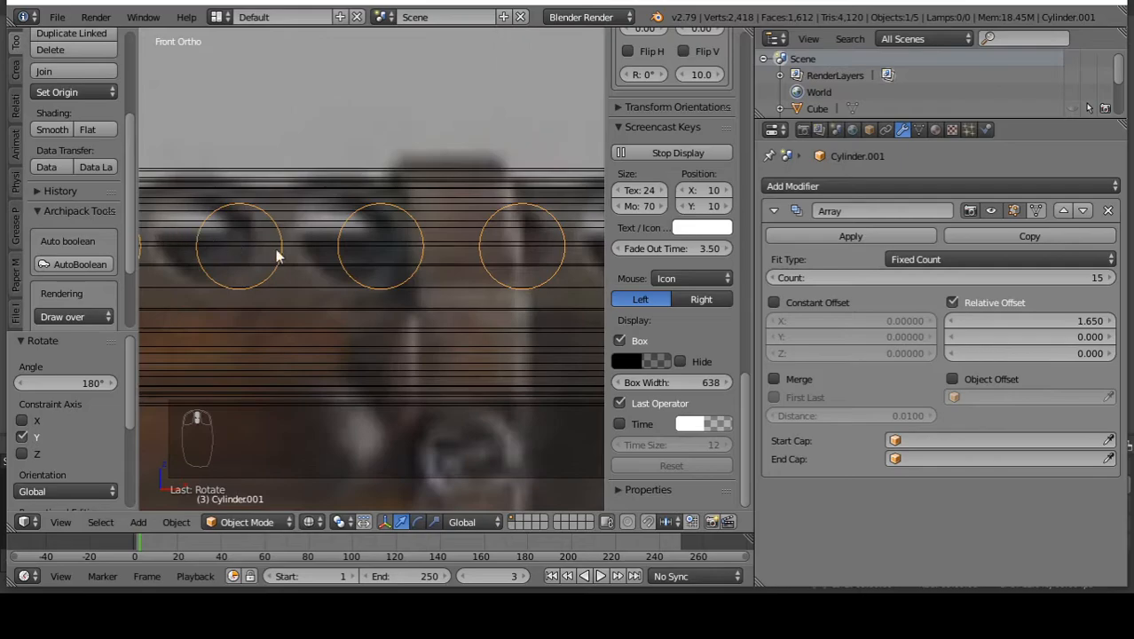
left_click_drag(975, 318, 930, 317)
left_click(1011, 319)
type("1.1")
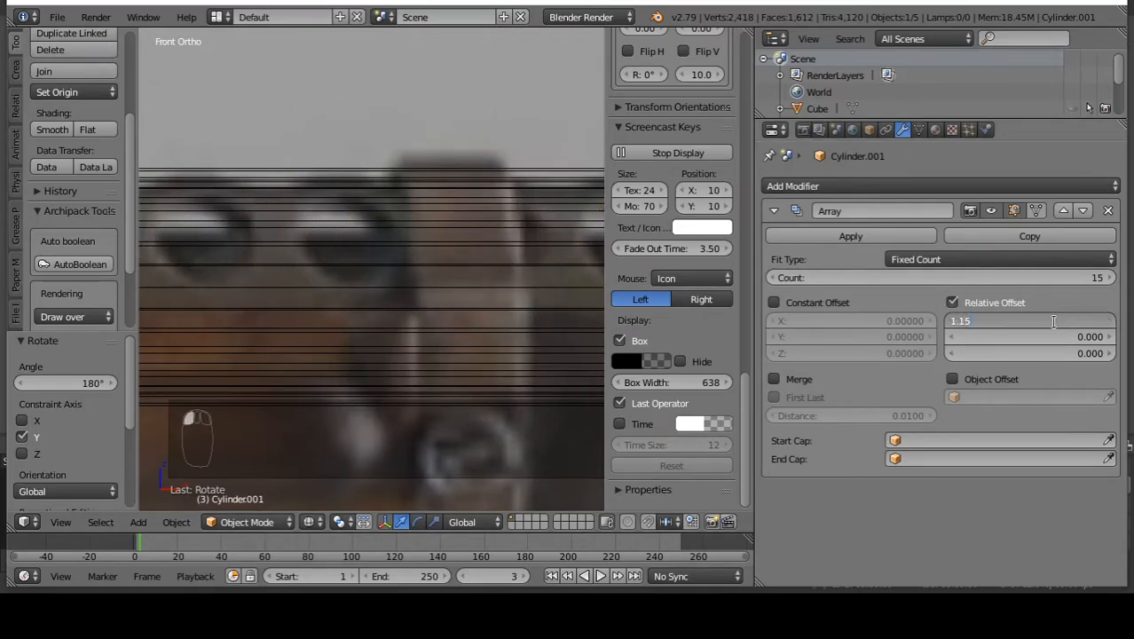
key("BackSpace")
type("6")
key("Return")
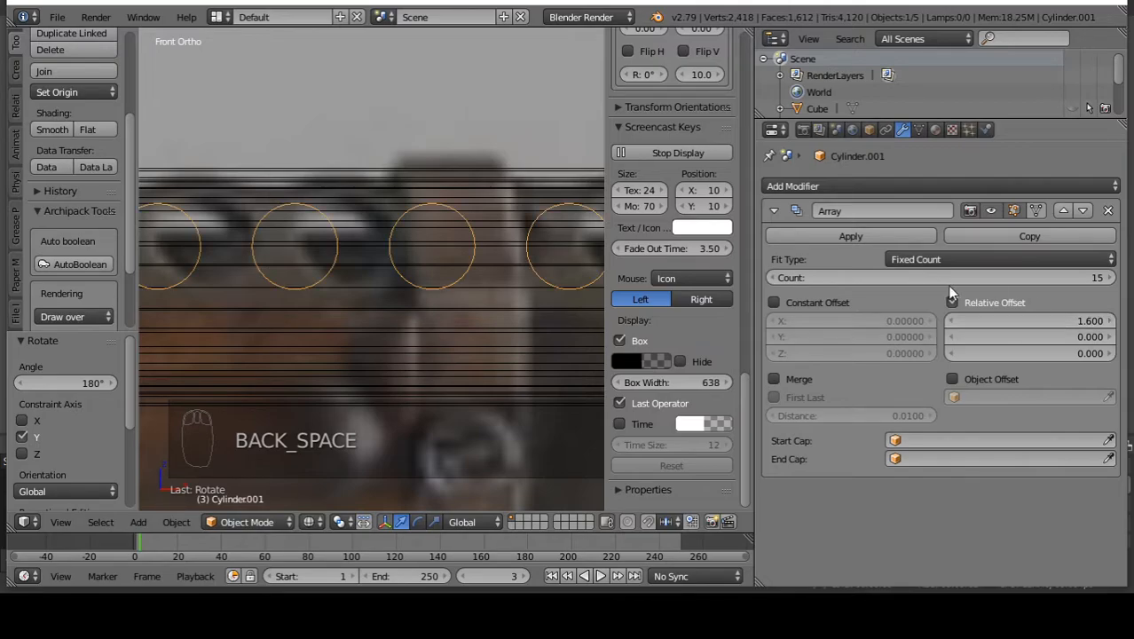
Put the array's relative X offset back to 1.700.
scroll(349, 298, "down", 10)
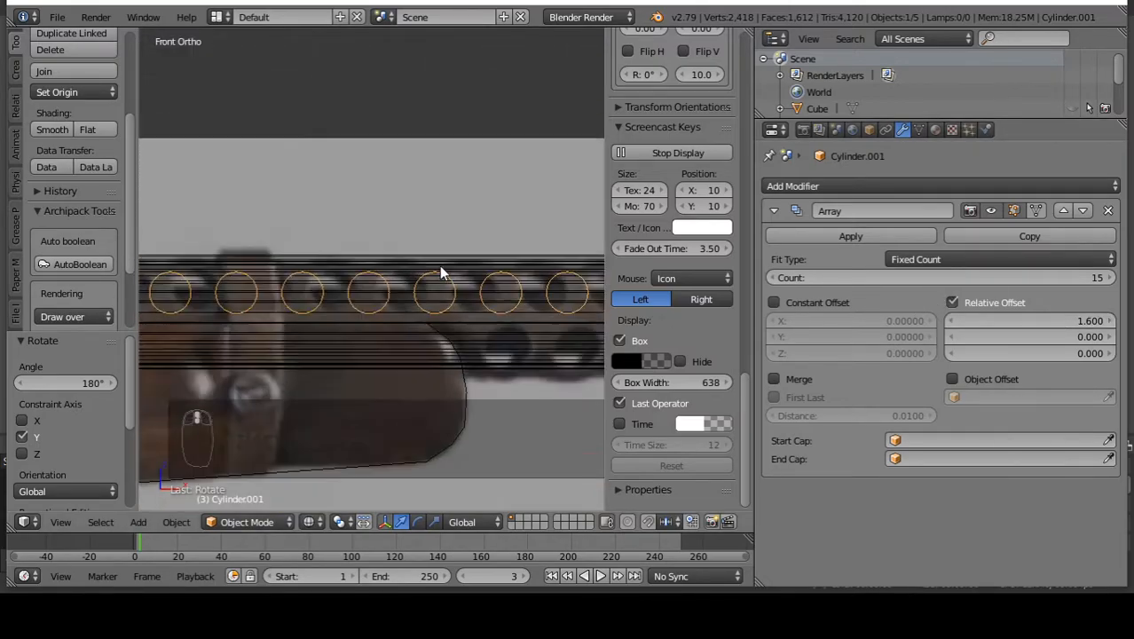
scroll(485, 307, "up", 4)
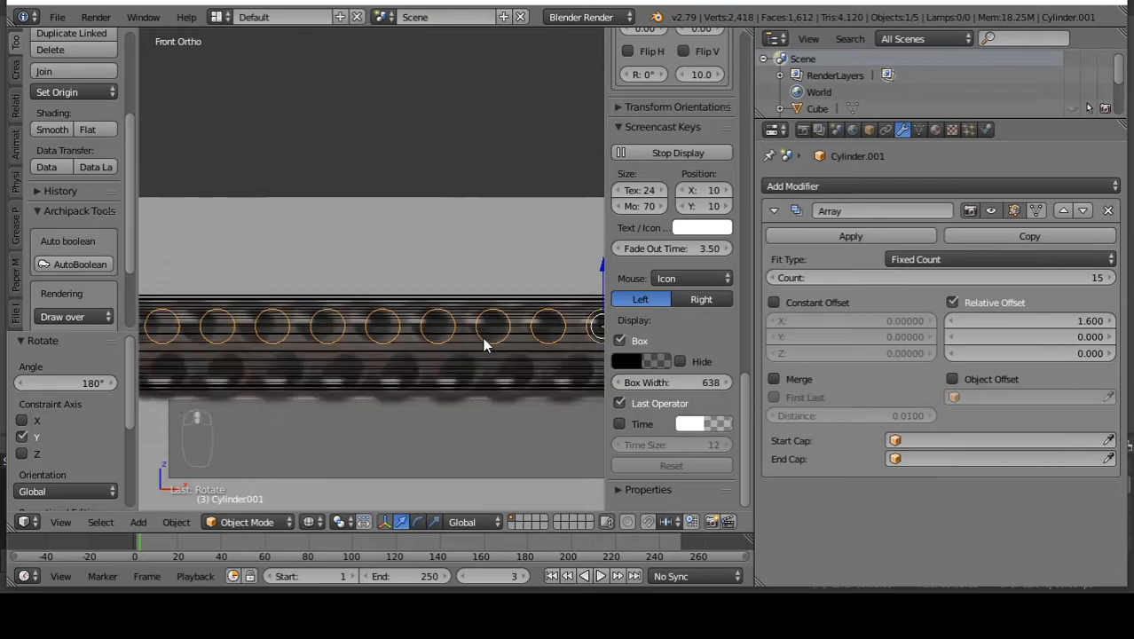
scroll(486, 342, "down", 3)
left_click(1012, 320)
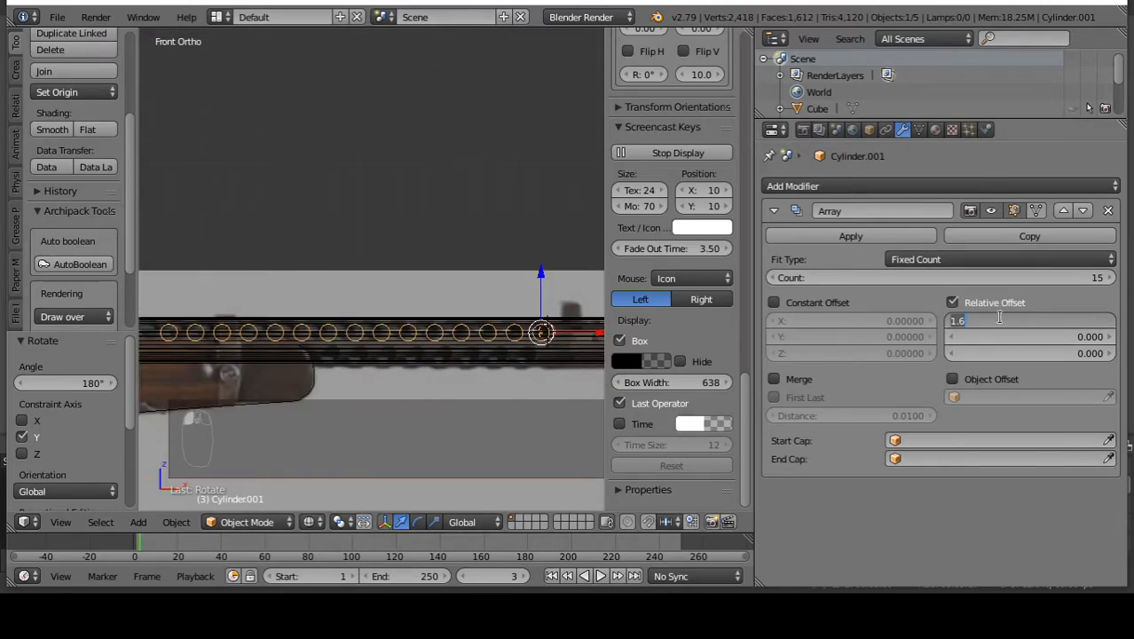
key("BackSpace")
type("7")
key("Return")
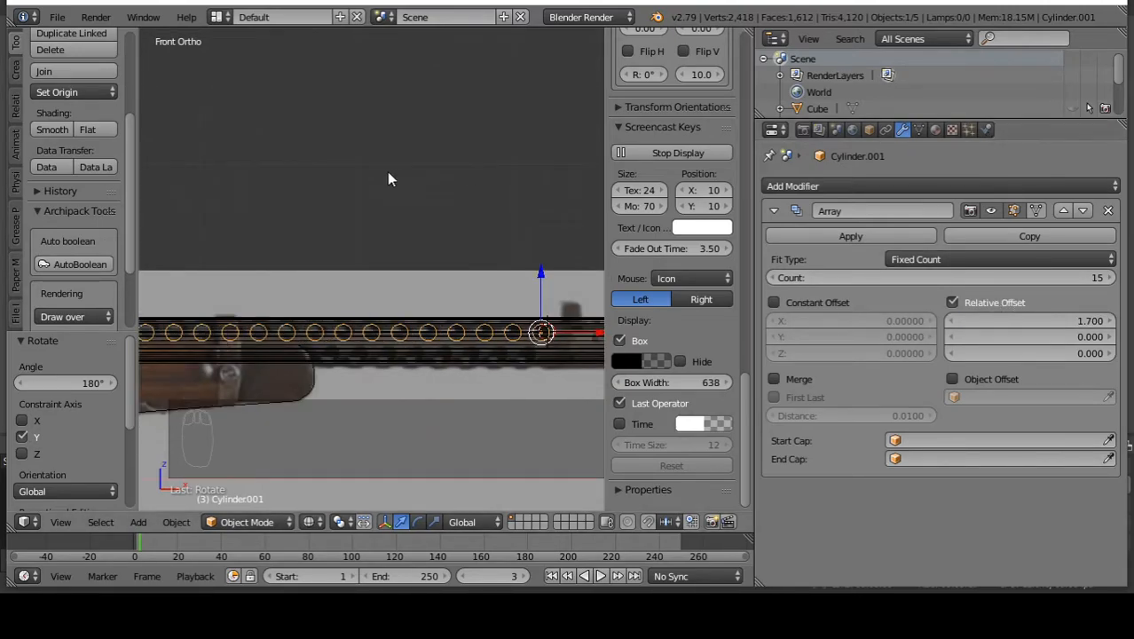
Fine-tune the array's relative X offset to 1.680 to align the receiver-end copies with the reference holes.
scroll(328, 293, "down", 2)
scroll(328, 293, "up", 4)
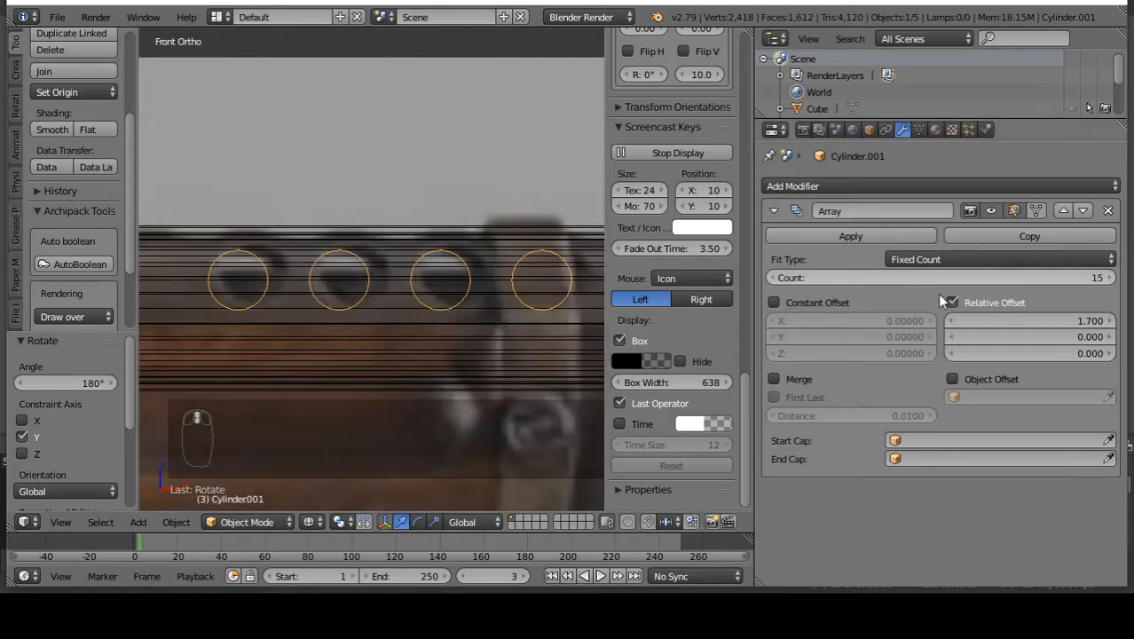
left_click(975, 320)
left_click(974, 316)
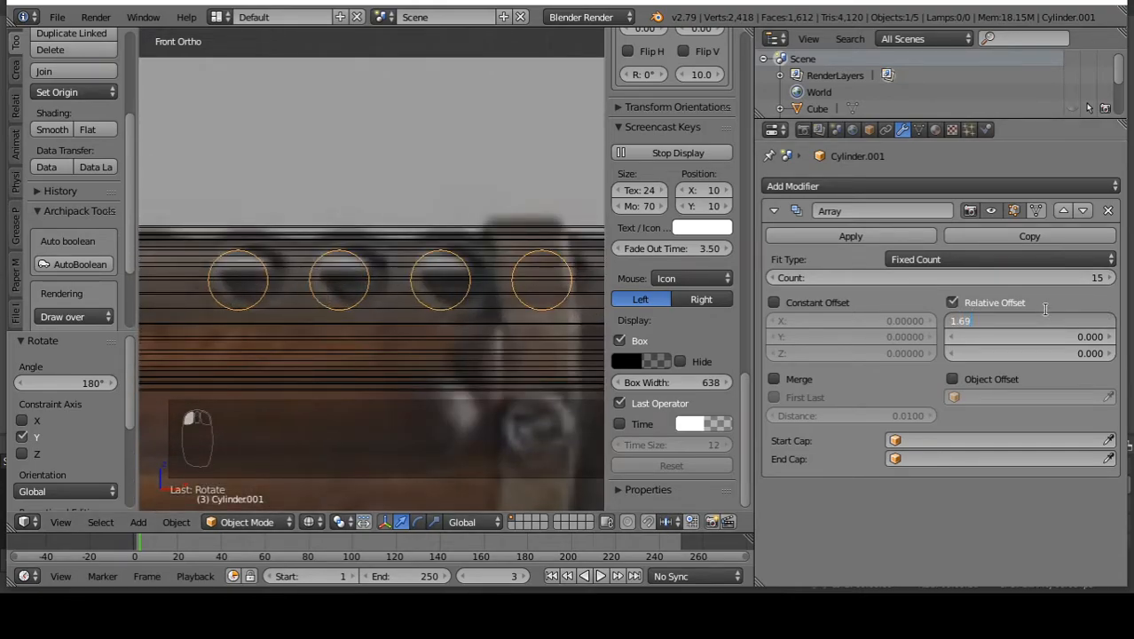
type("69")
key("BackSpace")
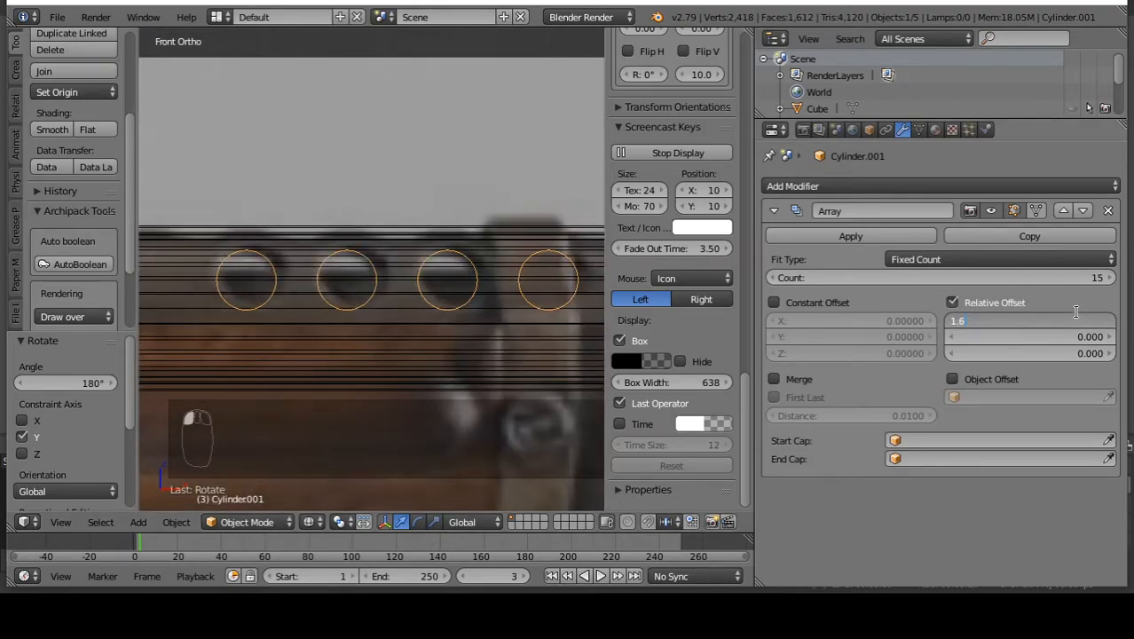
type("80")
key("Return")
Examine how the arrayed cylinders line up with the reference's upper-row holes from the receiver end to the muzzle.
scroll(150, 115, "down", 4)
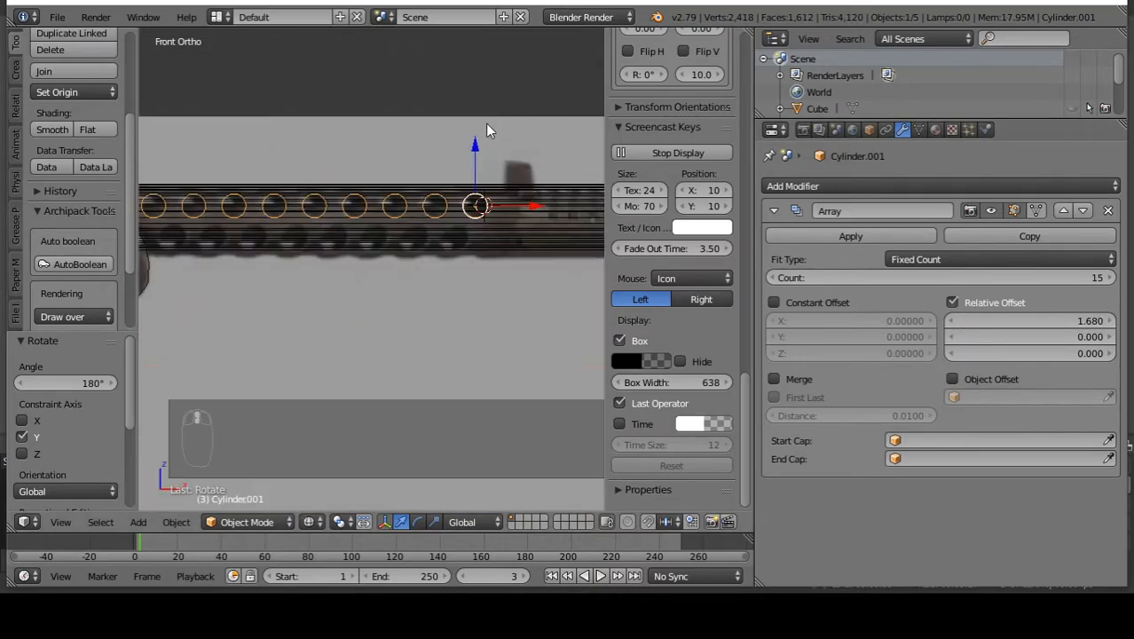
scroll(355, 214, "up", 5)
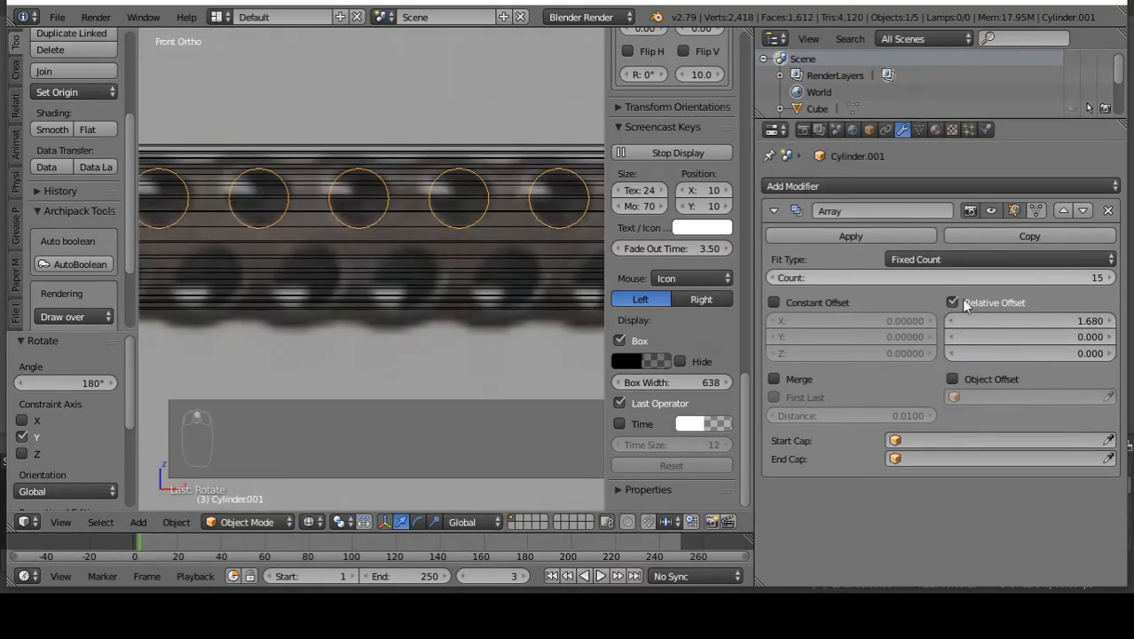
scroll(482, 230, "down", 6)
scroll(197, 218, "up", 6)
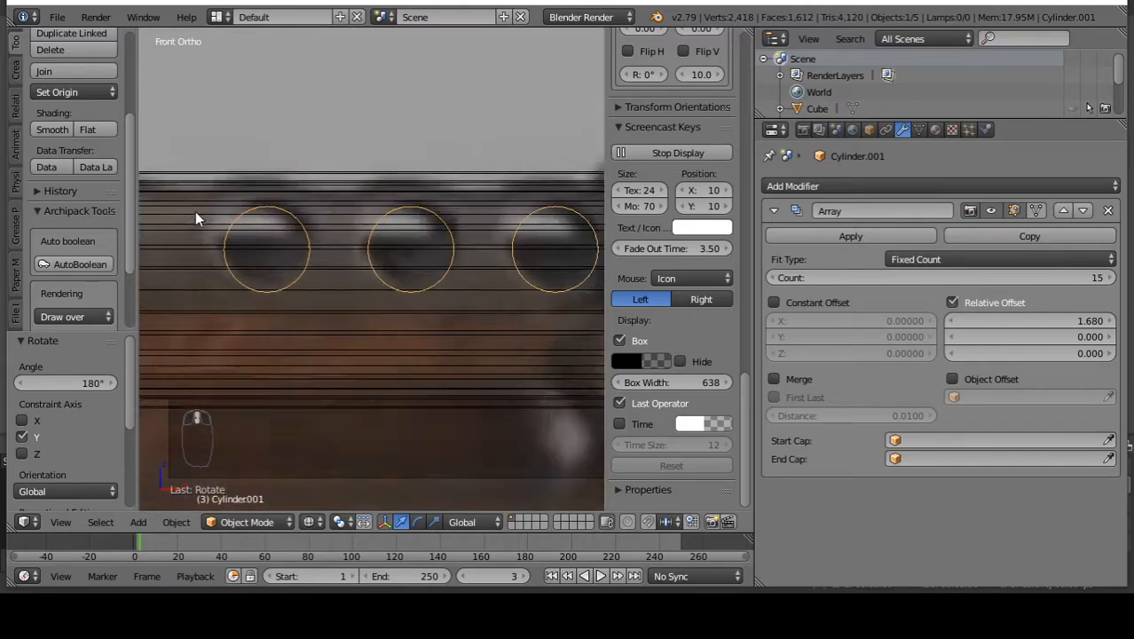
scroll(243, 193, "down", 6)
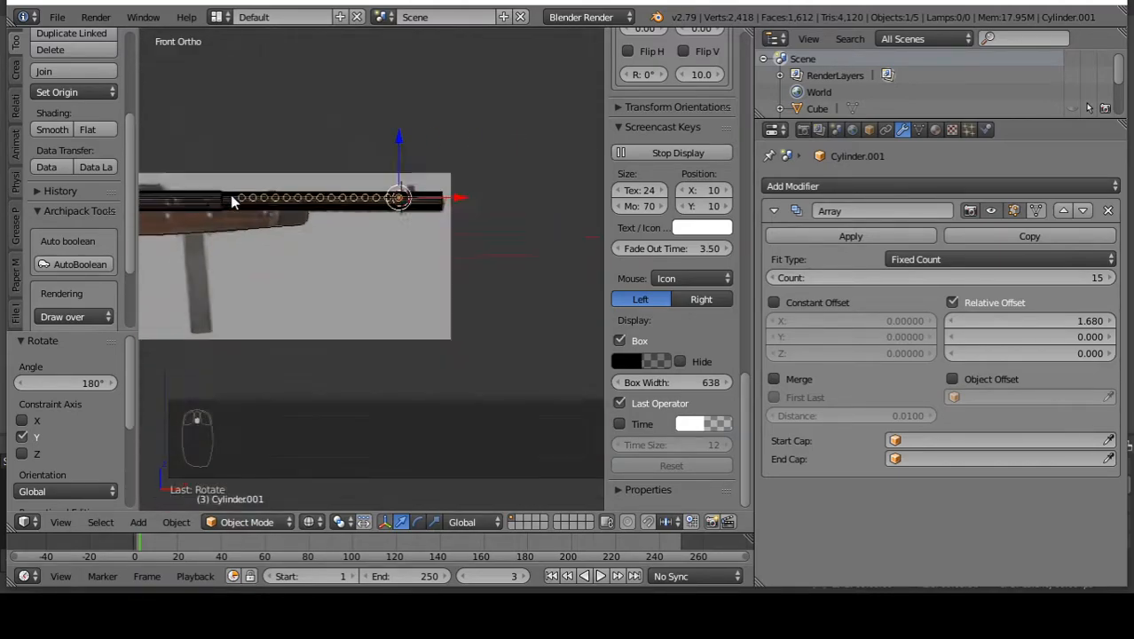
scroll(303, 210, "up", 2)
scroll(412, 193, "up", 2)
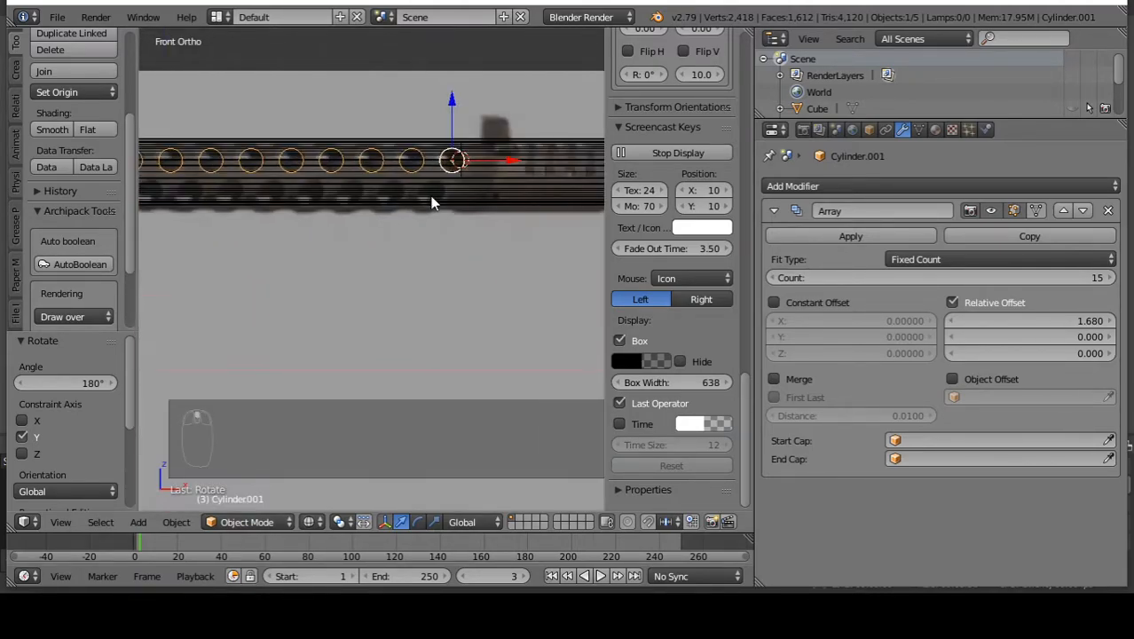
scroll(402, 174, "up", 4)
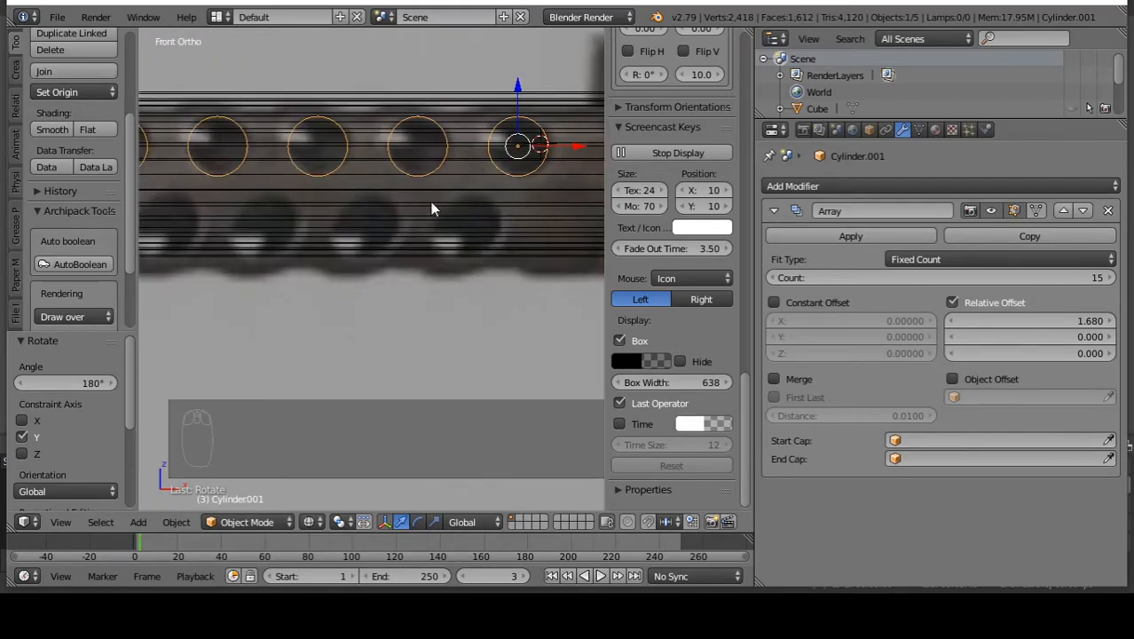
scroll(433, 213, "down", 4)
scroll(480, 200, "up", 4)
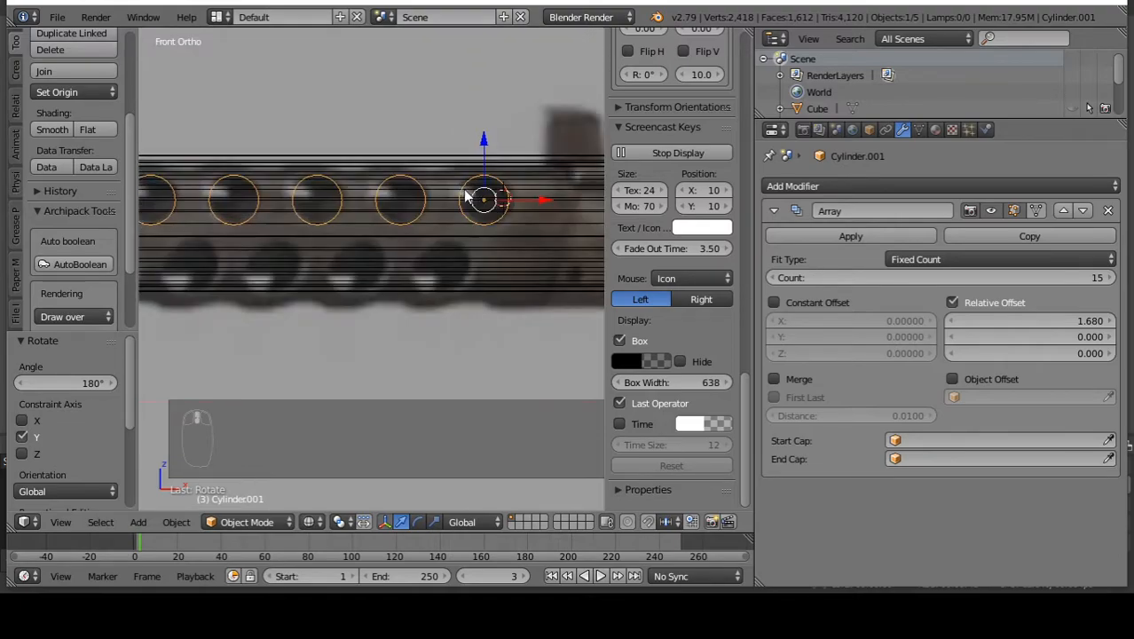
scroll(480, 204, "down", 2)
scroll(480, 204, "down", 2)
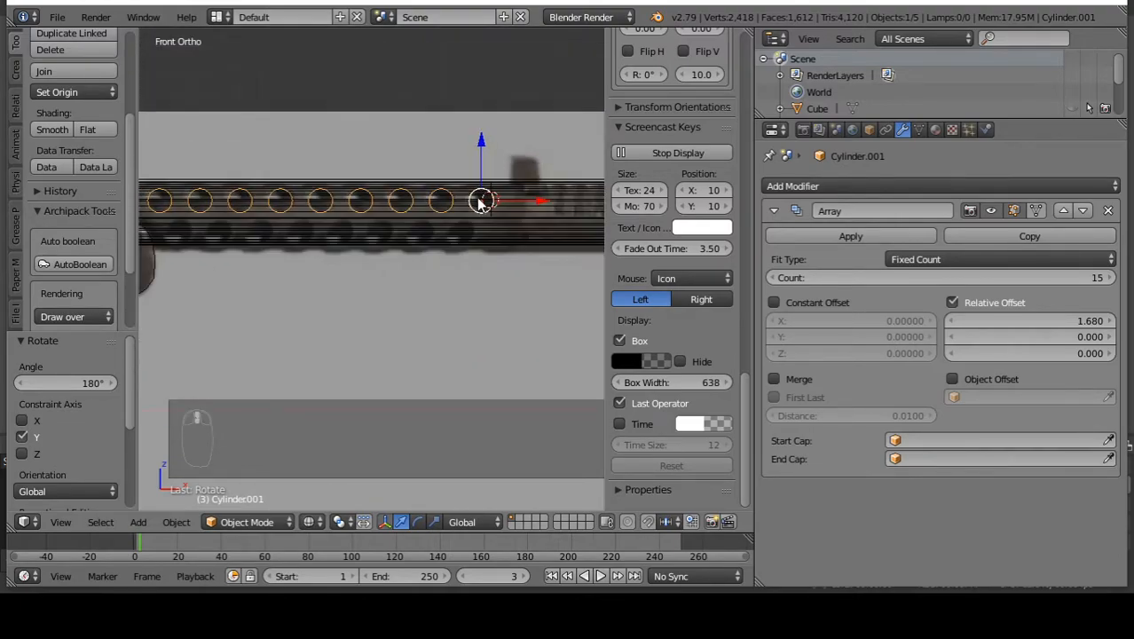
Compare the cylinder row on the shroud in solid and wireframe display, from an angle and from the front.
key("z")
mouse_move(400, 182)
middle_mouse_down()
mouse_move(419, 215)
mouse_move(384, 239)
mouse_move(411, 213)
mouse_move(369, 222)
mouse_move(489, 268)
mouse_move(484, 217)
mouse_move(422, 184)
mouse_move(438, 163)
middle_mouse_up()
key("z")
key("z")
key("KP_1")
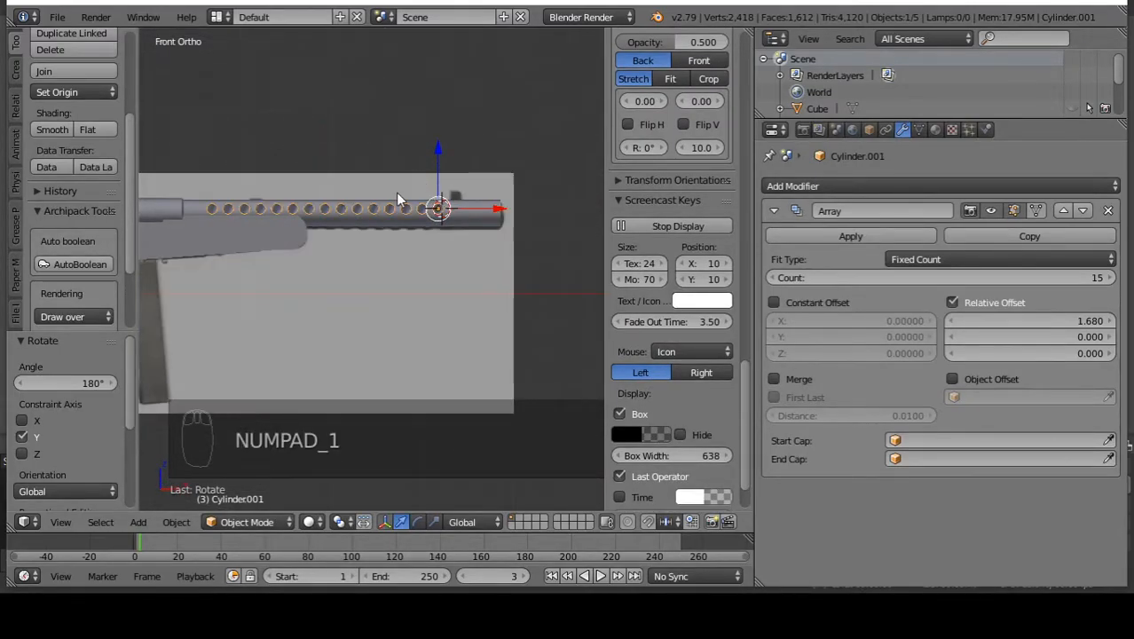
scroll(372, 210, "up", 3)
scroll(484, 236, "up", 2)
key("z")
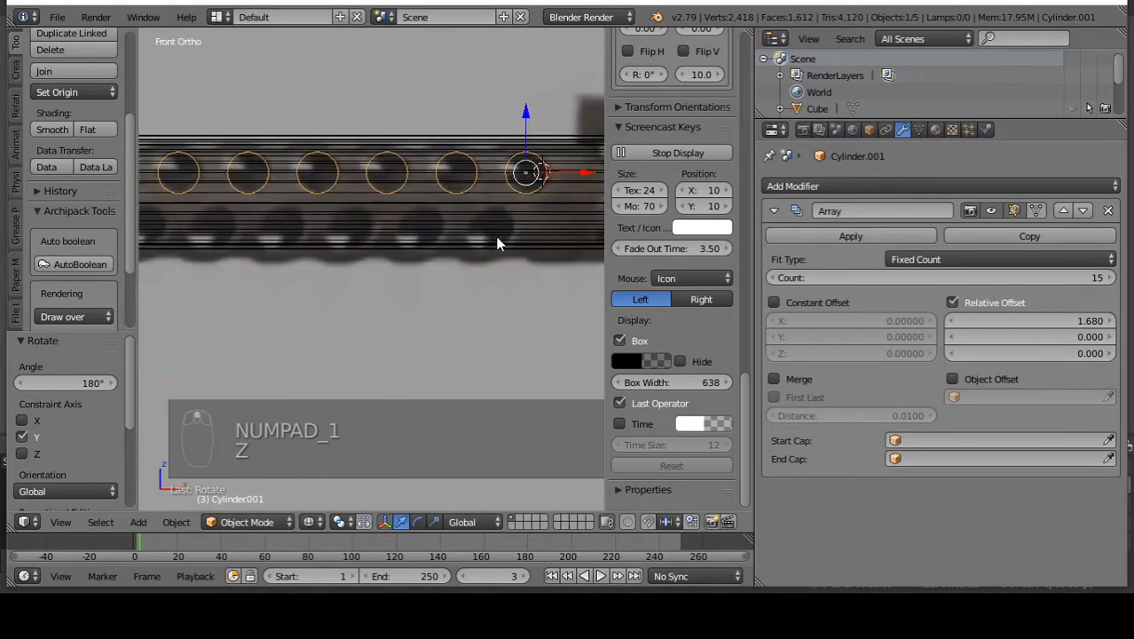
key("z")
key("z")
key("z")
key("z")
scroll(526, 134, "up", 2)
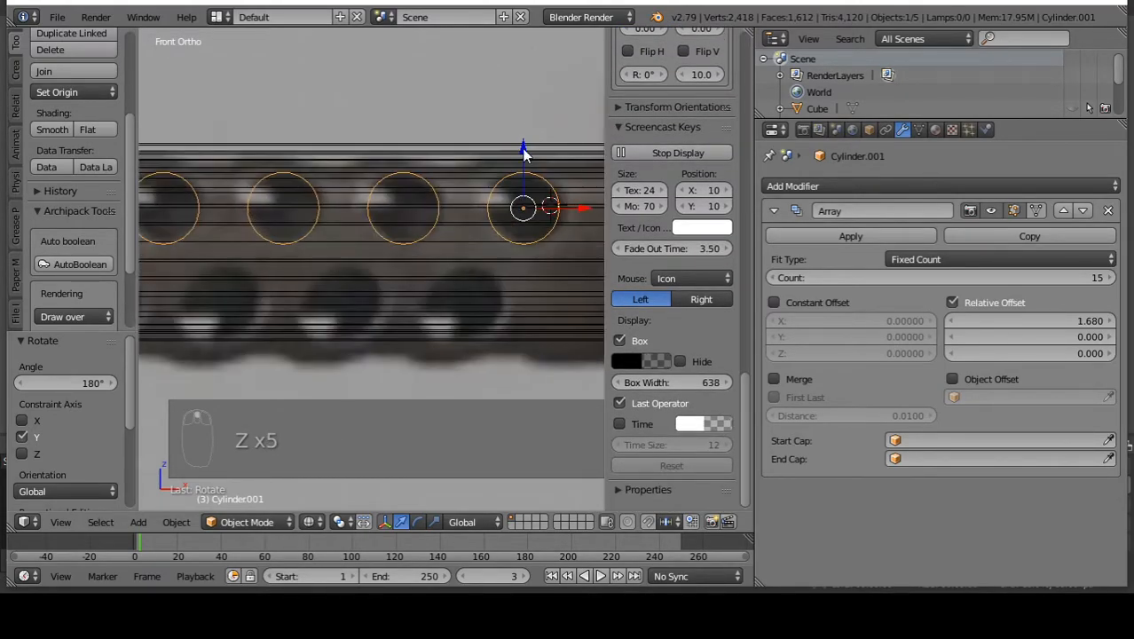
Move the arrayed cylinders up about 0.002 along Z and compare the row in solid and wireframe display.
key("z")
mouse_move(528, 170)
left_mouse_down()
mouse_move(539, 159)
mouse_move(523, 153)
left_mouse_up()
key("z")
key("z")
scroll(497, 144, "down", 6)
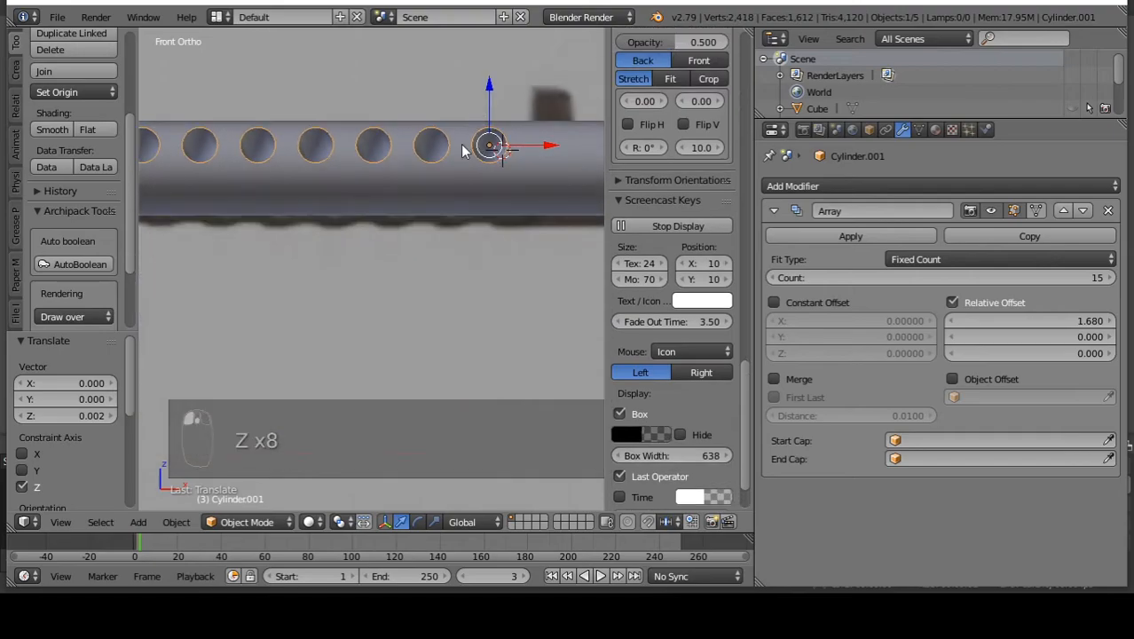
key("z")
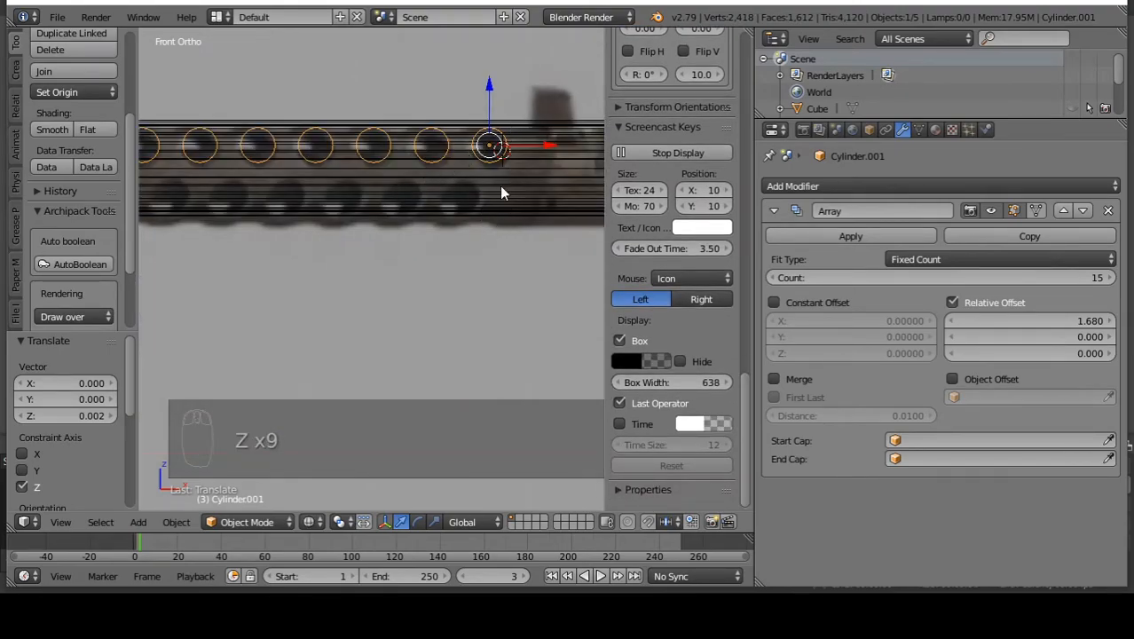
Examine the raised cylinder row against the full weapon reference, from the muzzle back to the receiver.
scroll(472, 190, "down", 6)
scroll(488, 181, "up", 6)
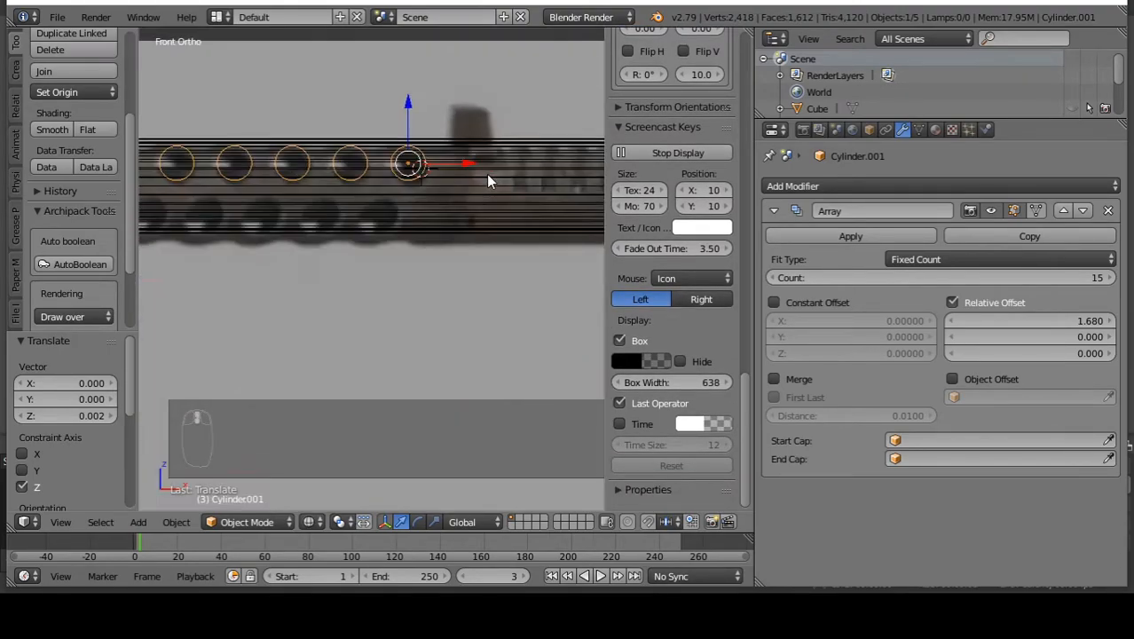
scroll(470, 204, "down", 6)
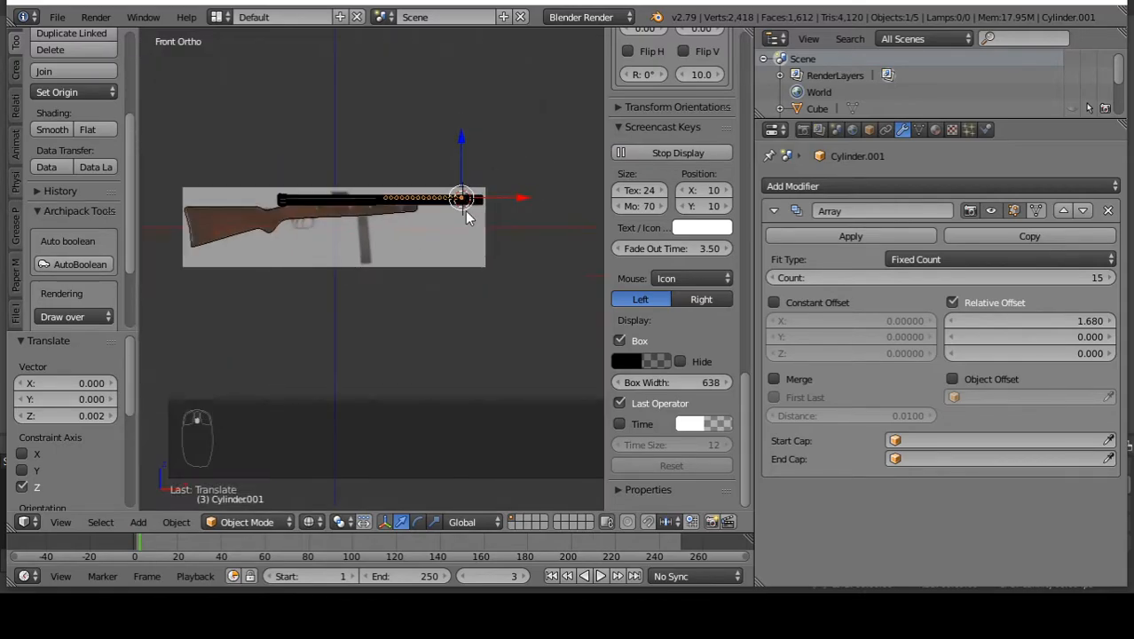
scroll(383, 212, "up", 6)
scroll(448, 206, "down", 6)
scroll(431, 217, "up", 6)
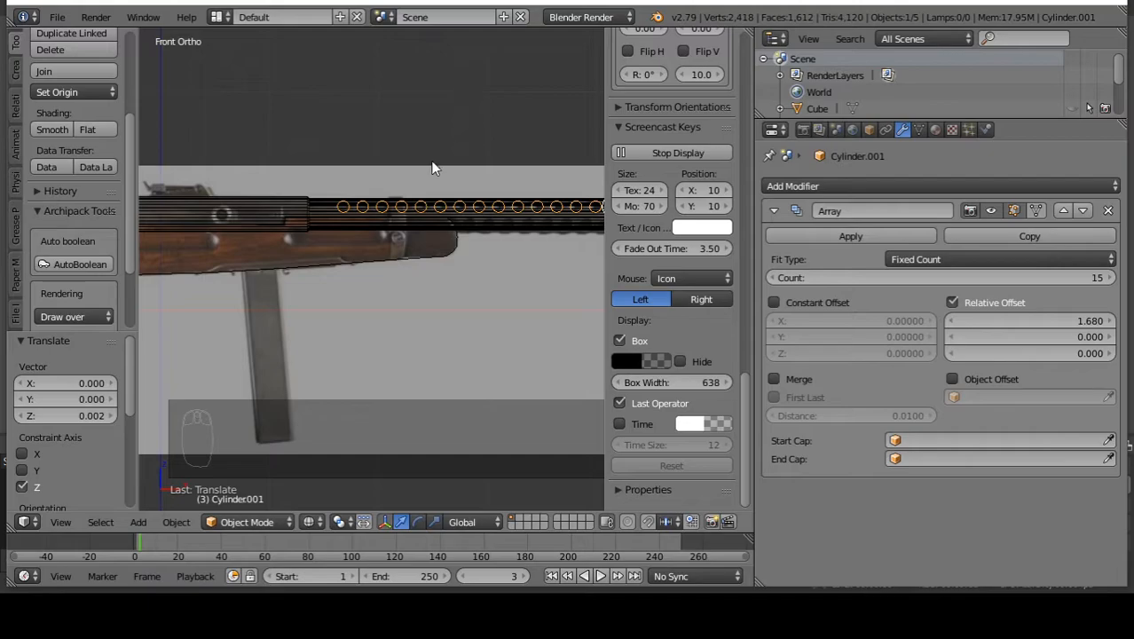
scroll(355, 181, "down", 2)
scroll(355, 180, "up", 2)
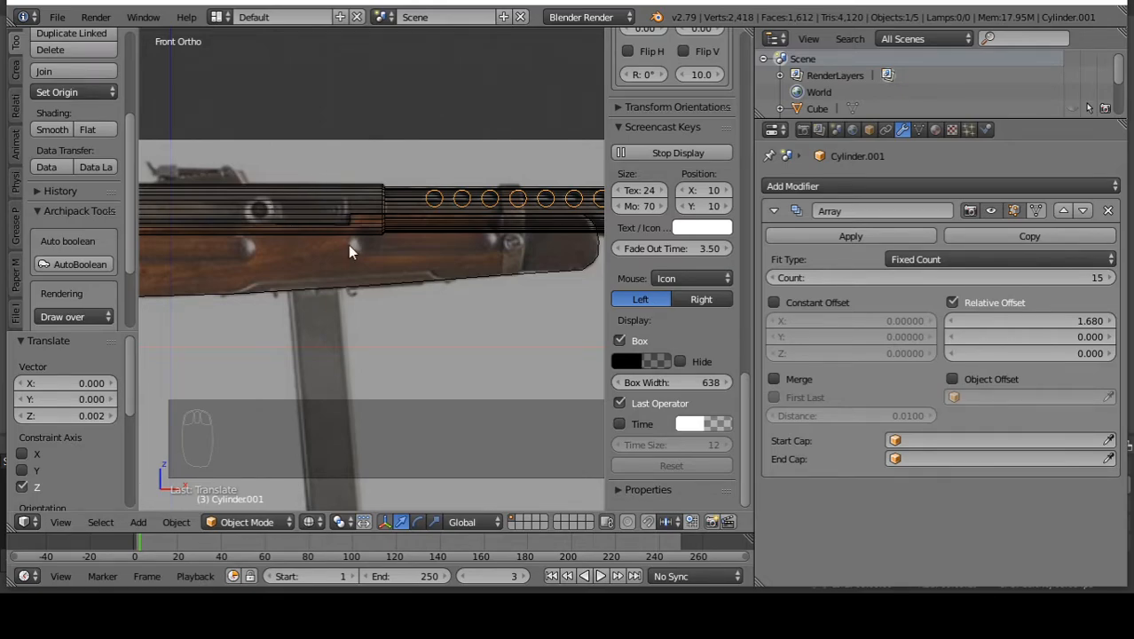
Examine how the raised cylinder row matches the reference's upper-row holes along the whole shroud.
scroll(339, 227, "down", 5)
scroll(467, 171, "up", 5)
scroll(495, 178, "down", 5)
scroll(495, 200, "up", 7)
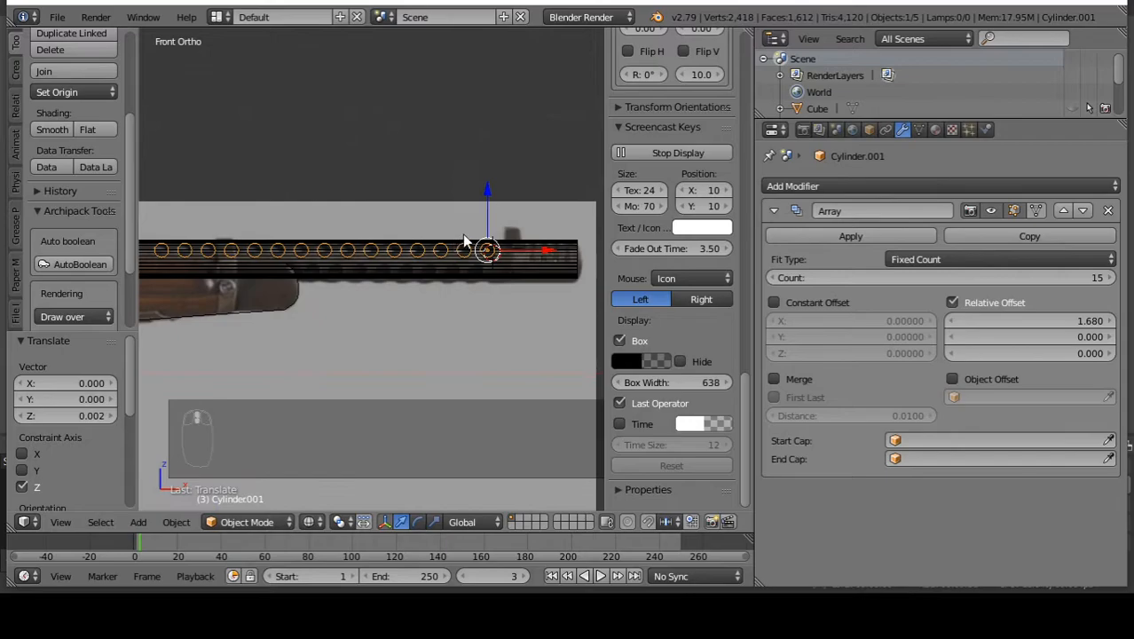
scroll(496, 200, "down", 5)
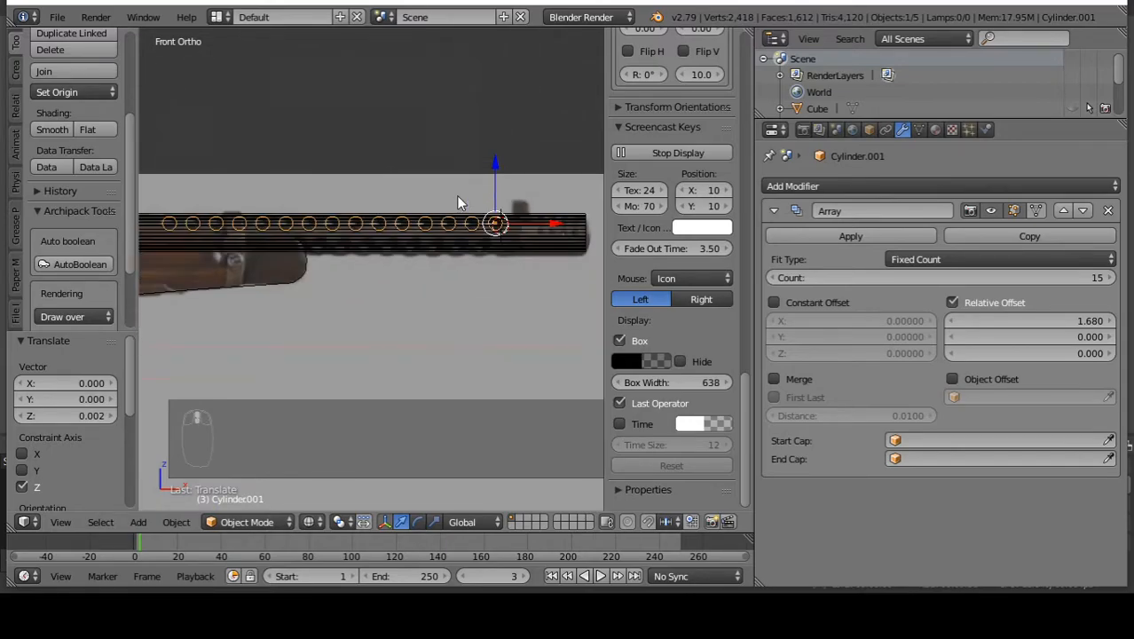
scroll(349, 229, "up", 4)
scroll(313, 213, "up", 8)
scroll(324, 207, "down", 4)
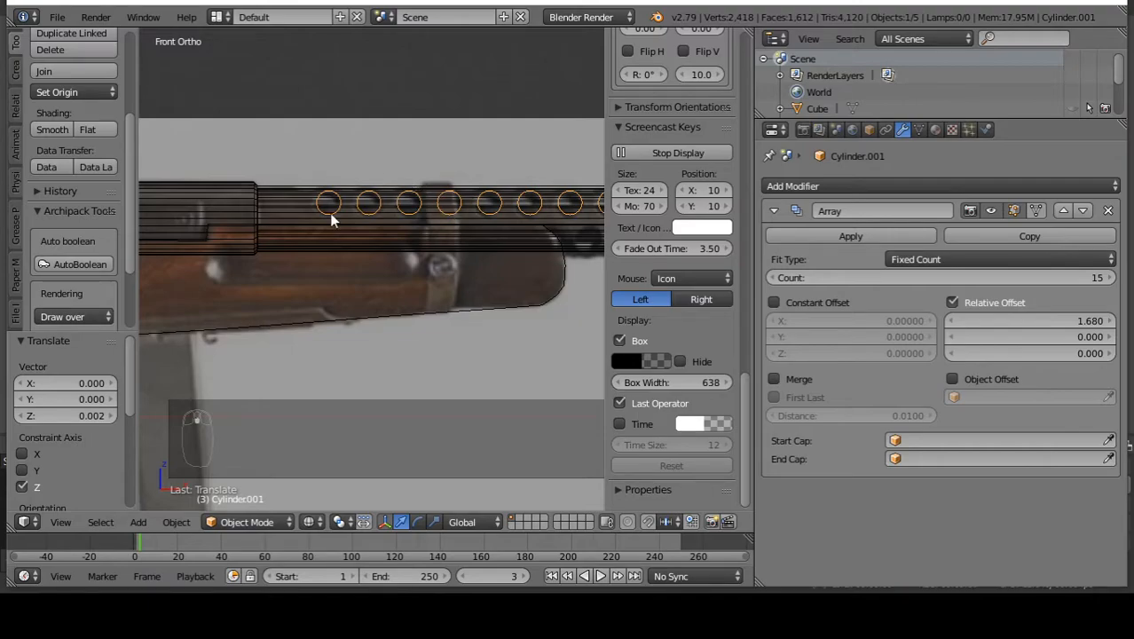
scroll(200, 242, "down", 4)
scroll(532, 225, "up", 8)
scroll(520, 218, "down", 5)
scroll(425, 229, "up", 4)
Apply the cylinder row's Array modifier and add another Array modifier with a relative X offset of 0.
left_click(847, 235)
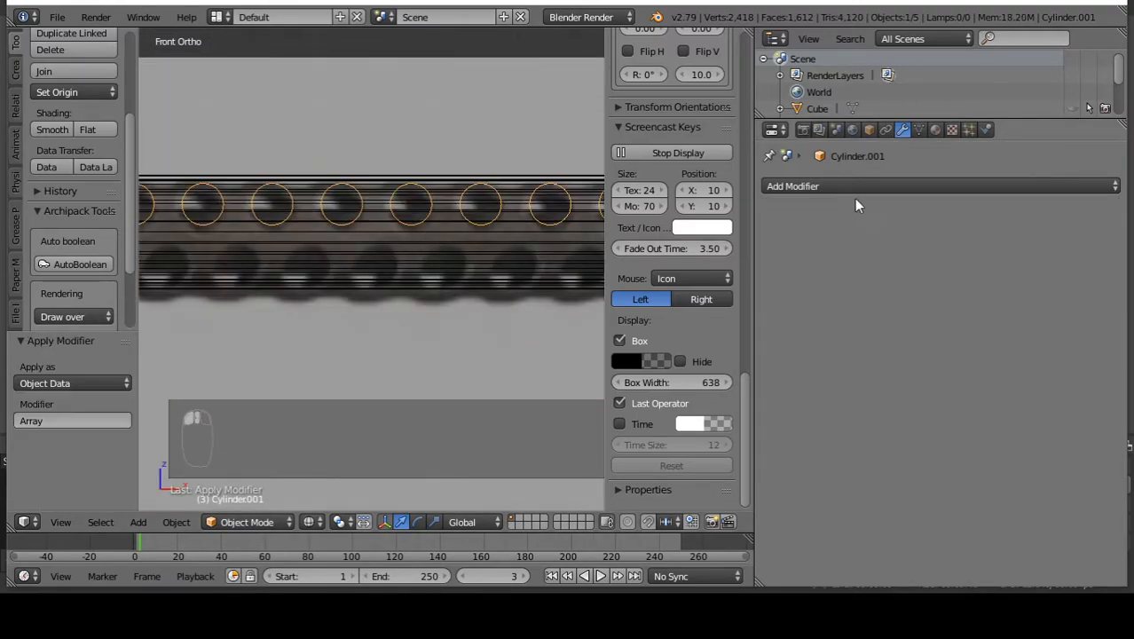
left_click(879, 188)
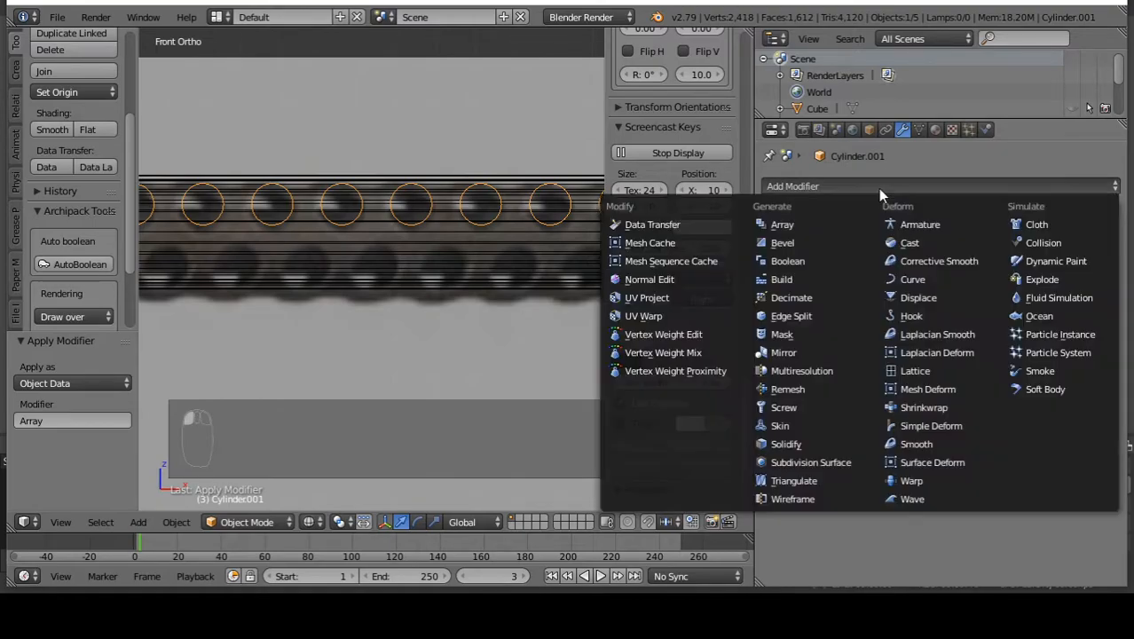
left_click(835, 223)
left_click(1032, 320)
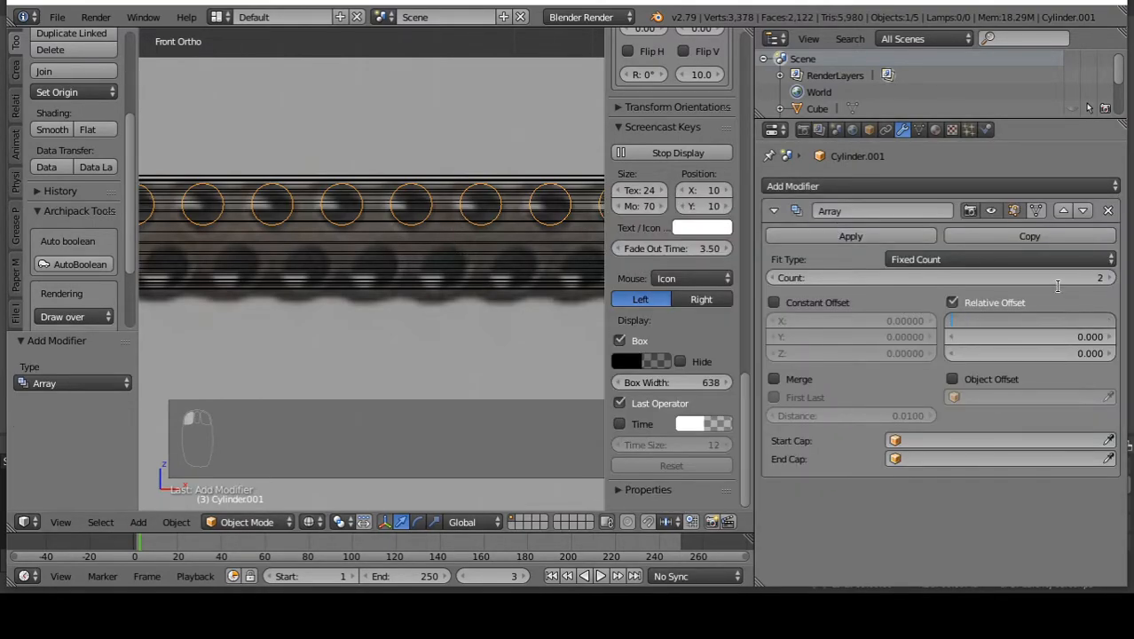
type("0")
key("Return")
Set the new array's relative Y offset to 1.3 to place a second row of cylinders below the first.
left_click(1008, 338)
type("1")
key("Return")
scroll(437, 226, "down", 5)
scroll(475, 246, "up", 6)
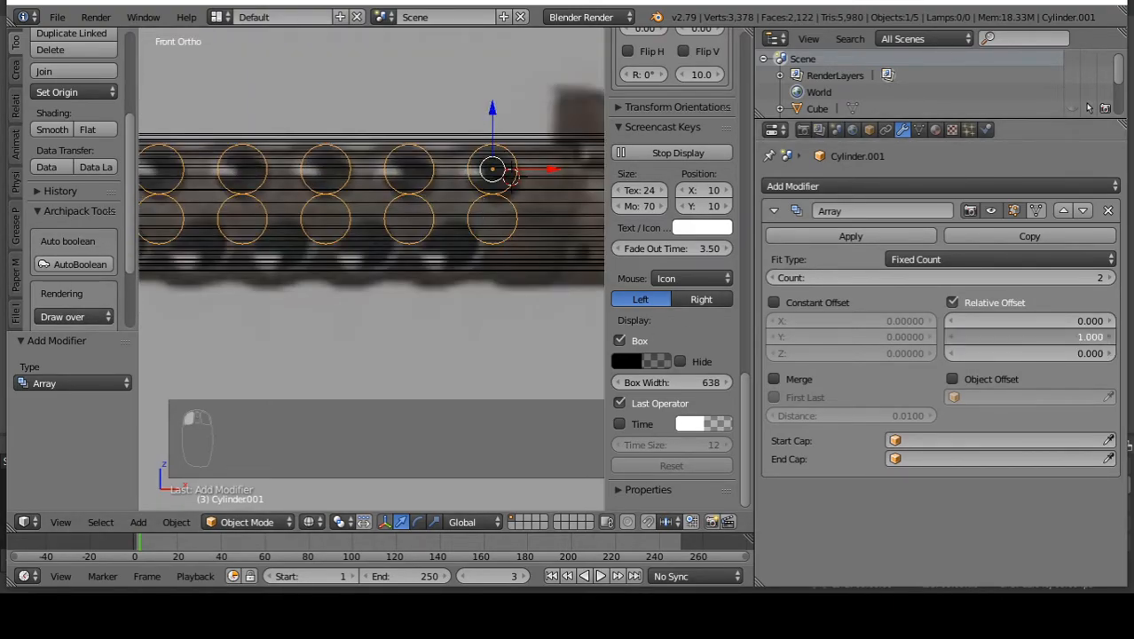
left_click(1054, 333)
type("1.3")
key("Tab")
key("Return")
key("z")
key("z")
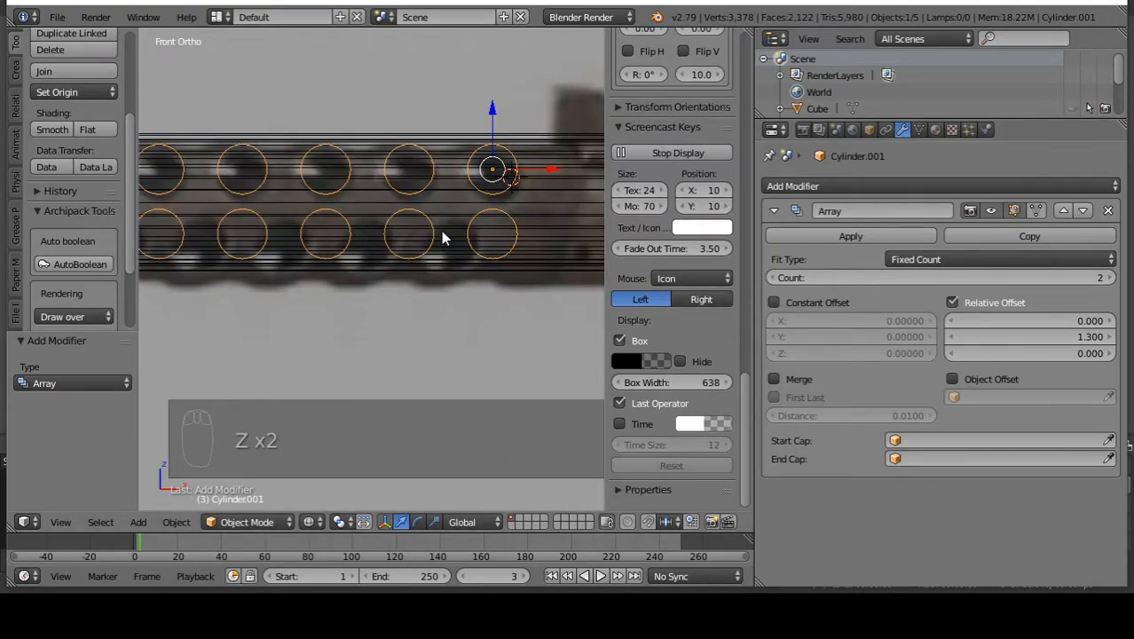
Try a relative Z offset of 0.2 on the array and undo it.
scroll(443, 239, "up", 5)
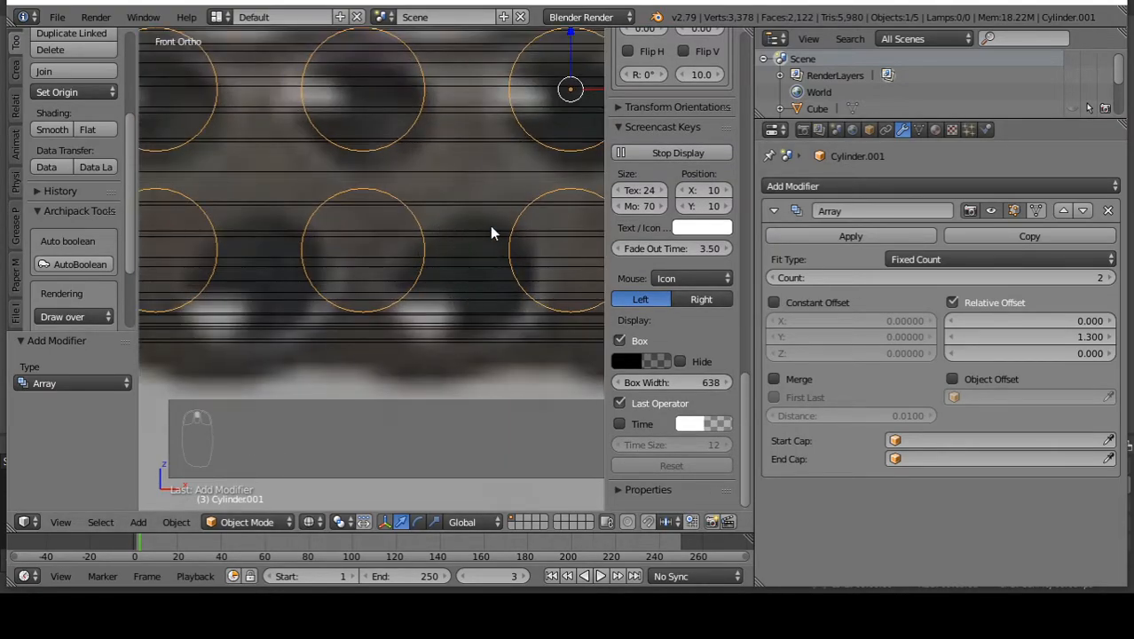
left_click_drag(1011, 352, 1034, 352)
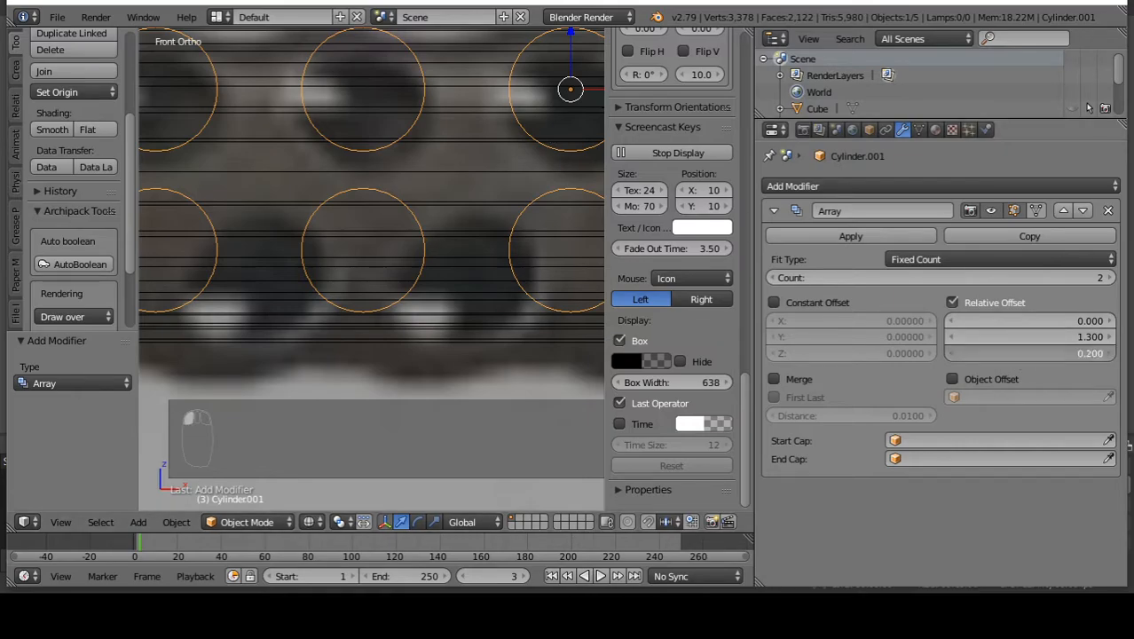
key("ctrl+z")
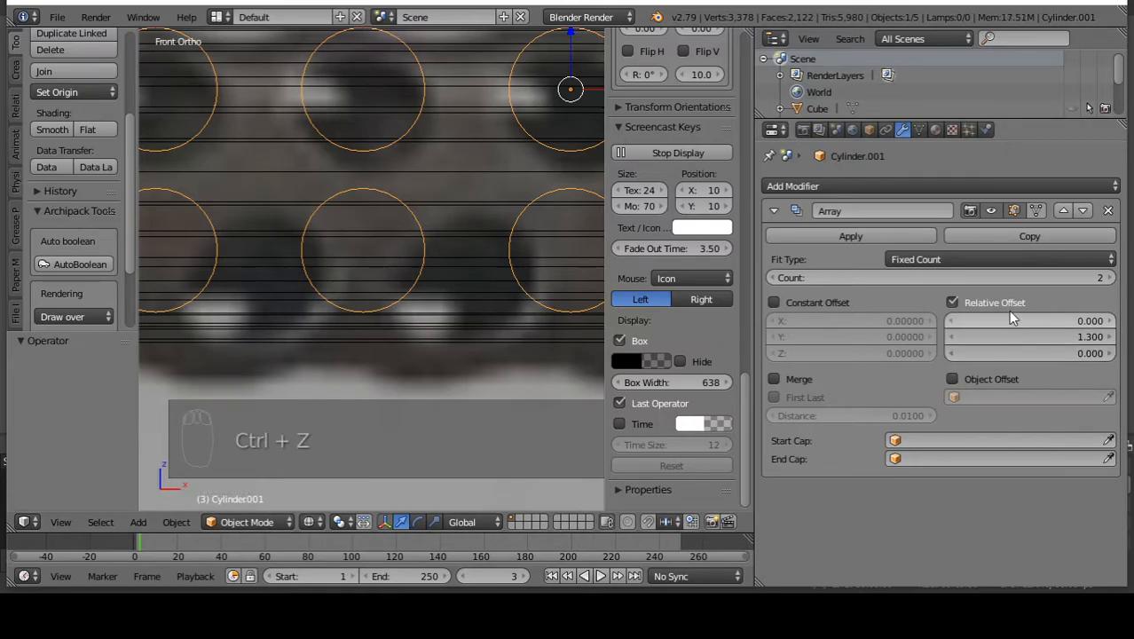
Try a relative X offset of 0.5 on the array and reset it to 0.
mouse_move(1030, 321)
left_mouse_down()
mouse_move(1064, 320)
mouse_move(1037, 320)
left_mouse_up()
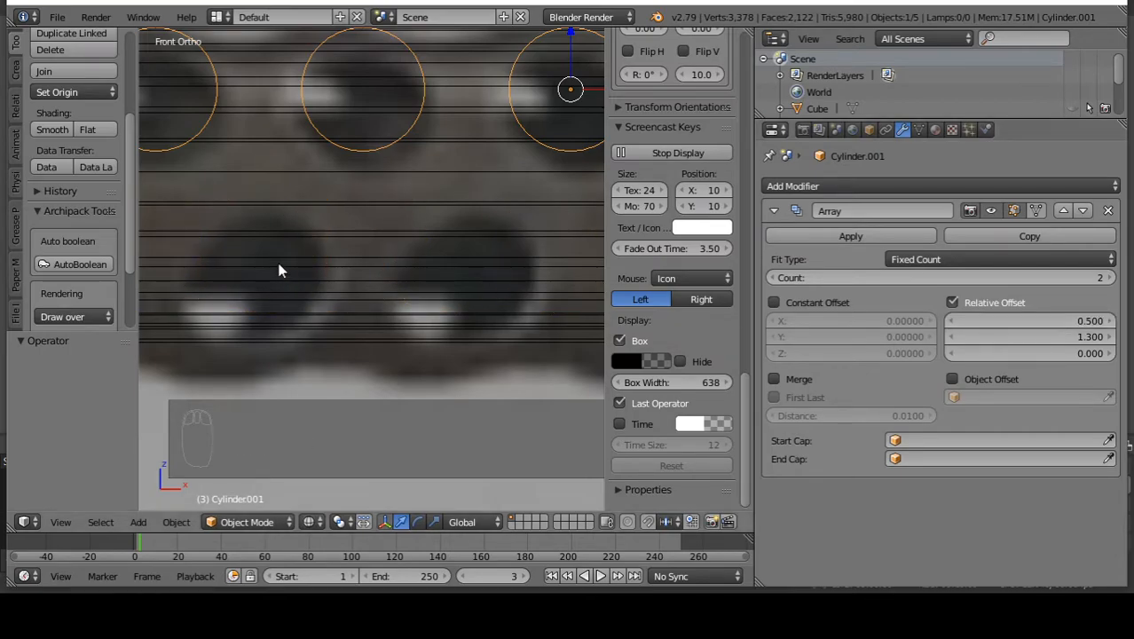
scroll(380, 262, "down", 12)
left_click(1110, 320)
left_click(1110, 320)
left_click(1110, 320)
left_click_drag(970, 321, 951, 325)
scroll(458, 261, "up", 6)
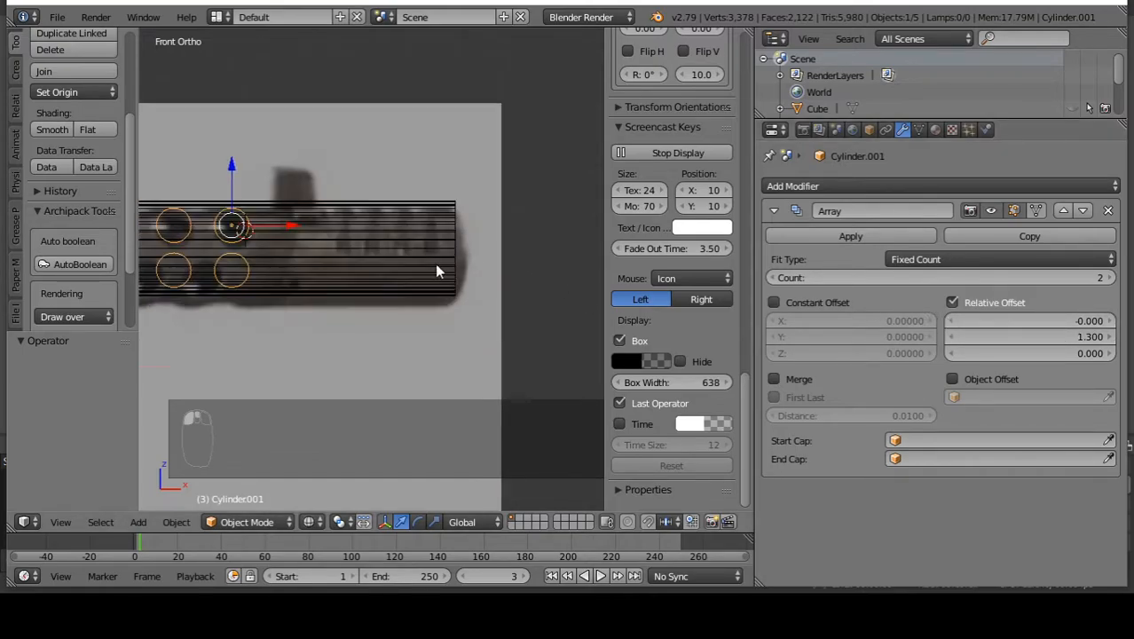
left_click(994, 320)
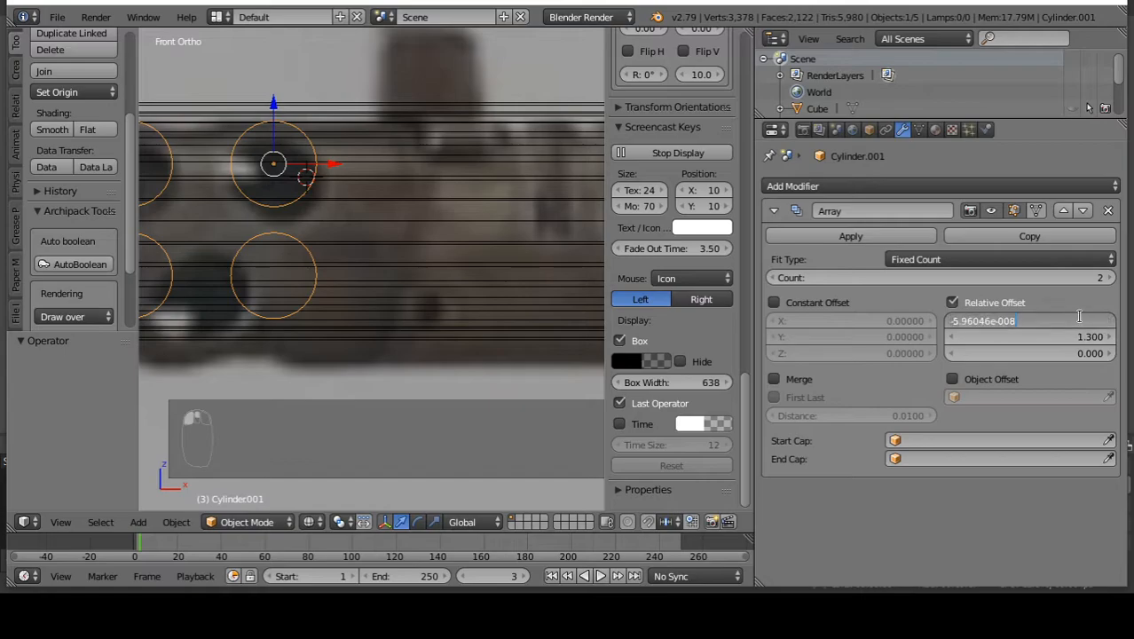
key("BackSpace")
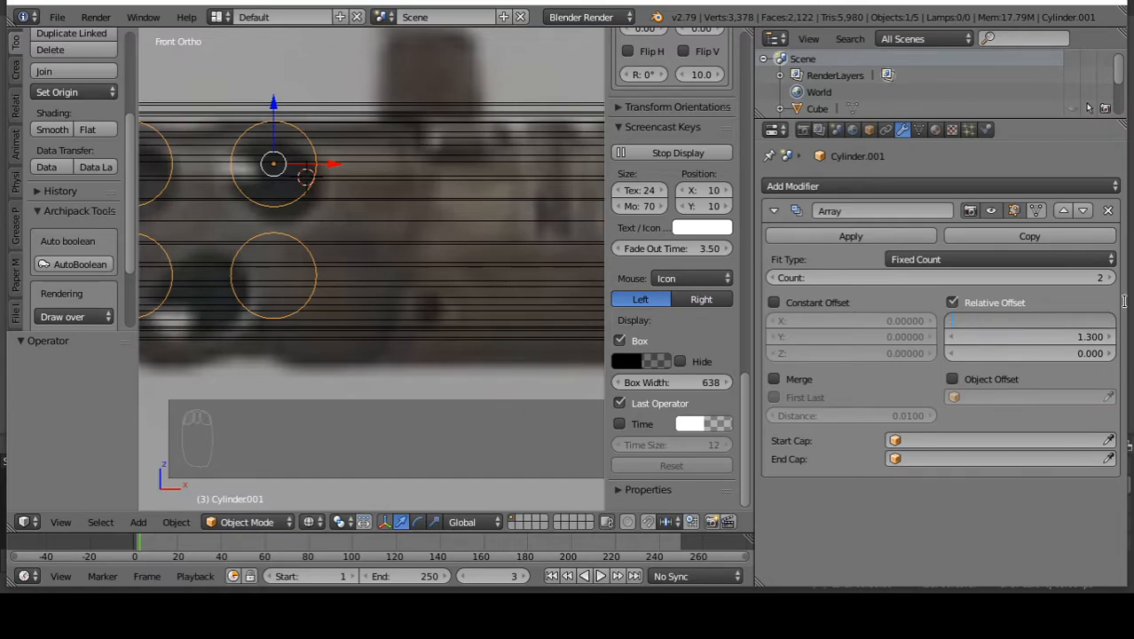
type("0")
key("Return")
Try relative X offsets of 0.1, 0.01, 0.06 and 0.07 to stagger the lower cylinder row.
left_click(990, 320)
type("0.1")
key("Return")
left_click(1015, 320)
type("0.01")
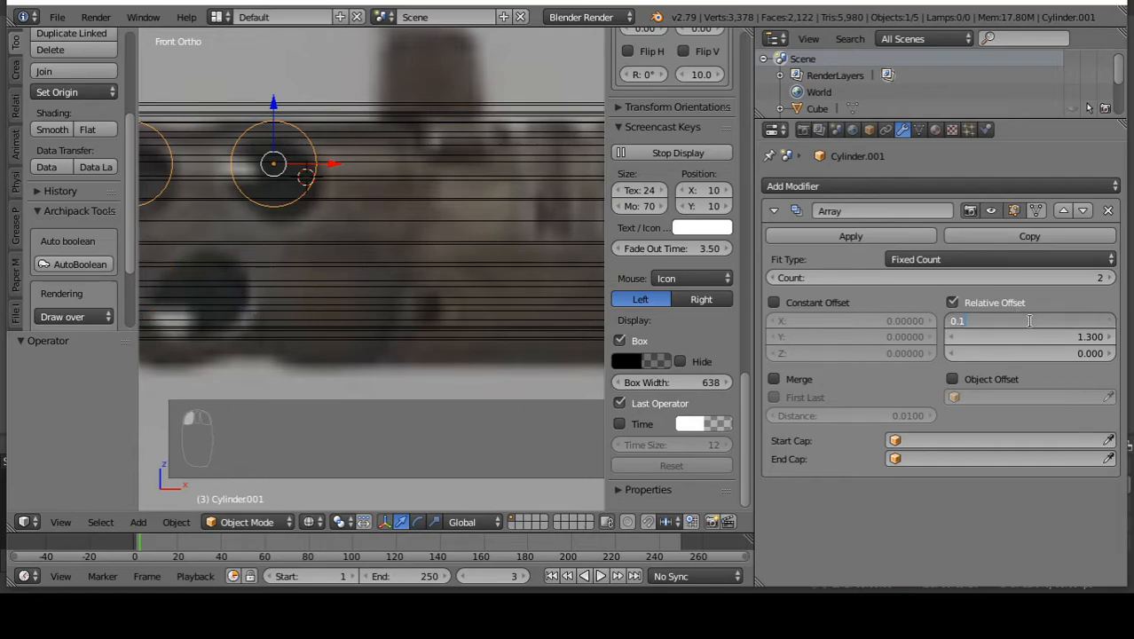
key("Return")
left_click(1015, 320)
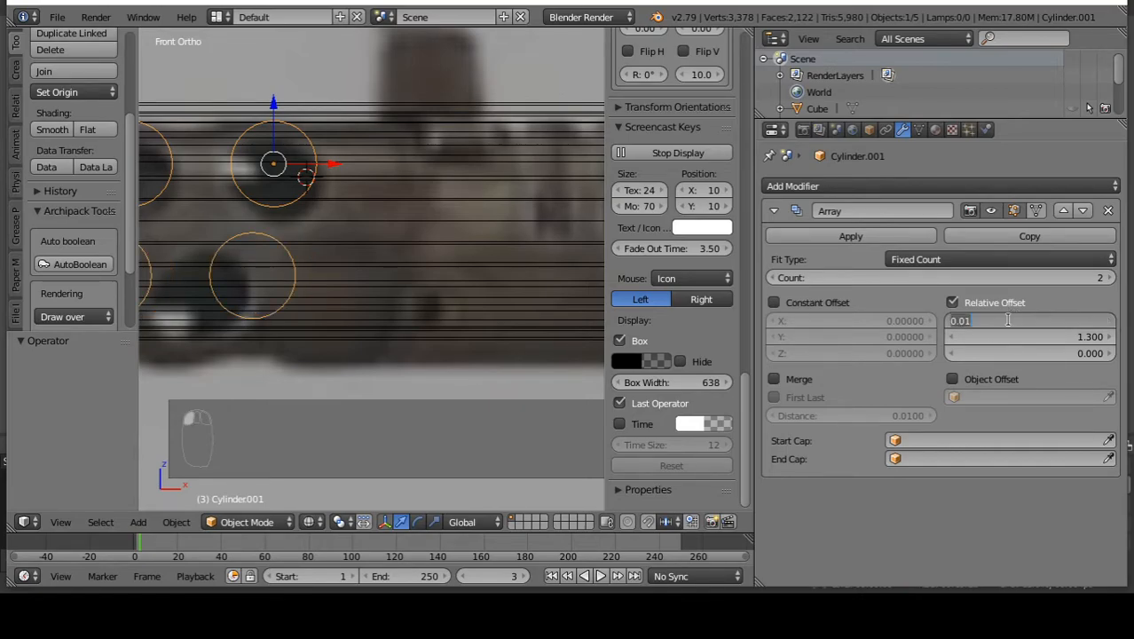
type("0.0")
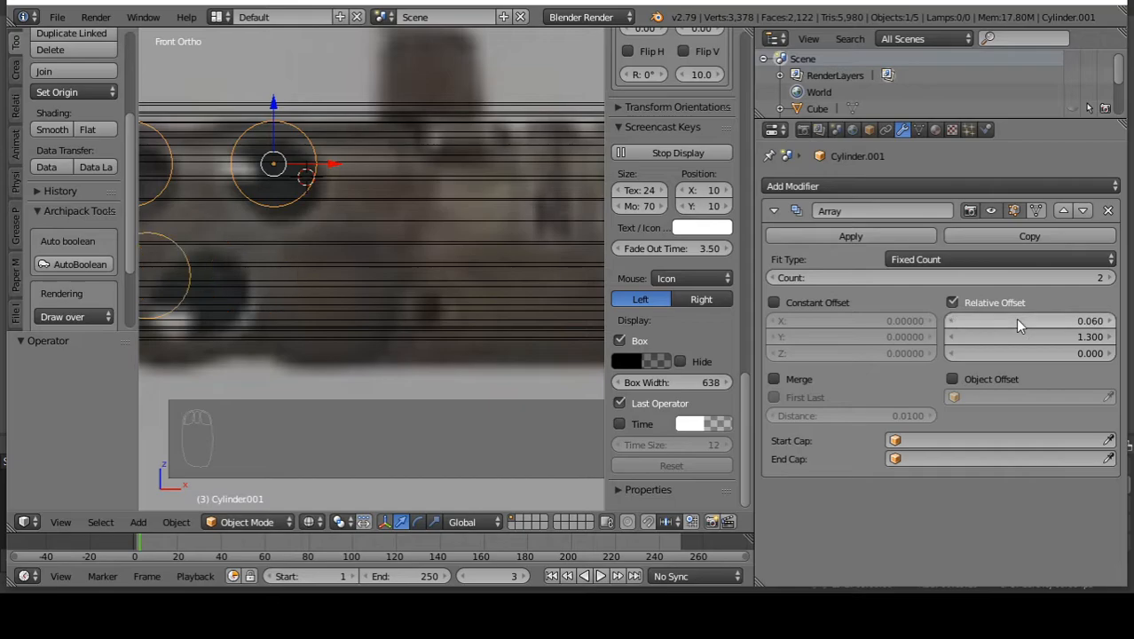
type("67")
key("Return")
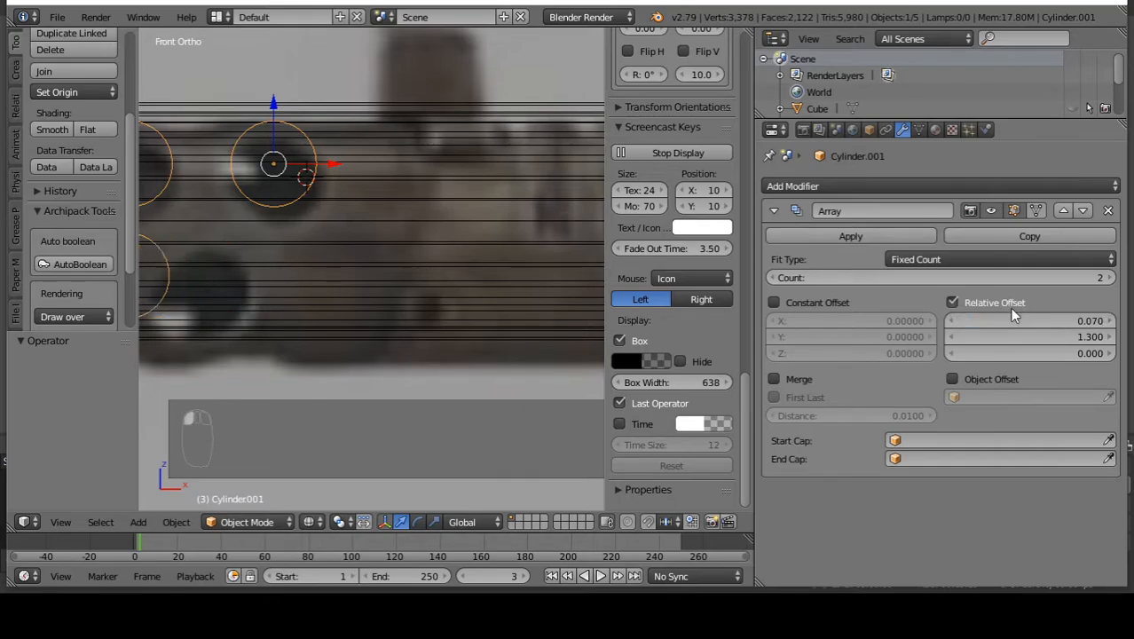
Try relative X offsets of 0.04 and 0.03 to align the lower cylinder row with the reference holes.
left_click(1018, 316)
key("BackSpace")
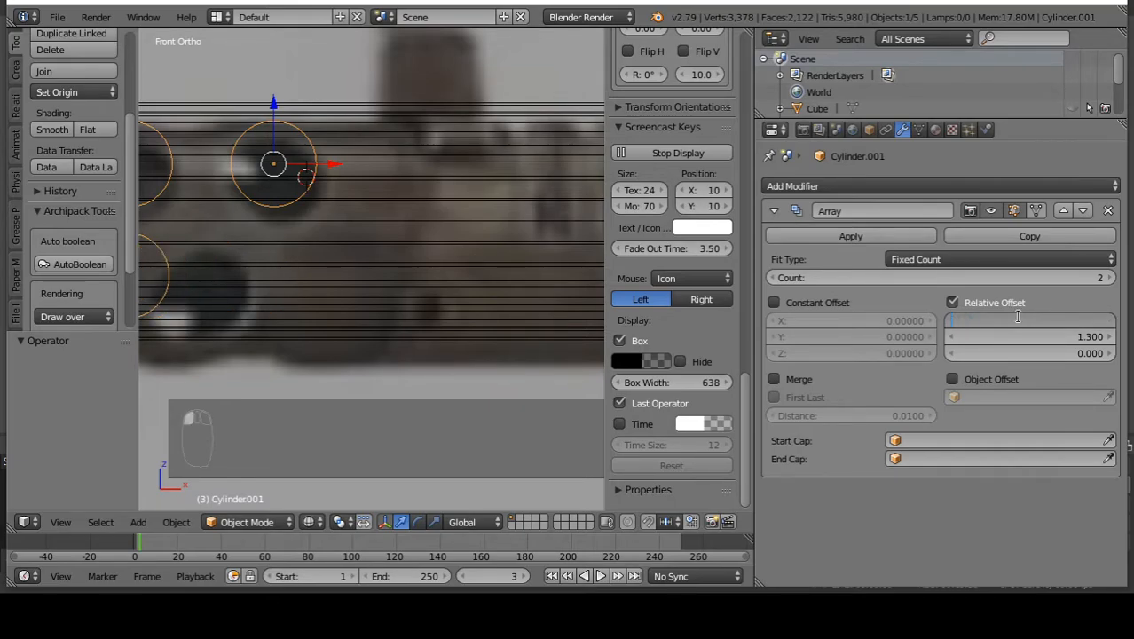
type("0.04")
key("Return")
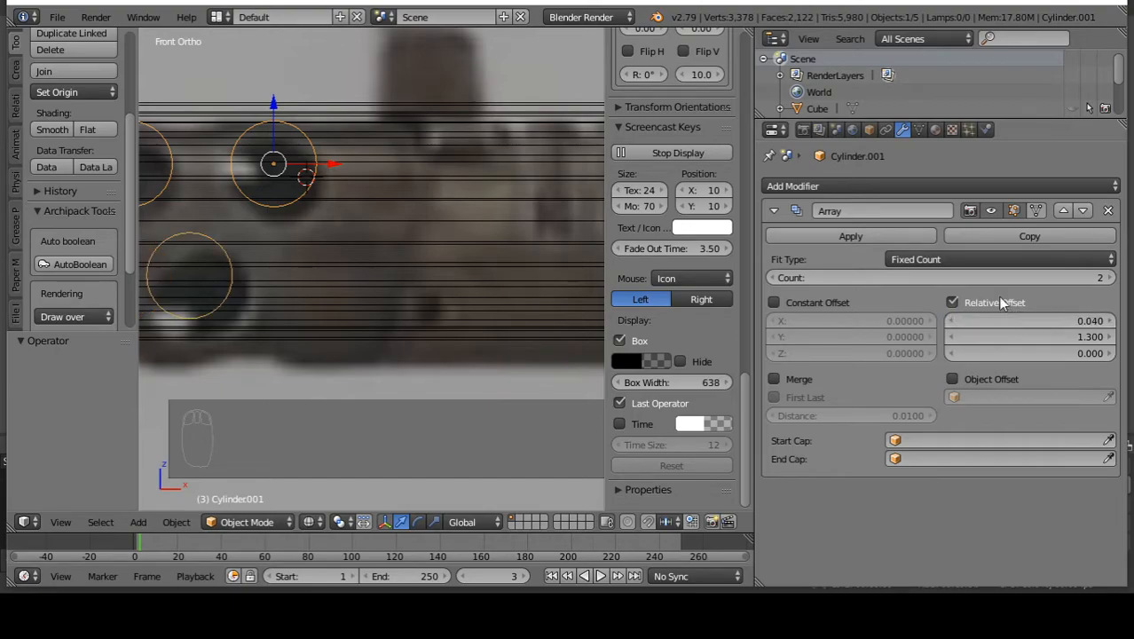
scroll(336, 235, "down", 3)
scroll(191, 274, "up", 1)
left_click(1042, 315)
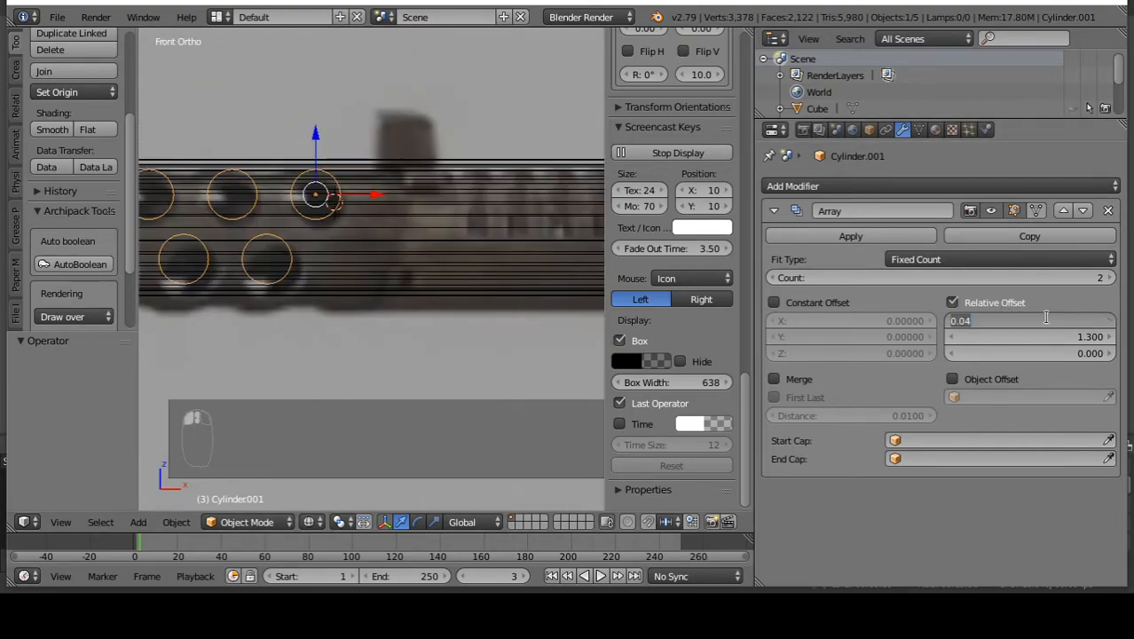
key("Return")
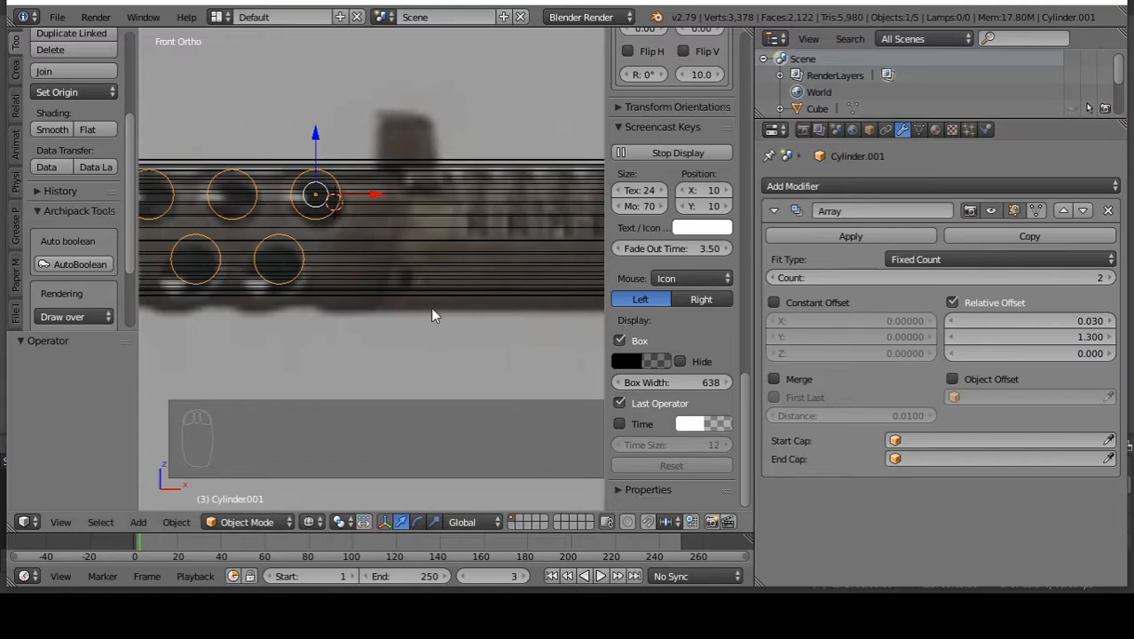
Refine the lower cylinder row's relative X offset to 0.031 and 0.032.
scroll(435, 301, "up", 4)
left_click(1029, 321)
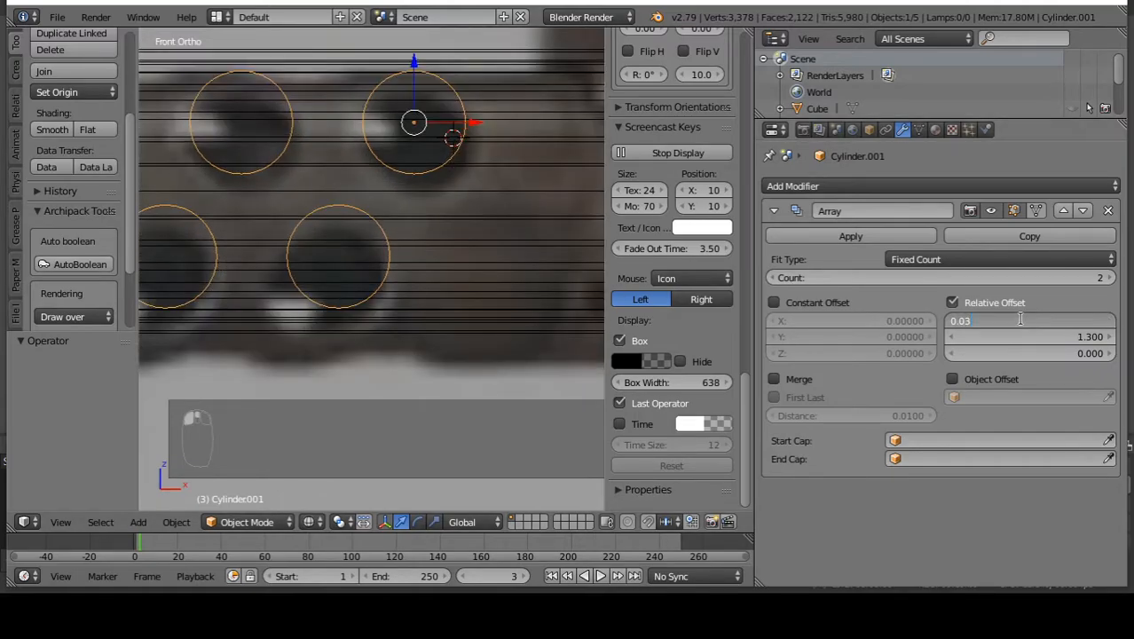
type("1")
key("Return")
left_click(1021, 316)
key("BackSpace")
type("2")
key("Return")
Examine how both cylinder rows line up with the reference's holes from the stock end to the muzzle.
scroll(540, 310, "down", 3)
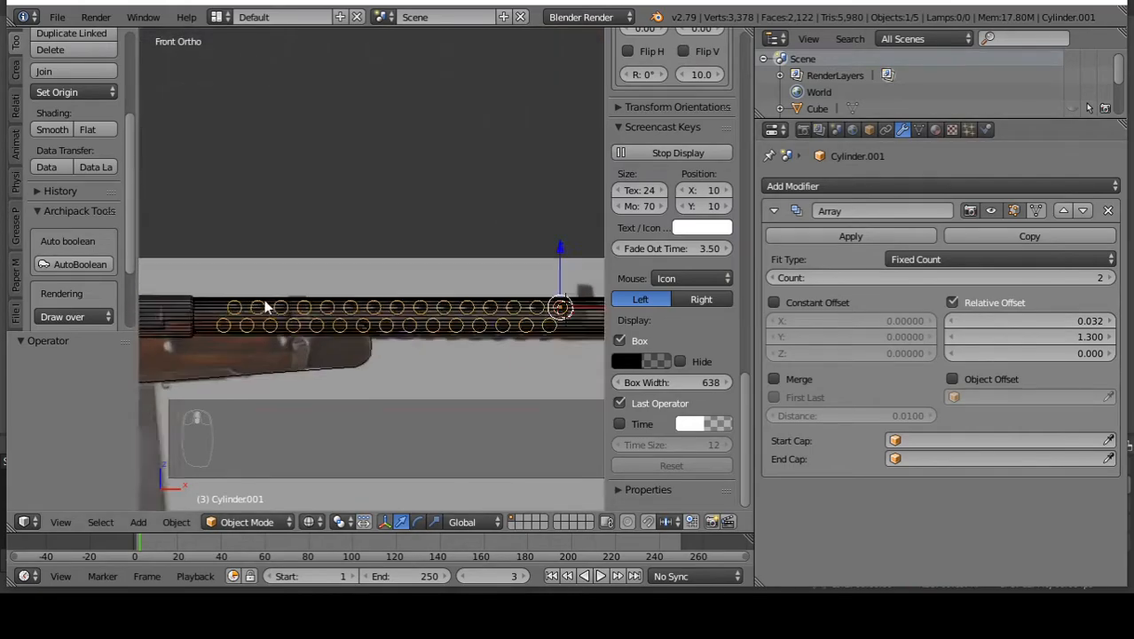
scroll(266, 308, "up", 5)
scroll(448, 408, "down", 3)
scroll(480, 382, "up", 3)
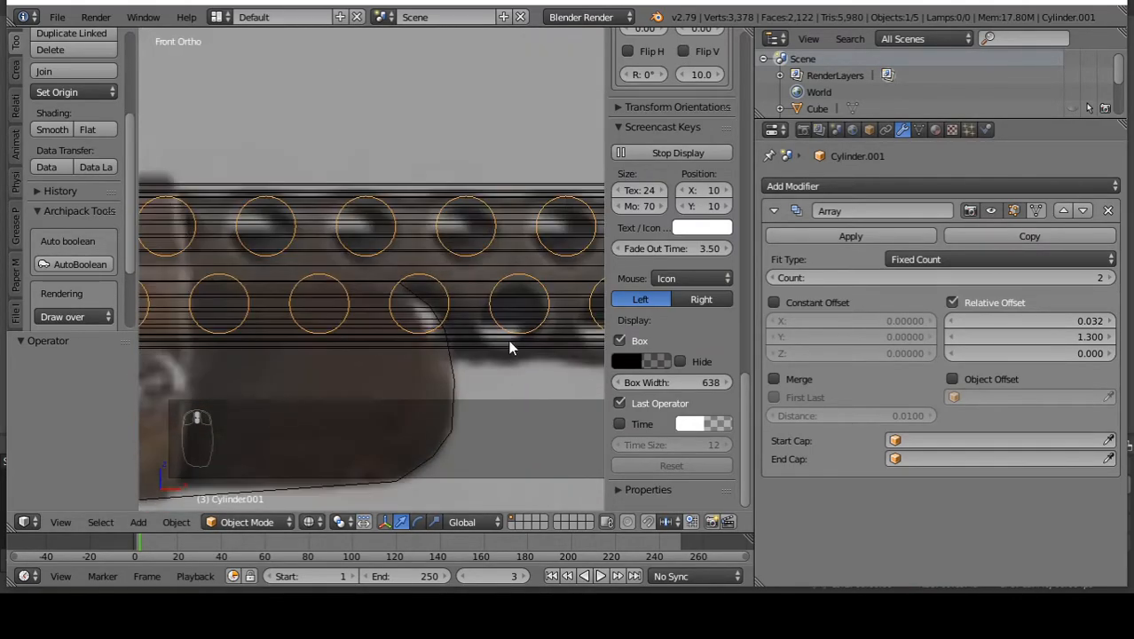
scroll(468, 335, "up", 2)
scroll(397, 346, "down", 6)
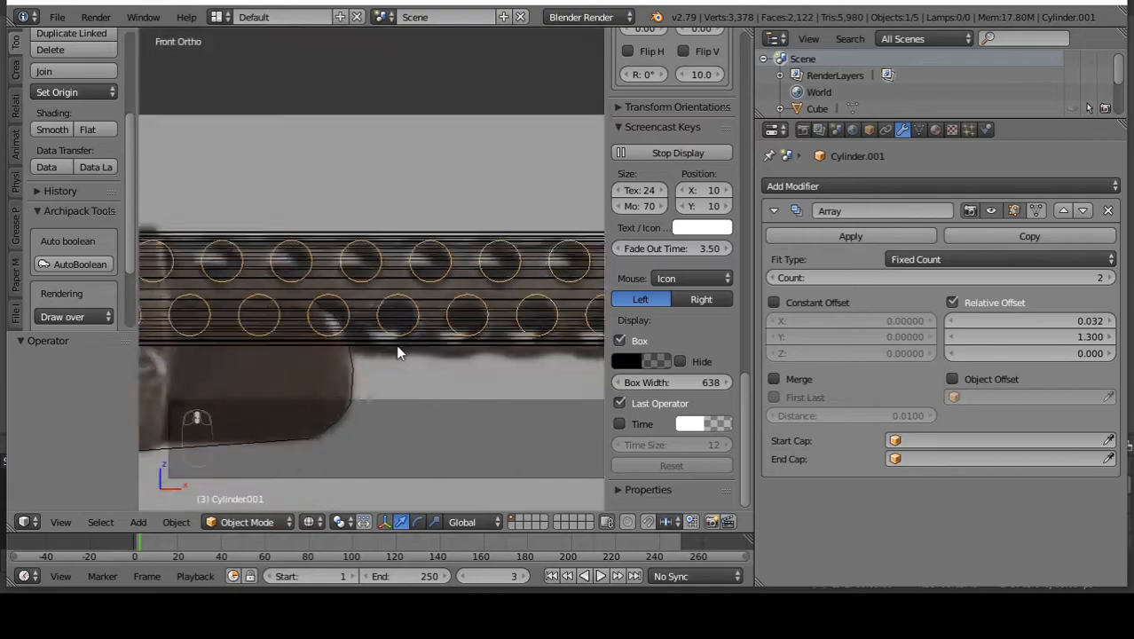
scroll(486, 326, "up", 2)
scroll(410, 285, "up", 4)
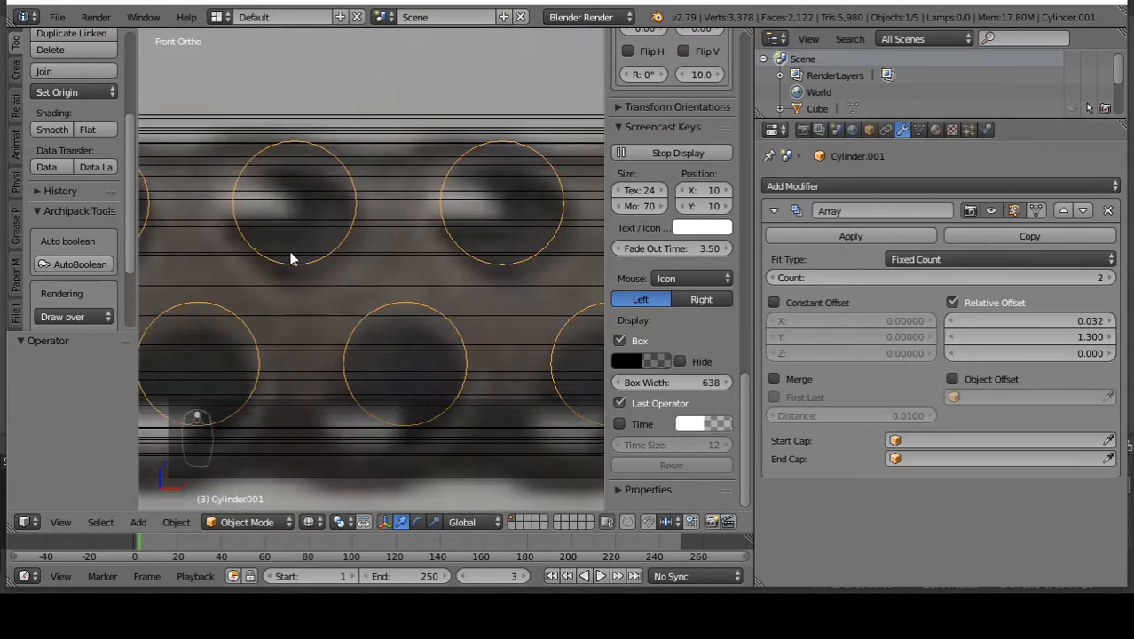
scroll(338, 265, "down", 5)
scroll(330, 255, "up", 2)
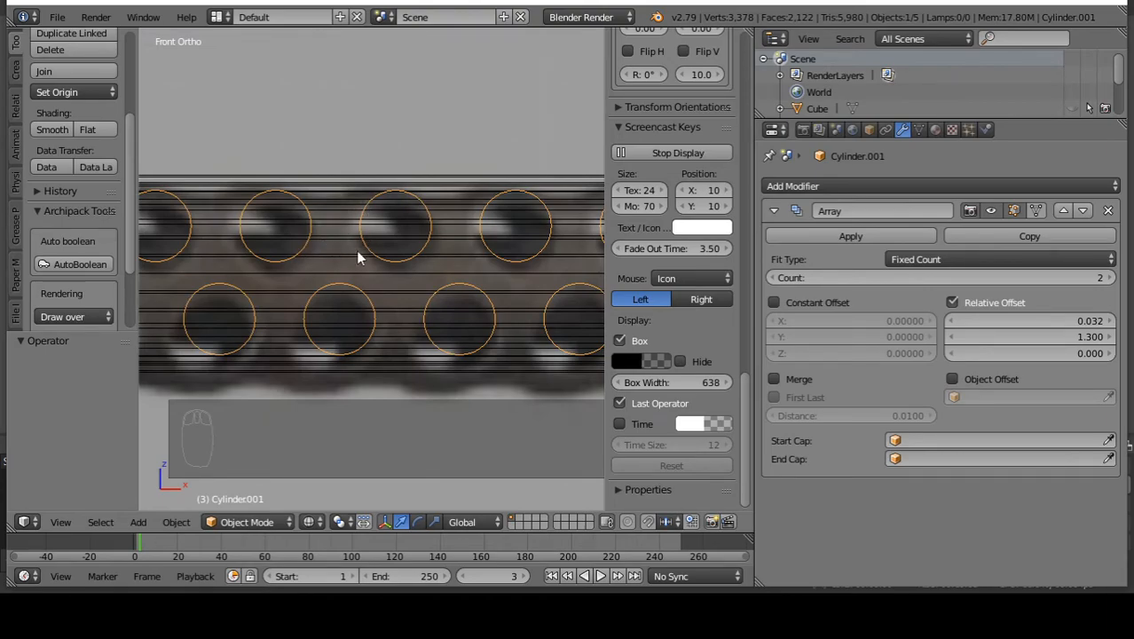
scroll(329, 264, "down", 6)
scroll(470, 262, "up", 5)
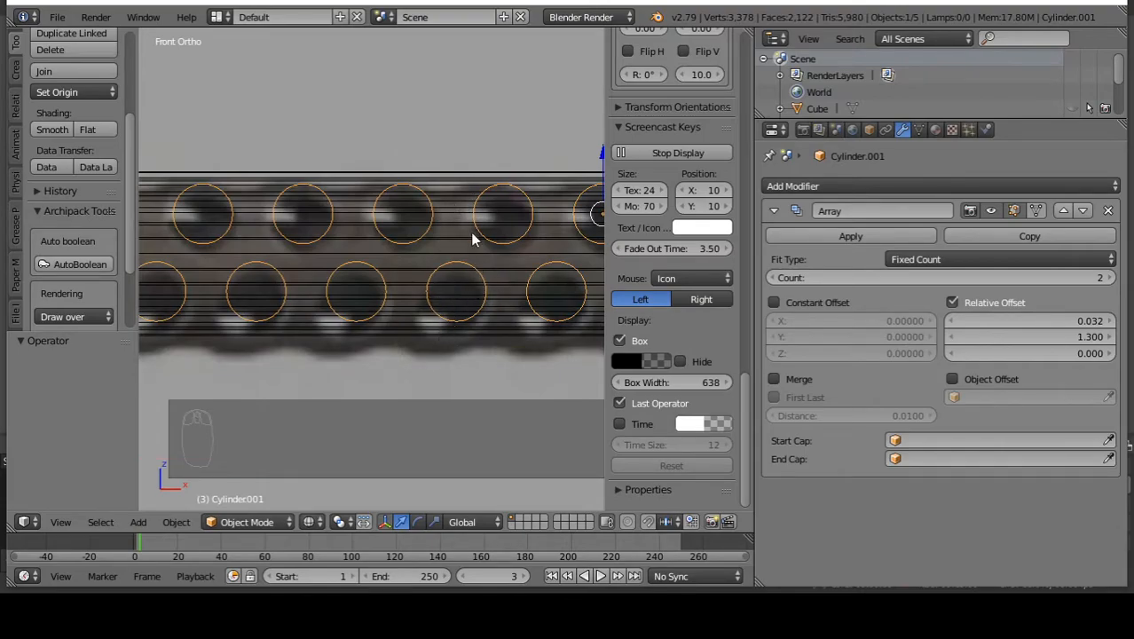
scroll(471, 231, "up", 4)
scroll(403, 265, "down", 4)
scroll(313, 262, "up", 4)
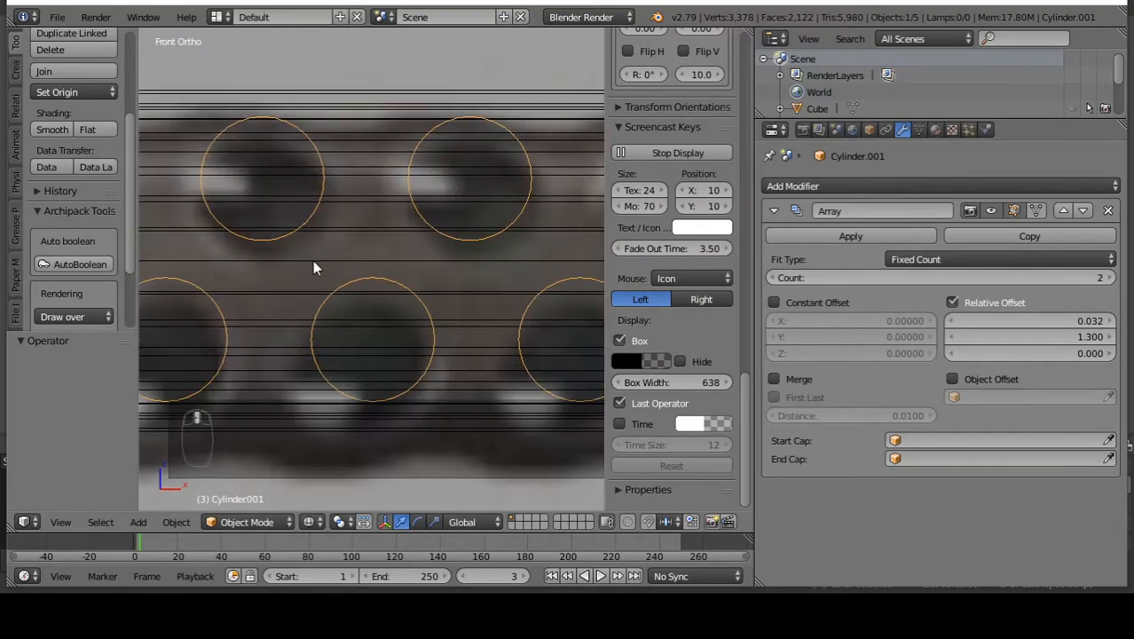
scroll(373, 250, "down", 8)
scroll(286, 256, "up", 4)
scroll(299, 231, "down", 3)
scroll(385, 249, "down", 1)
scroll(337, 244, "up", 7)
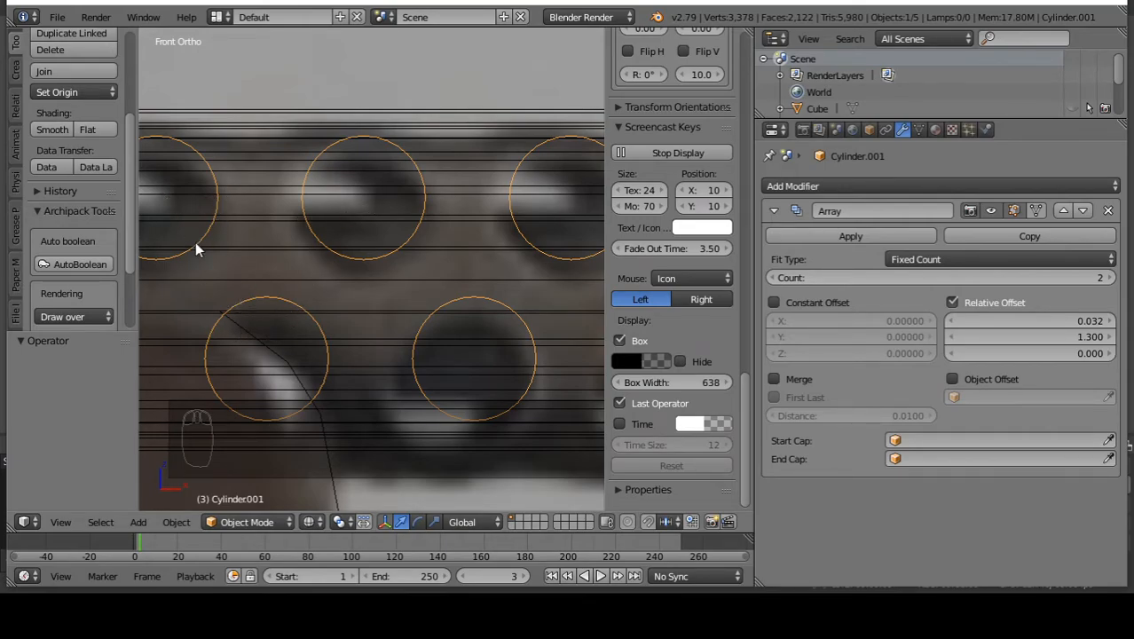
Set the array's relative X offset to 0.035 and apply the Array modifier to the two cylinder rows.
left_click(1092, 319)
type("0.035")
key("Return")
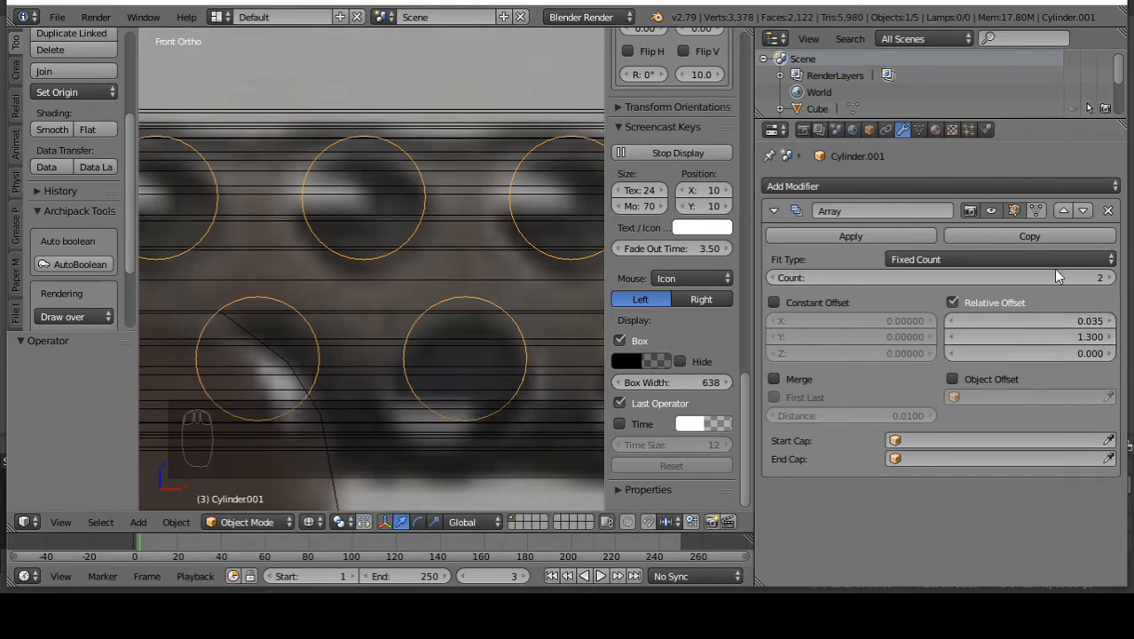
scroll(393, 297, "down", 4)
scroll(496, 291, "up", 3)
scroll(495, 286, "down", 3)
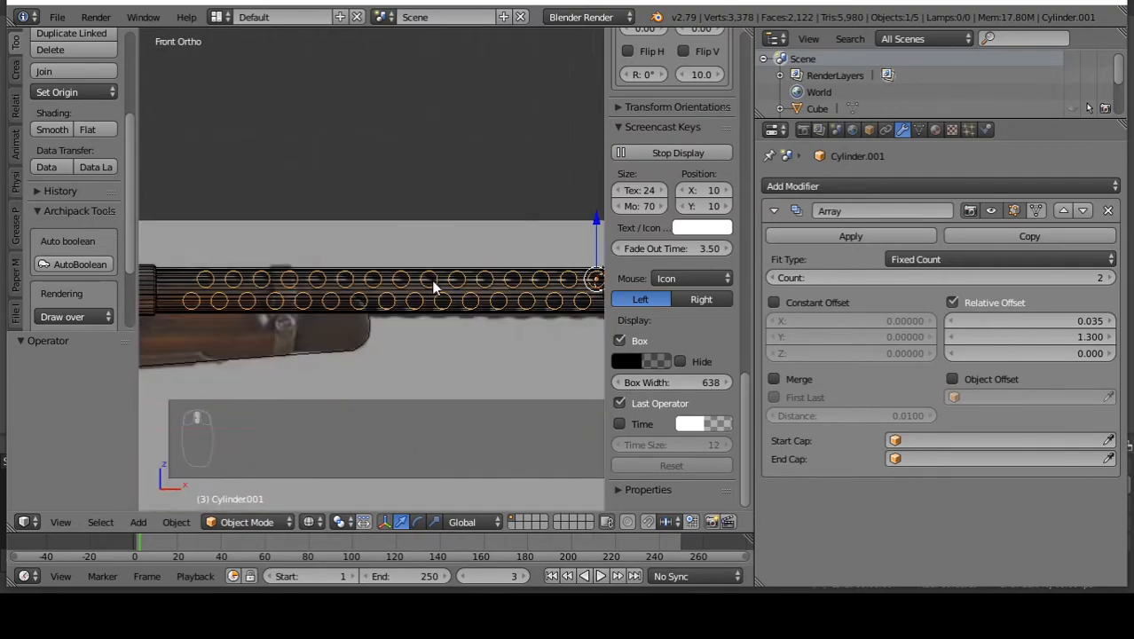
scroll(421, 323, "down", 2)
scroll(420, 323, "up", 3)
left_click(843, 236)
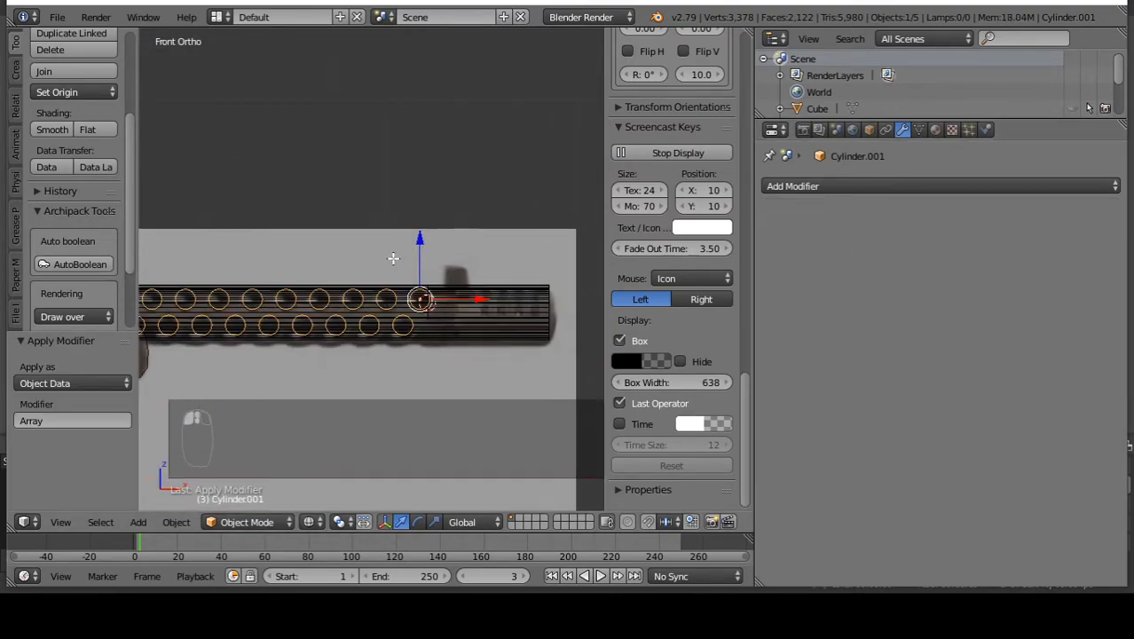
Examine how the two applied cylinder rows pass through the barrel shroud from angled views.
key("Tab")
key("z")
key("a")
mouse_move(511, 220)
middle_mouse_down()
mouse_move(489, 246)
mouse_move(534, 228)
mouse_move(522, 251)
middle_mouse_up()
key("Tab")
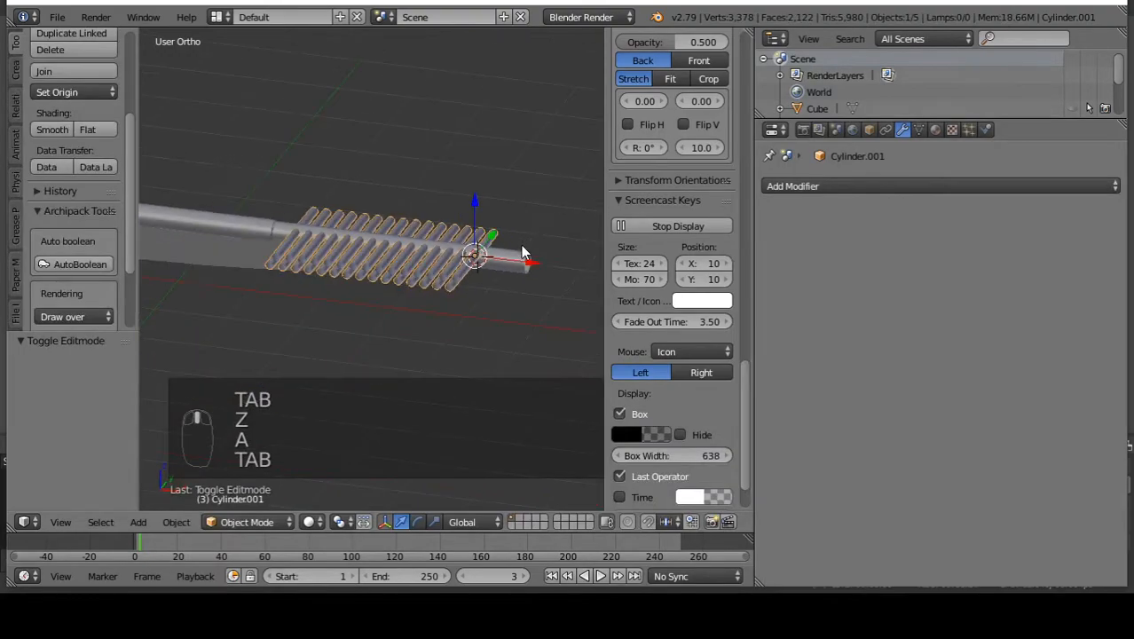
key("z")
key("z")
scroll(458, 250, "up", 5)
key("a")
mouse_move(425, 282)
middle_mouse_down()
mouse_move(486, 246)
mouse_move(469, 227)
mouse_move(523, 267)
mouse_move(202, 253)
mouse_move(442, 240)
mouse_move(544, 281)
mouse_move(152, 291)
mouse_move(580, 324)
mouse_move(147, 311)
mouse_move(552, 241)
mouse_move(440, 190)
mouse_move(344, 229)
mouse_move(442, 257)
mouse_move(438, 232)
mouse_move(348, 205)
mouse_move(320, 211)
middle_mouse_up()
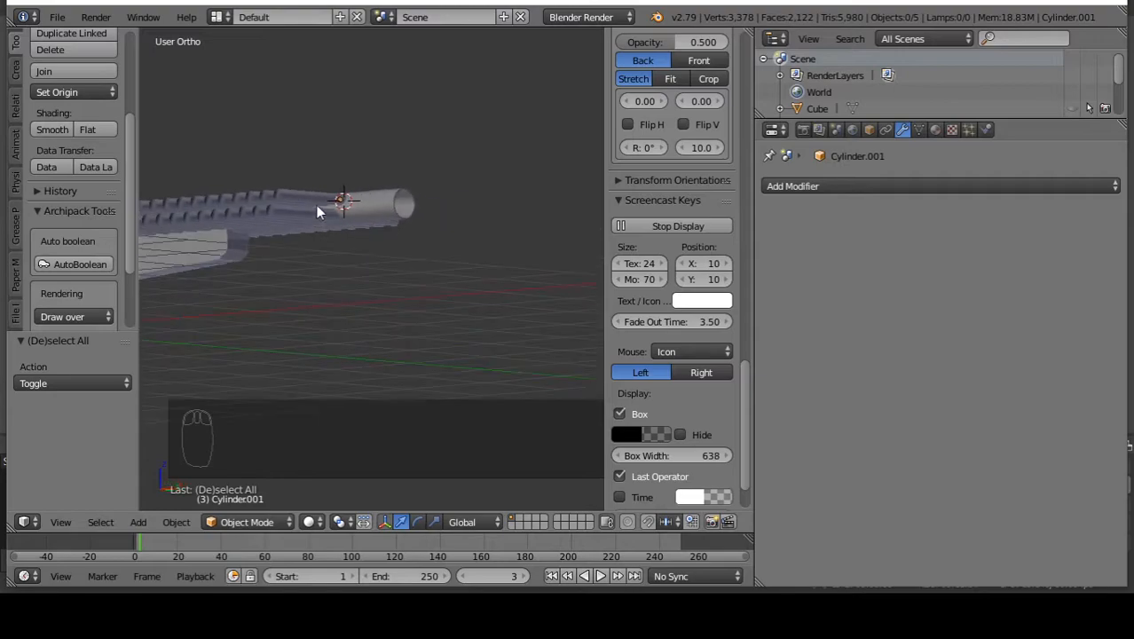
Check the cylinder rows against the shroud and the reference's muzzle end in front view.
key("KP_1")
scroll(390, 168, "down", 1)
key("z")
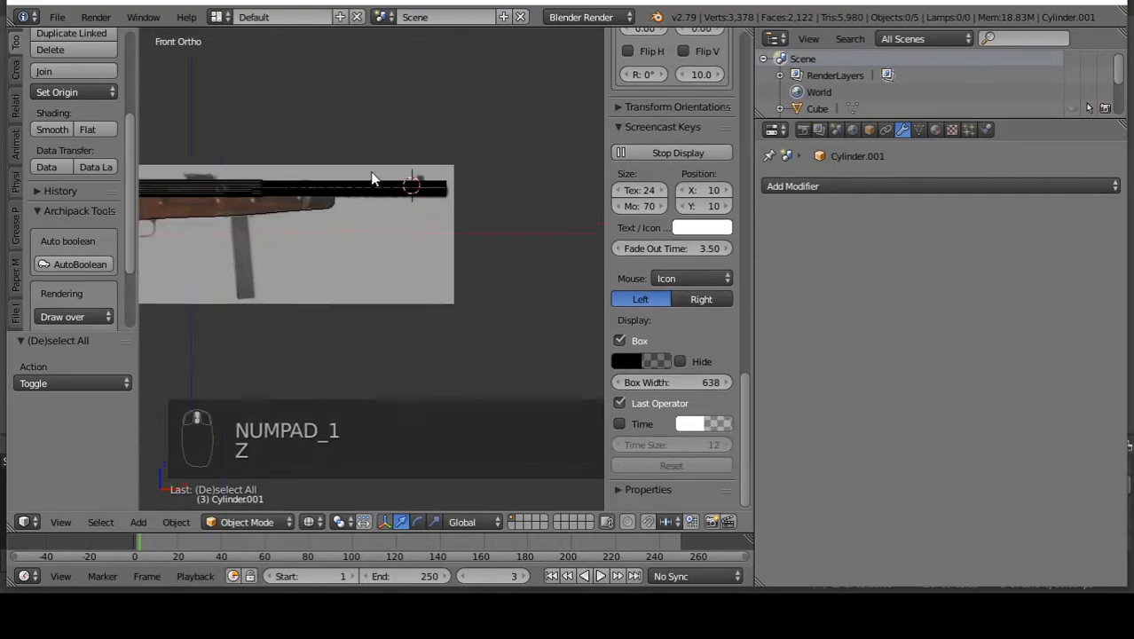
scroll(370, 172, "up", 6)
right_click(421, 209)
key("z")
right_click(482, 209)
right_click(483, 208)
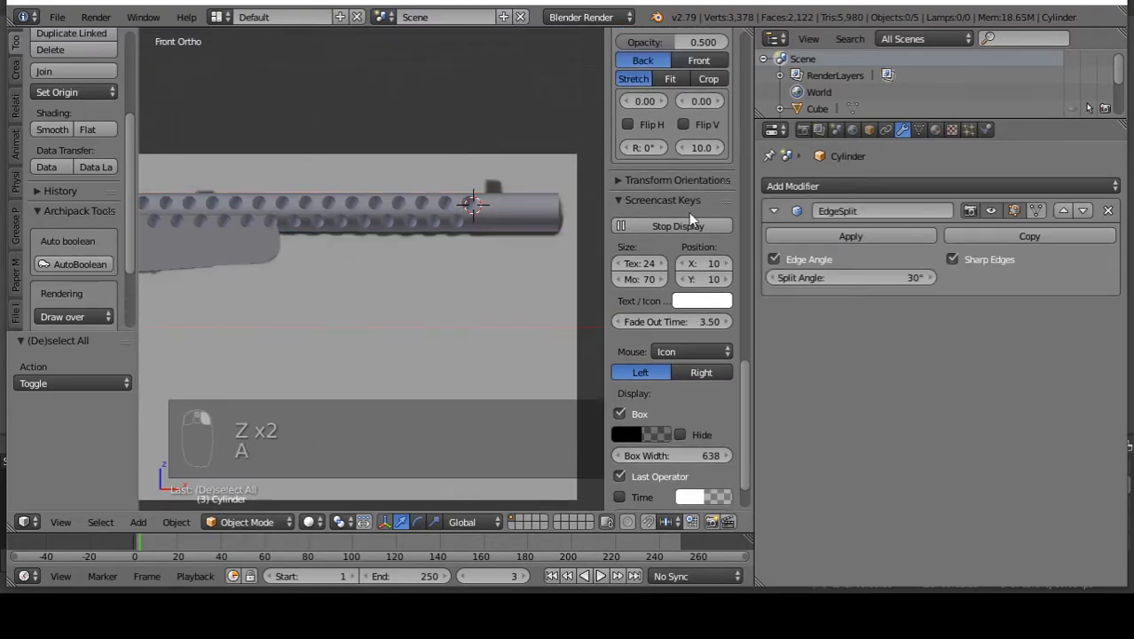
scroll(665, 212, "up", 1)
key("a")
scroll(367, 201, "up", 7)
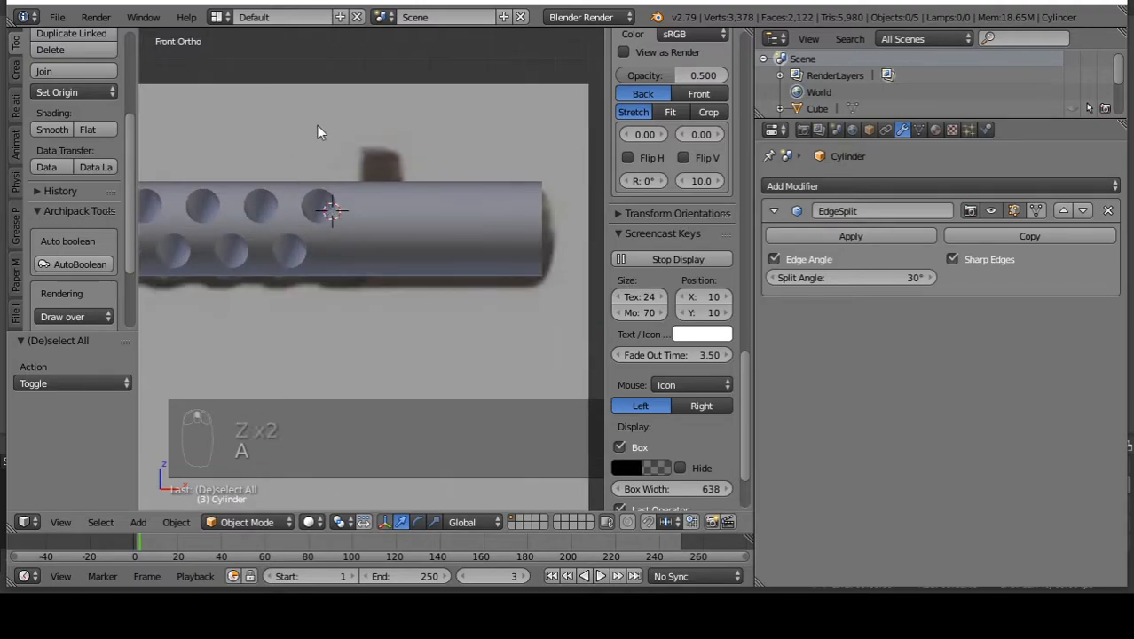
right_click(319, 209)
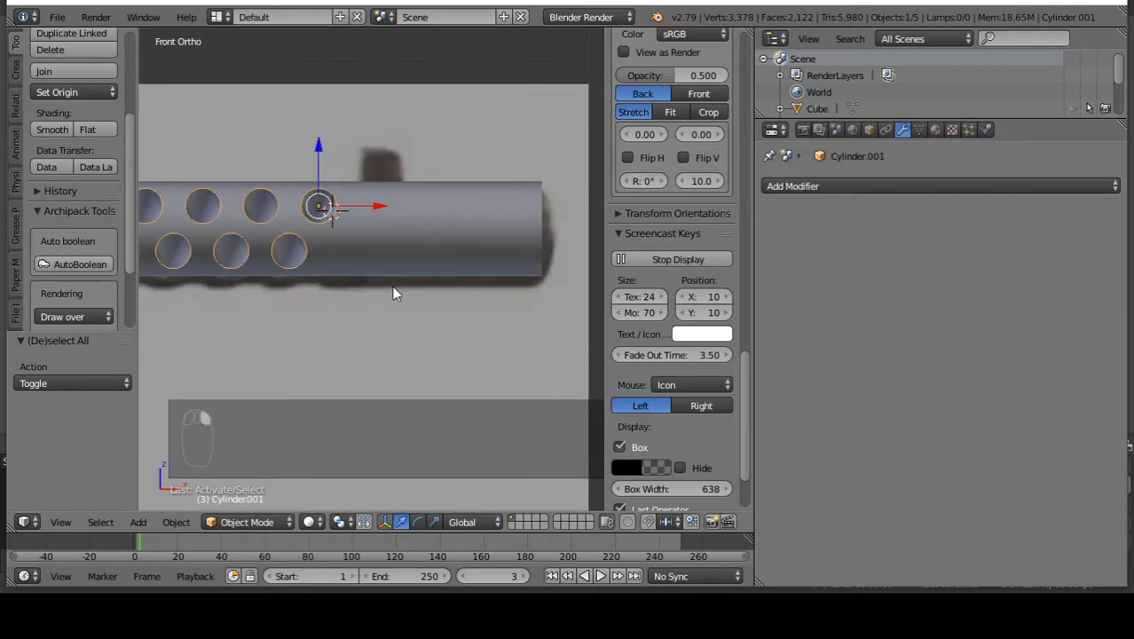
Add a Boolean modifier to the barrel shroud and set its operation to Difference.
right_click(399, 236)
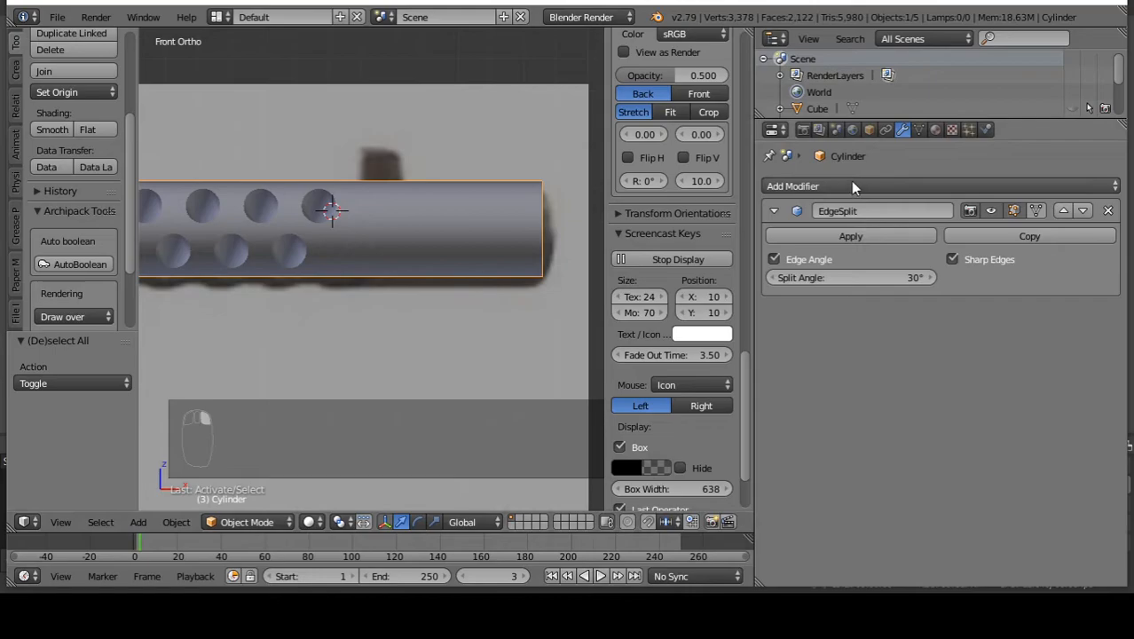
left_click(850, 184)
left_click(811, 263)
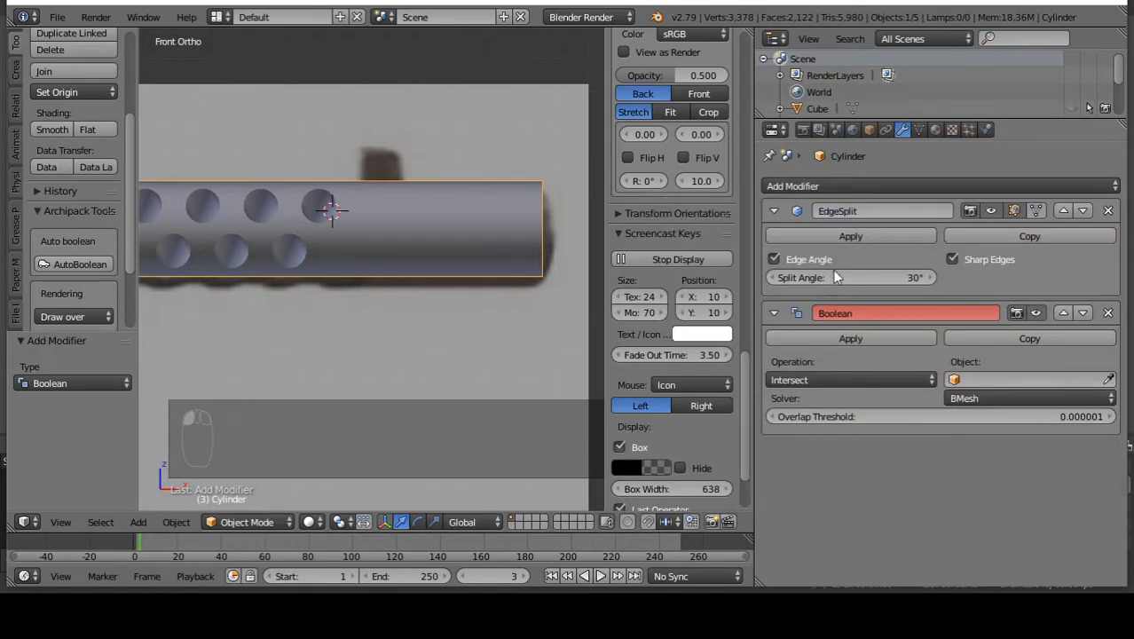
left_click(851, 380)
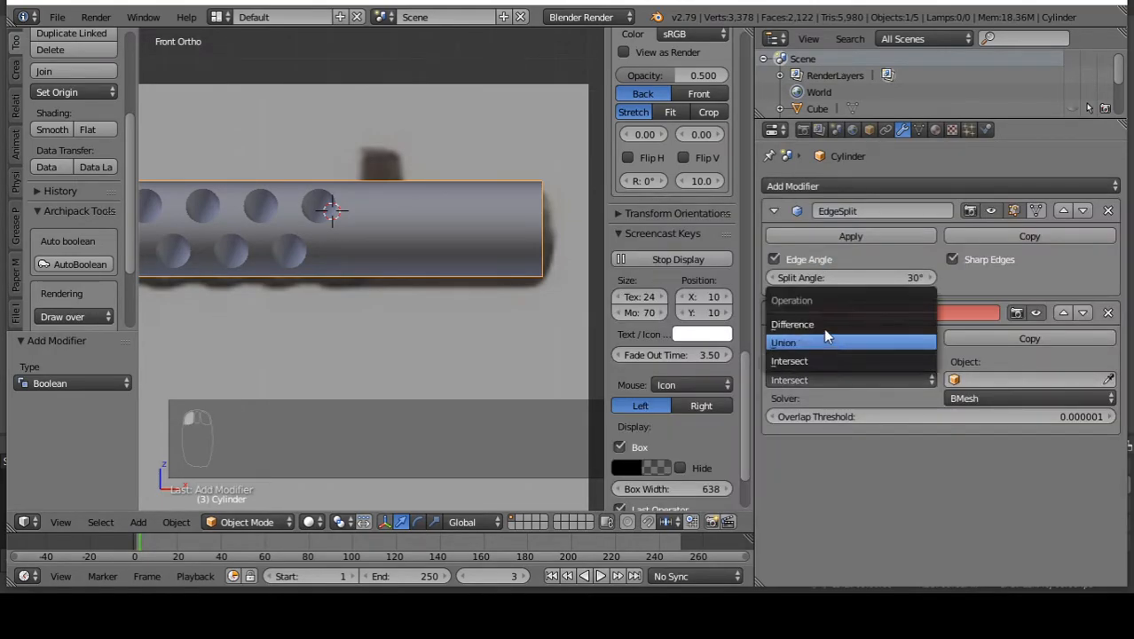
left_click(822, 323)
left_click(812, 380)
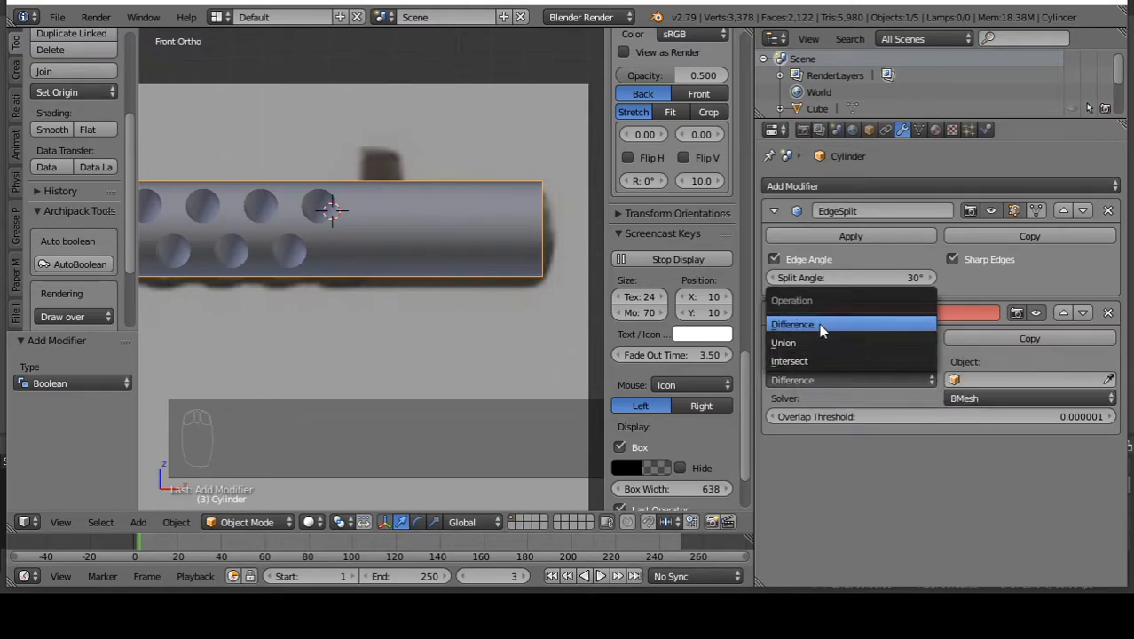
left_click(819, 324)
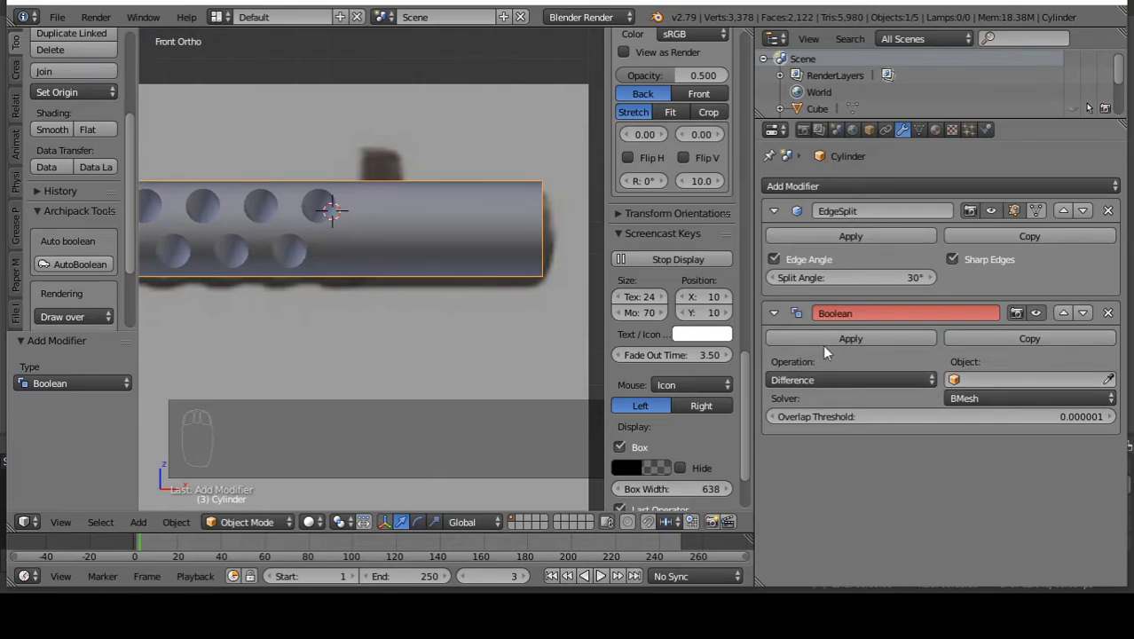
Assign the cylinder rows (Cylinder.001) as the shroud's Boolean object and apply the modifier.
left_click(1108, 379)
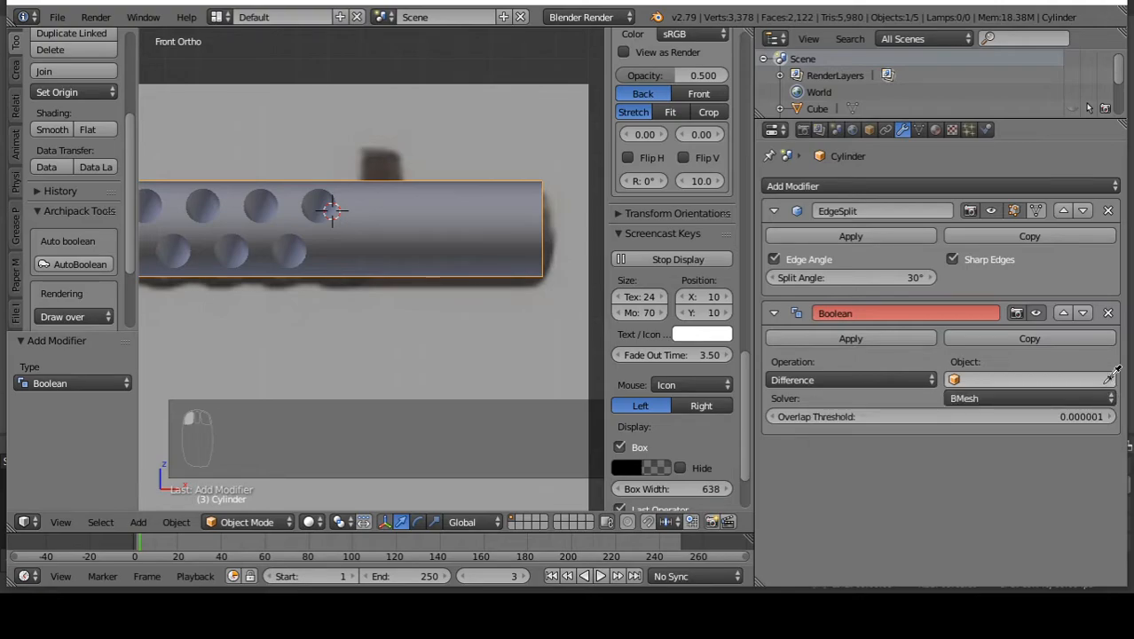
left_click(317, 200)
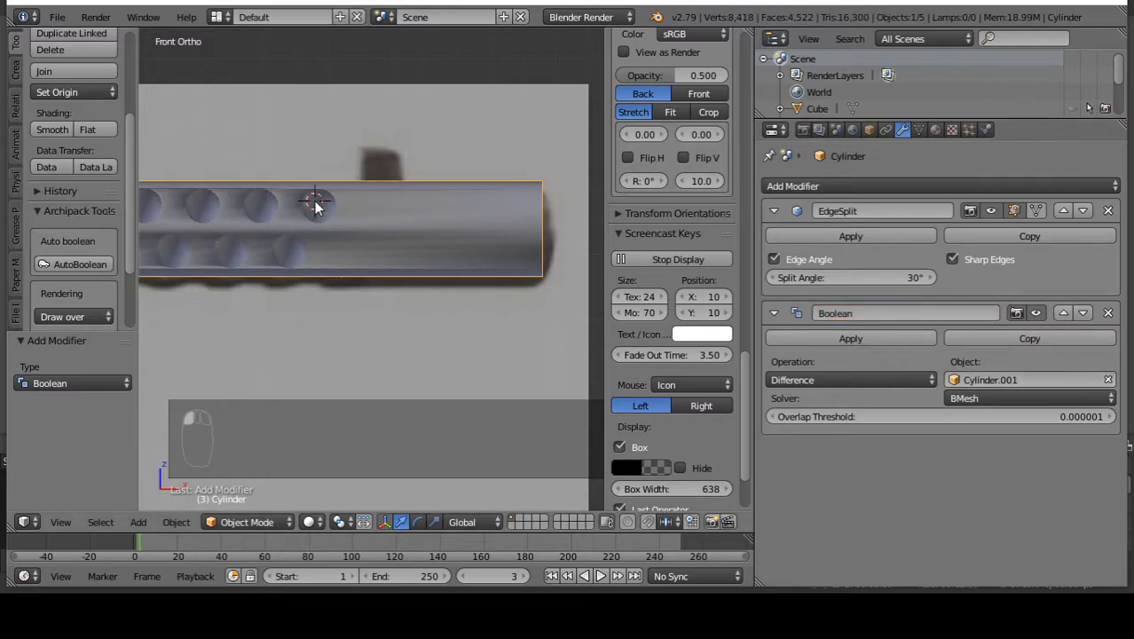
left_click(808, 334)
Delete the cylinder rows used as the cutter.
scroll(380, 198, "down", 2)
scroll(381, 210, "up", 5)
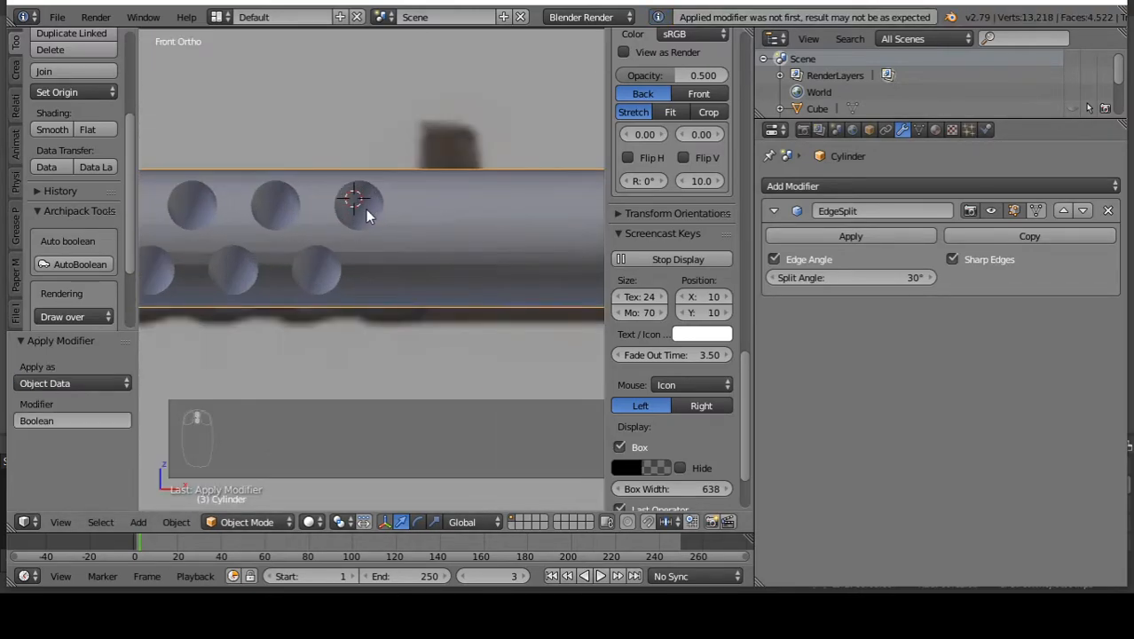
right_click(365, 209)
key("Delete")
left_click(375, 209)
Examine the cut cooling holes along the shroud from angled views and against the front reference.
middle_click_drag(405, 190, 346, 221)
scroll(345, 214, "down", 12)
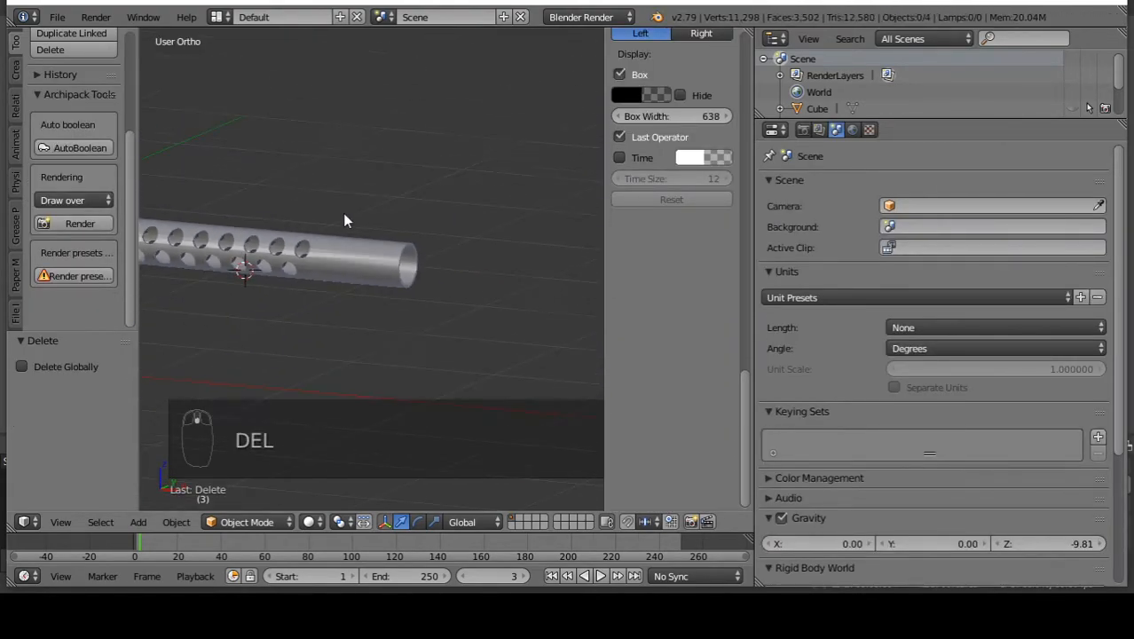
scroll(253, 202, "up", 6)
middle_click_drag(253, 202, 239, 180)
scroll(238, 180, "down", 4)
middle_click_drag(355, 200, 398, 171)
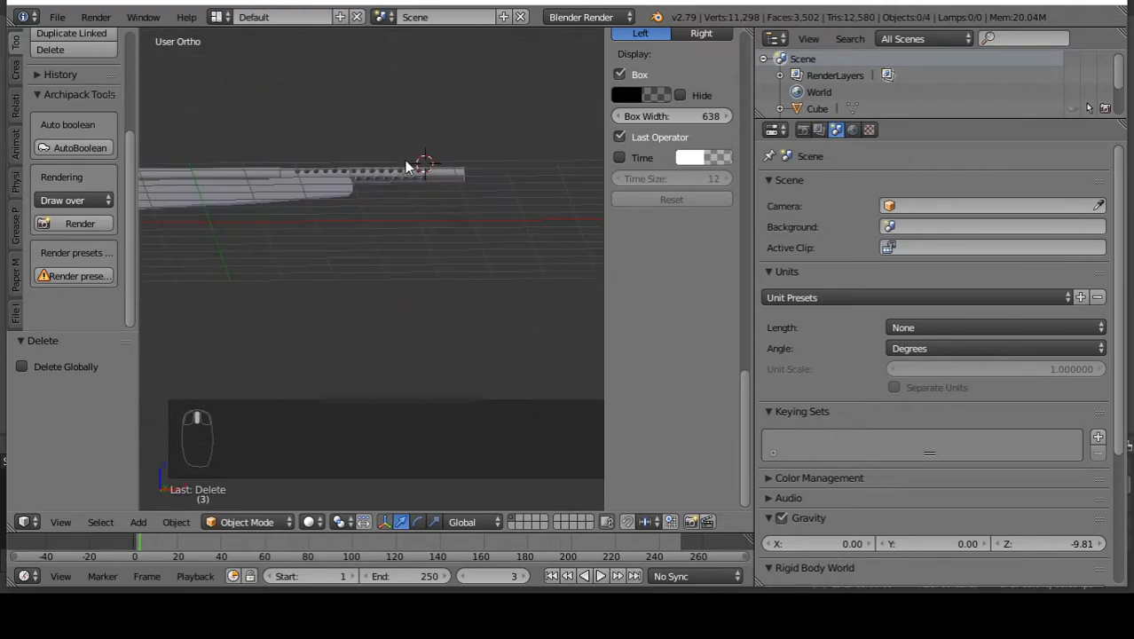
key("KP_1")
scroll(515, 196, "up", 6)
scroll(516, 196, "down", 5)
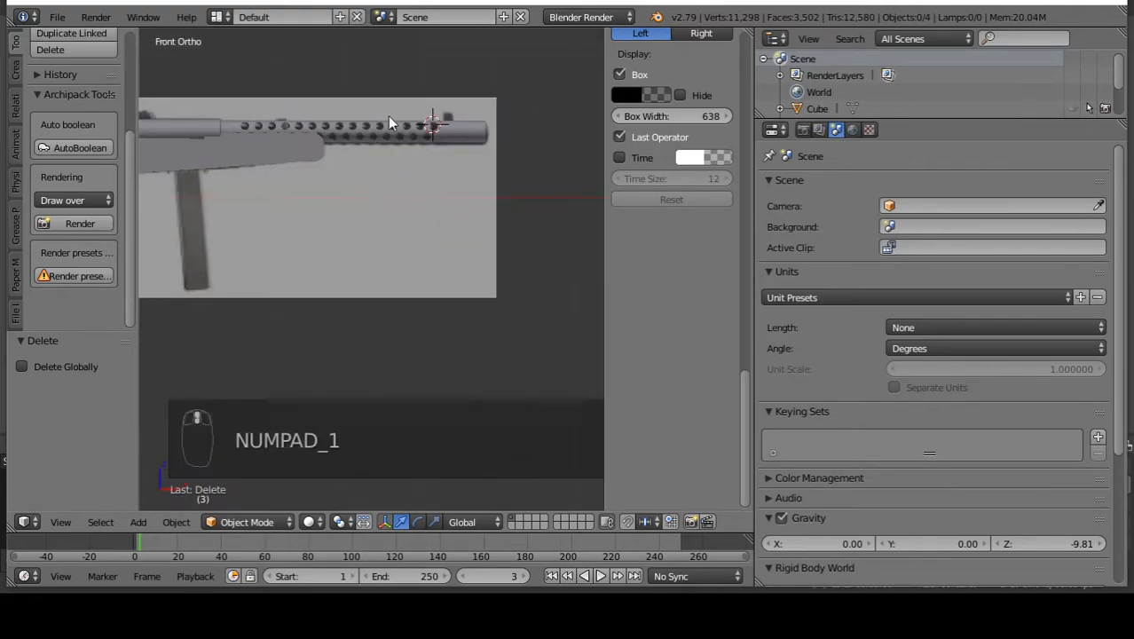
scroll(387, 167, "up", 9)
scroll(381, 168, "down", 4)
key("z")
key("z")
key("z")
key("z")
right_click(382, 179)
key("z")
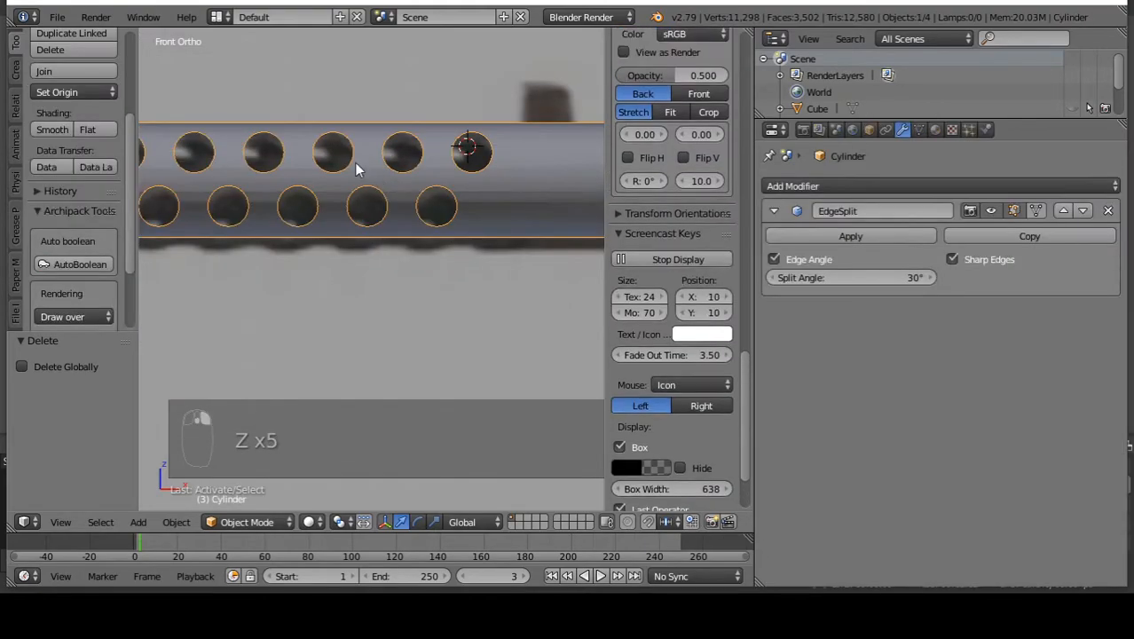
Inspect the shroud's mesh around the cooling holes in wireframe and Edit Mode.
scroll(349, 179, "up", 3)
key("a")
key("Tab")
key("Tab")
key("z")
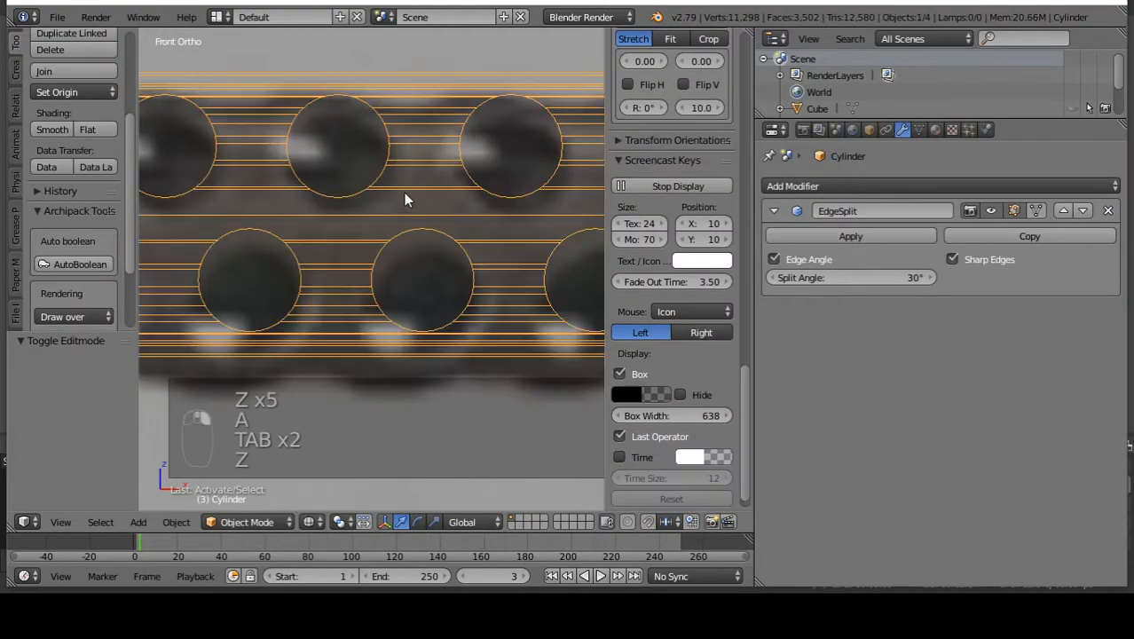
key("Tab")
key("a")
key("a")
key("z")
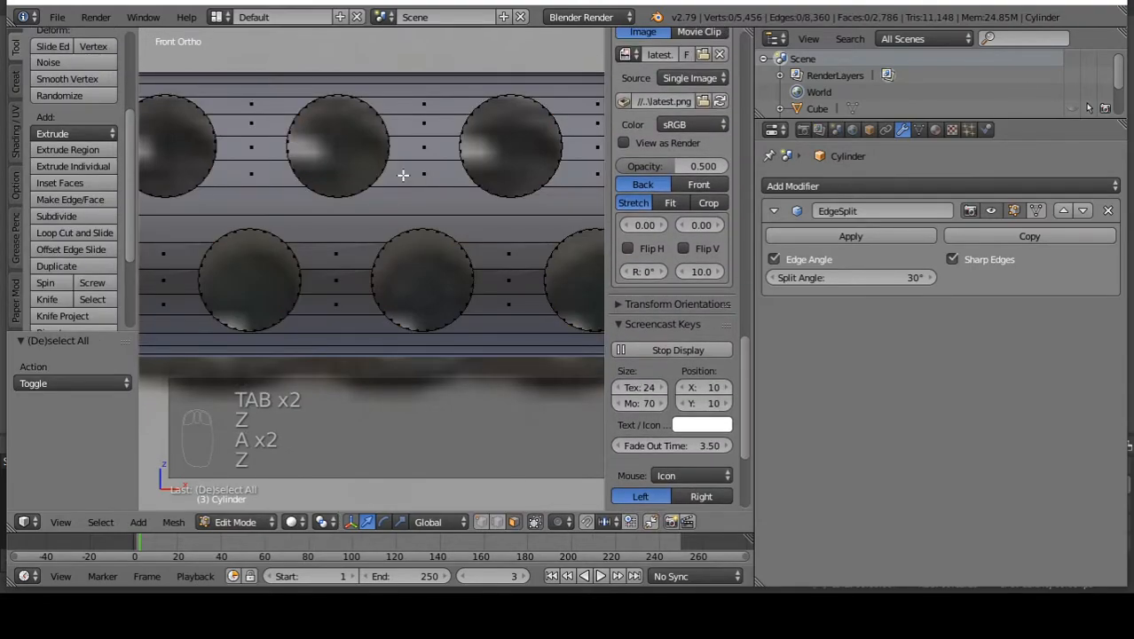
key("Tab")
scroll(402, 175, "down", 5)
key("Tab")
scroll(402, 175, "up", 3)
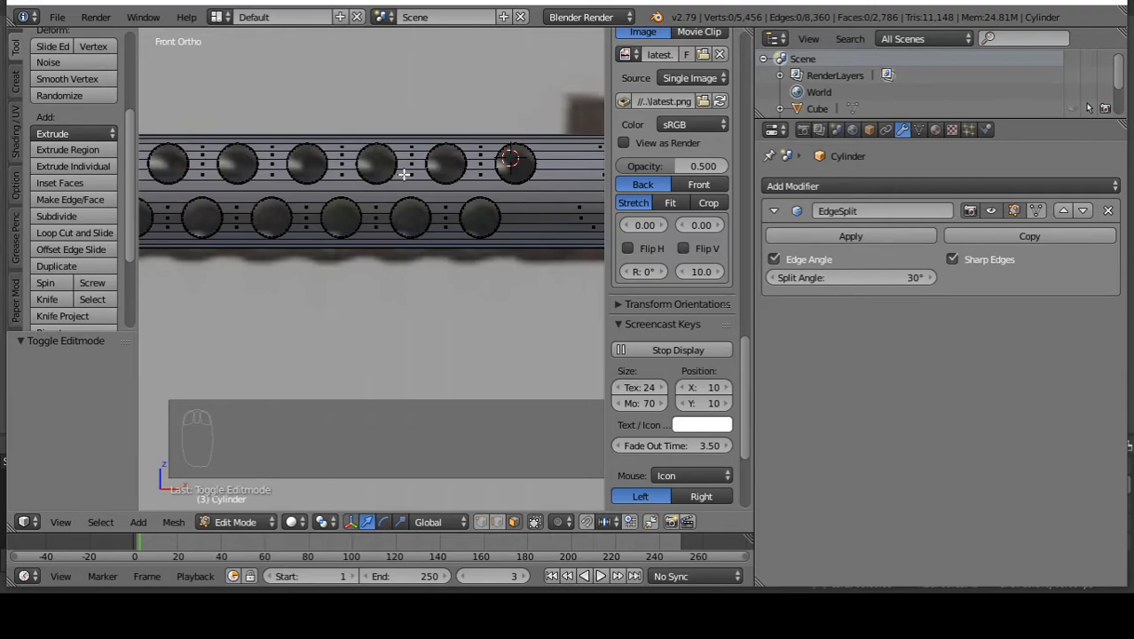
key("Tab")
scroll(429, 128, "down", 5)
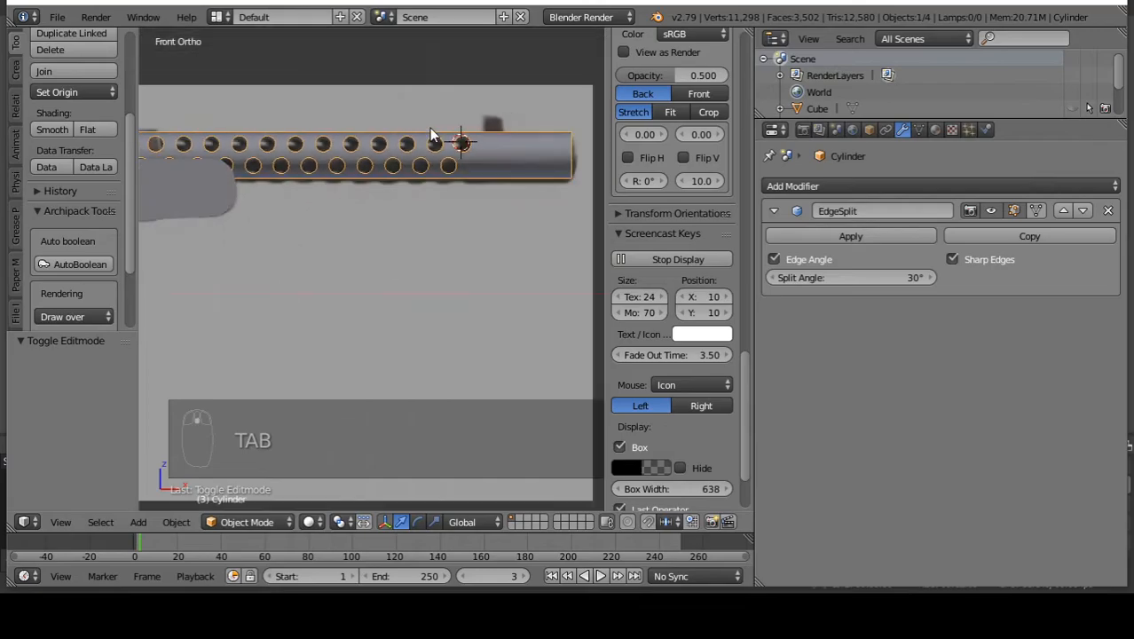
Try smooth and flat shading on the perforated shroud.
scroll(248, 192, "up", 3)
scroll(341, 189, "down", 3)
scroll(373, 249, "up", 3)
scroll(414, 308, "up", 3)
scroll(399, 104, "down", 3)
scroll(479, 133, "up", 3)
middle_click_drag(498, 142, 422, 171)
right_click(423, 170)
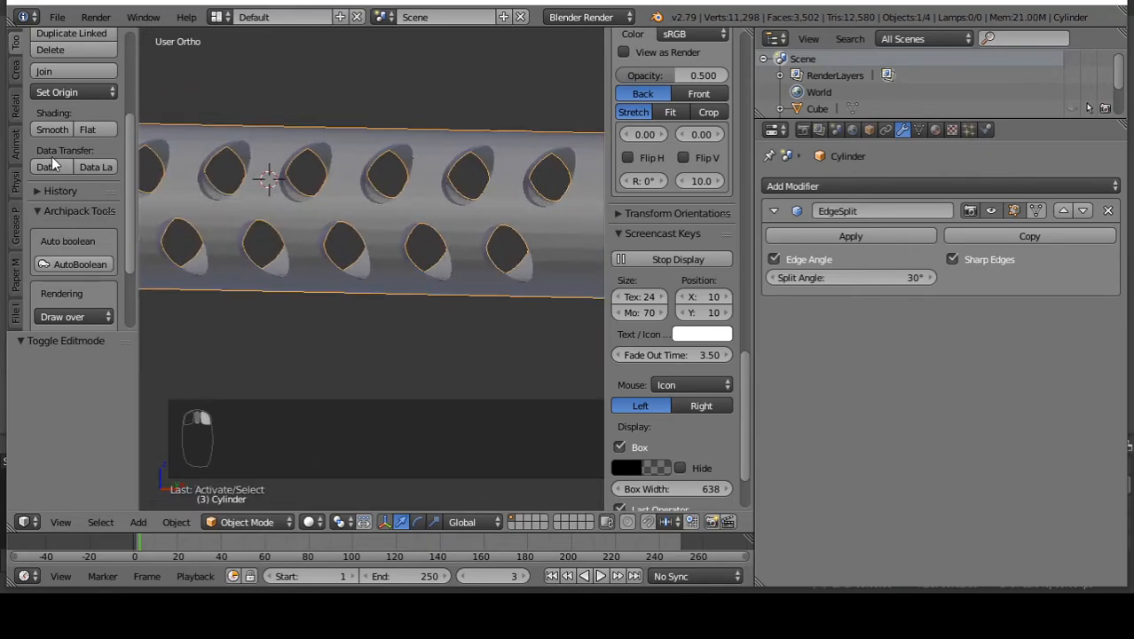
left_click(54, 129)
left_click(89, 131)
key("Tab")
key("Tab")
Remove the shroud's Edge Split modifier and apply smooth shading to the shroud and the stock.
left_click(1107, 210)
key("Tab")
scroll(313, 166, "down", 4)
key("z")
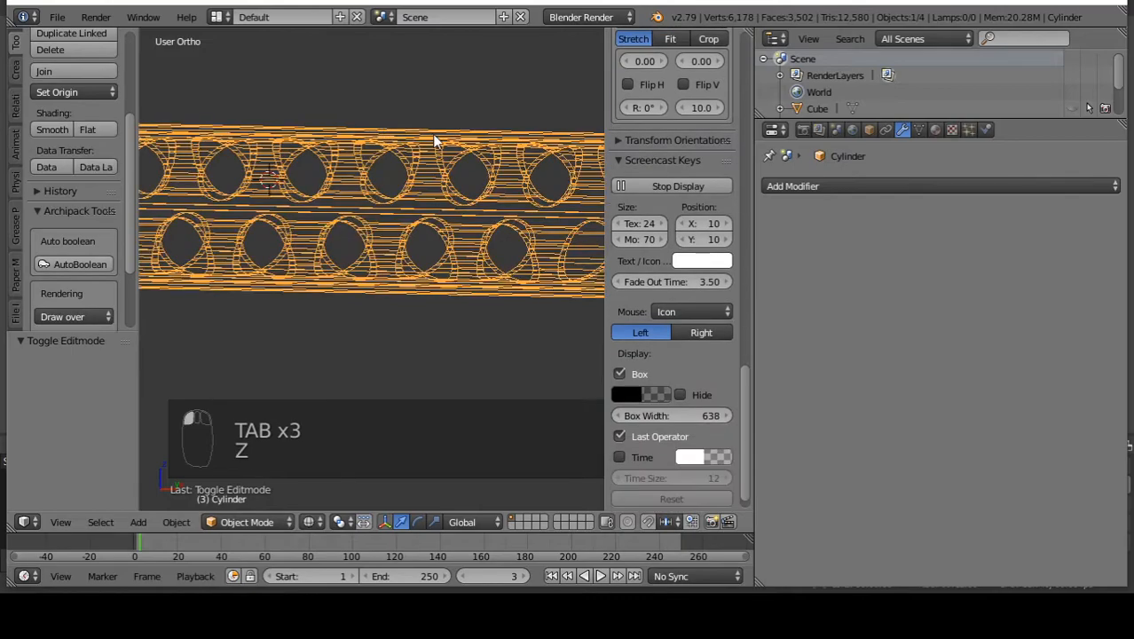
key("z")
key("a")
key("a")
left_click(51, 131)
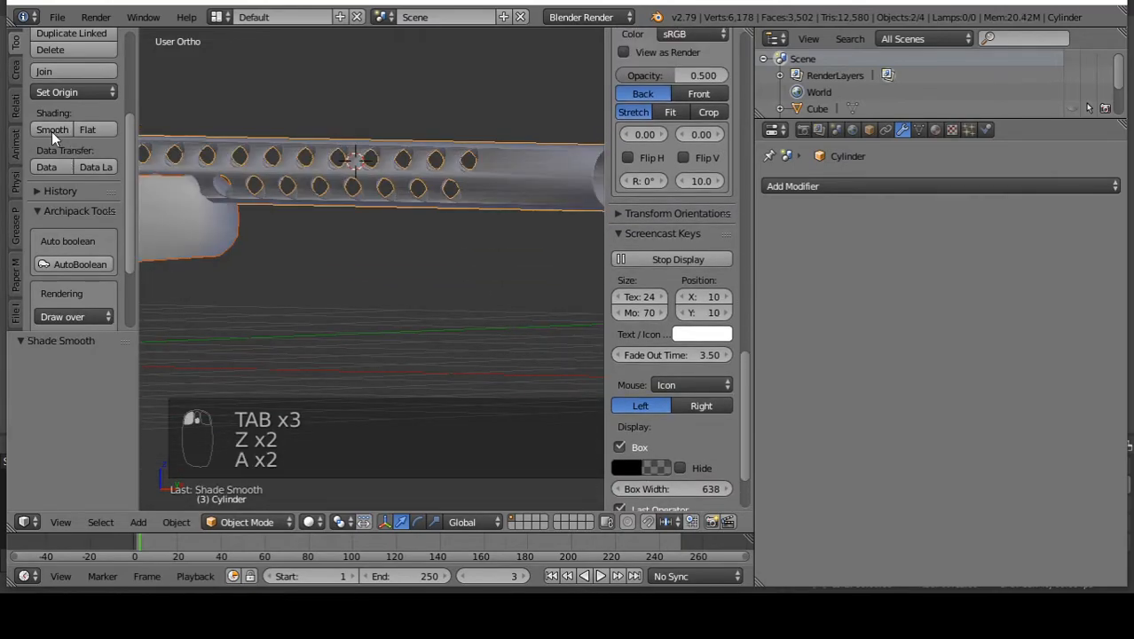
Inspect the smooth shading around the shroud's cooling holes from several angles.
middle_click_drag(332, 132, 367, 161)
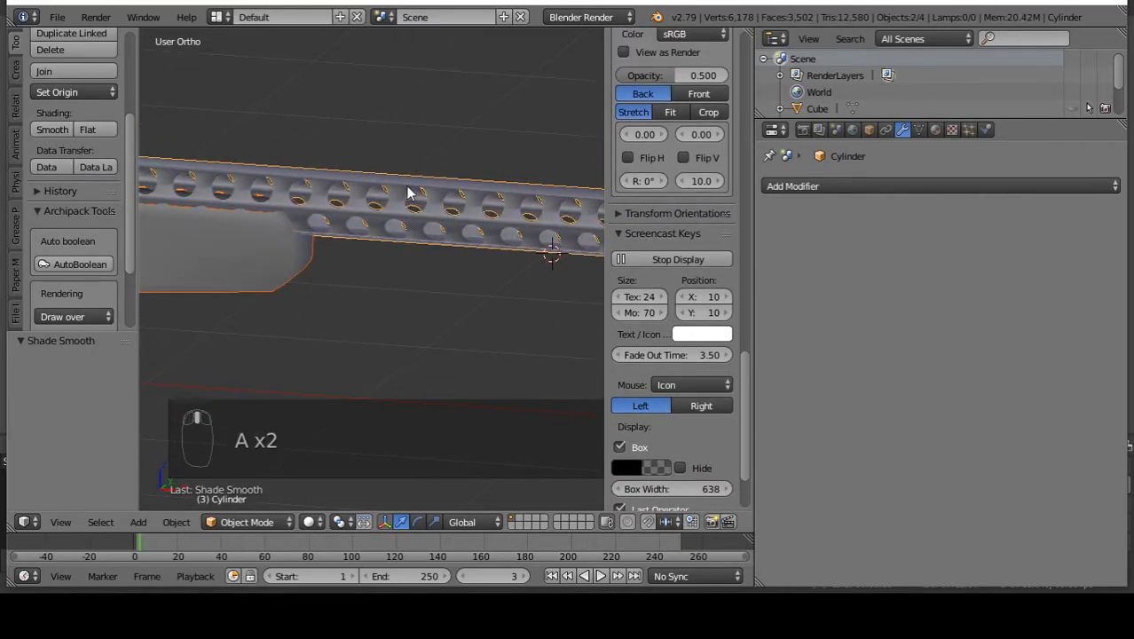
scroll(404, 116, "down", 3)
scroll(400, 107, "up", 6)
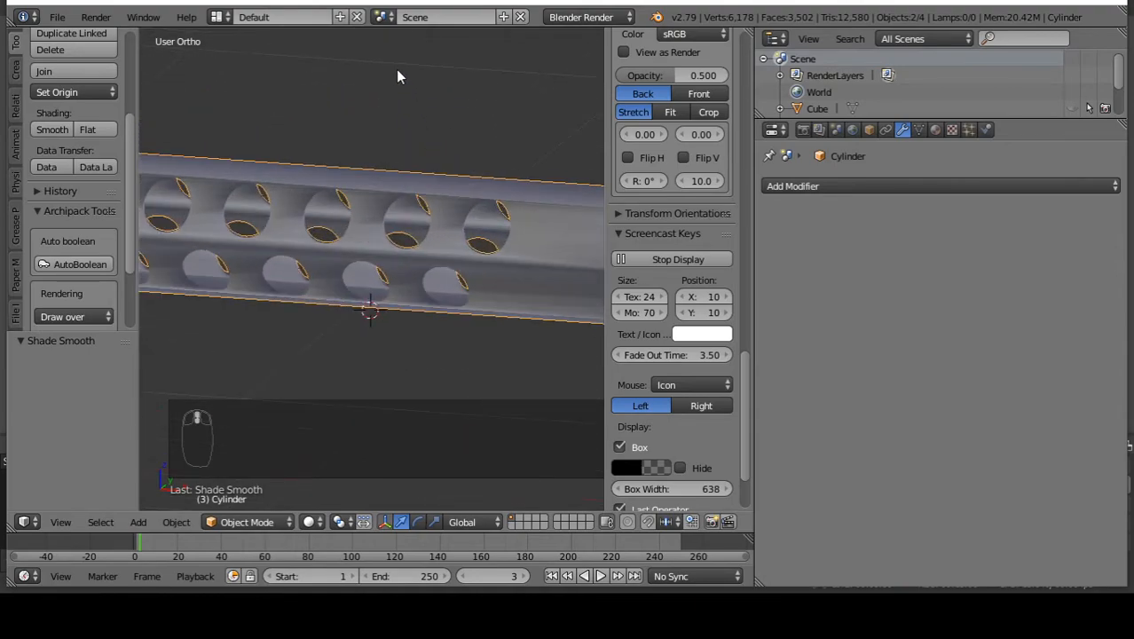
scroll(471, 122, "down", 4)
middle_click_drag(472, 121, 477, 194)
scroll(382, 190, "down", 3)
middle_click_drag(382, 190, 358, 62)
scroll(410, 93, "up", 5)
middle_click_drag(409, 91, 444, 256)
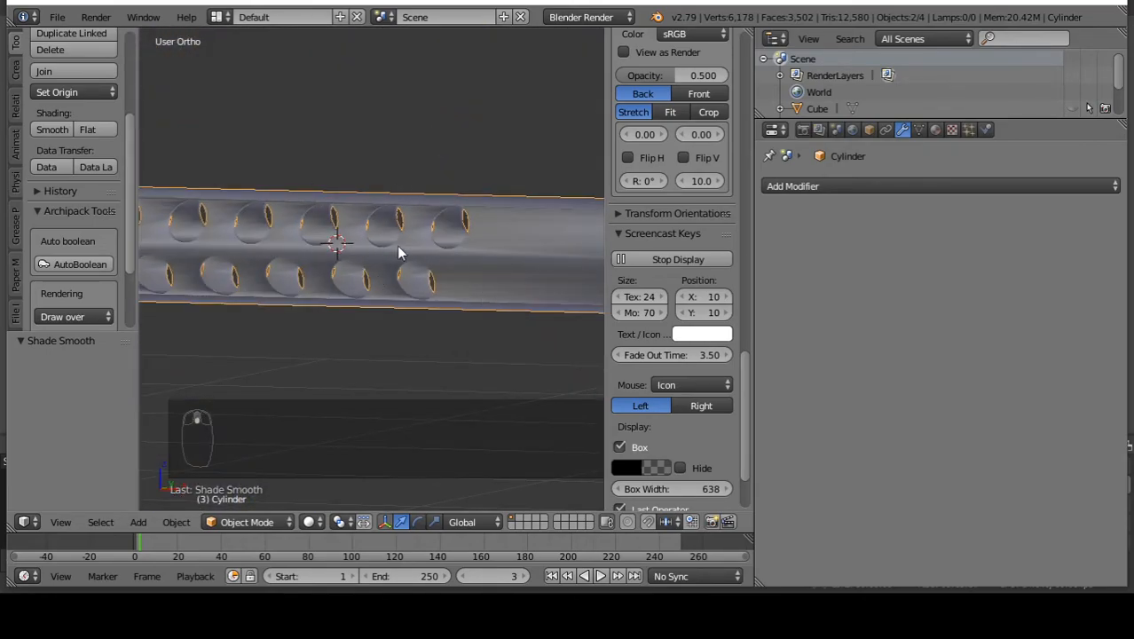
Add an Edge Split modifier with a 30° split angle to the shroud.
left_click(860, 184)
left_click(858, 186)
left_click(780, 314)
scroll(469, 145, "down", 2)
middle_click_drag(469, 145, 489, 158)
scroll(337, 129, "up", 3)
scroll(457, 269, "up", 9)
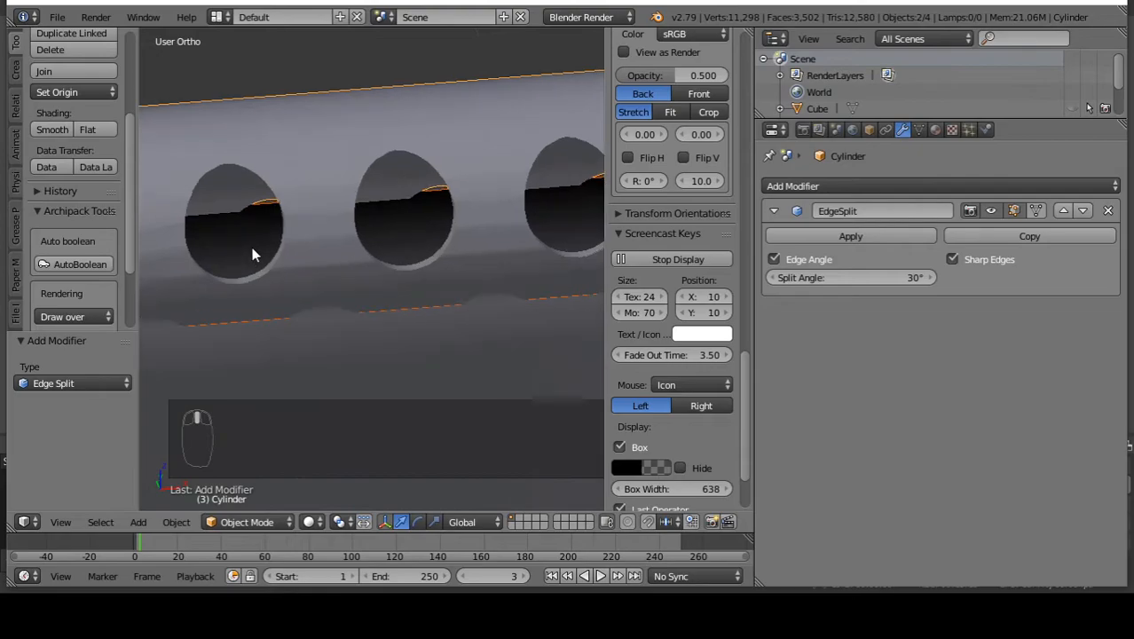
Examine the edge-split shading along the shroud from the muzzle to the stock.
scroll(285, 144, "down", 12)
middle_click_drag(445, 184, 385, 156)
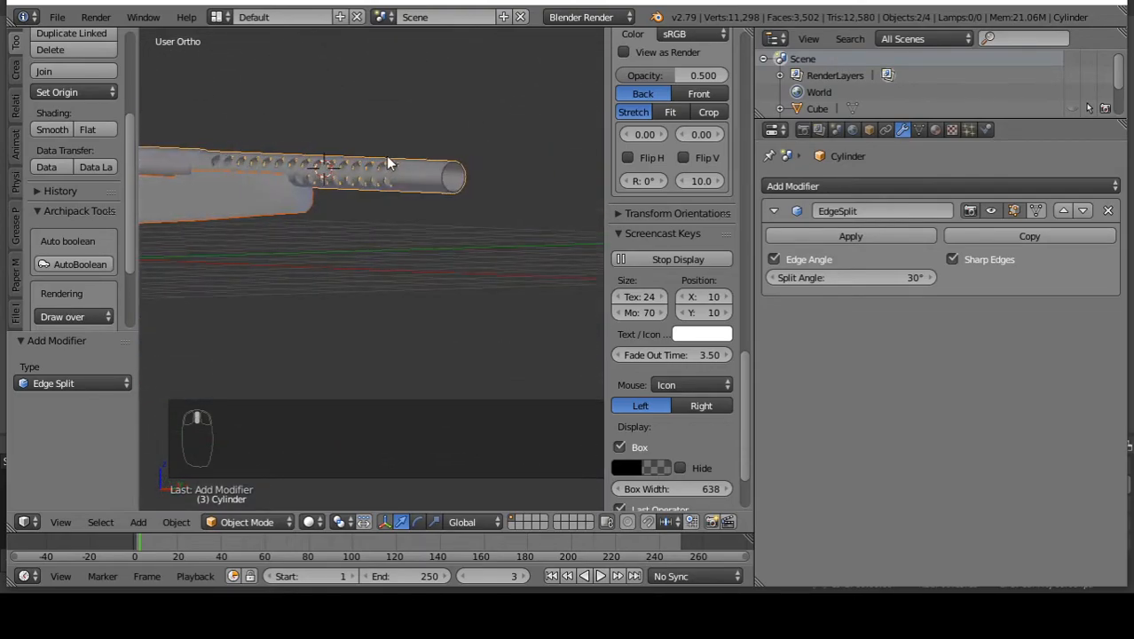
scroll(385, 156, "up", 2)
scroll(386, 191, "up", 2)
scroll(386, 191, "down", 2)
middle_click_drag(387, 196, 416, 211)
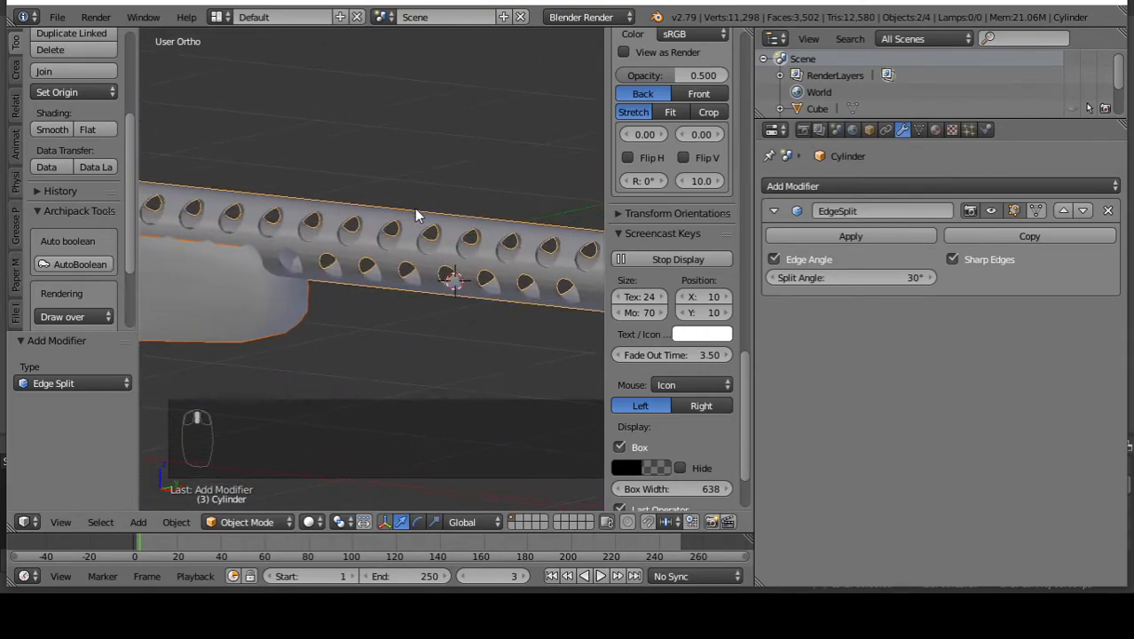
scroll(320, 154, "down", 5)
scroll(344, 177, "up", 4)
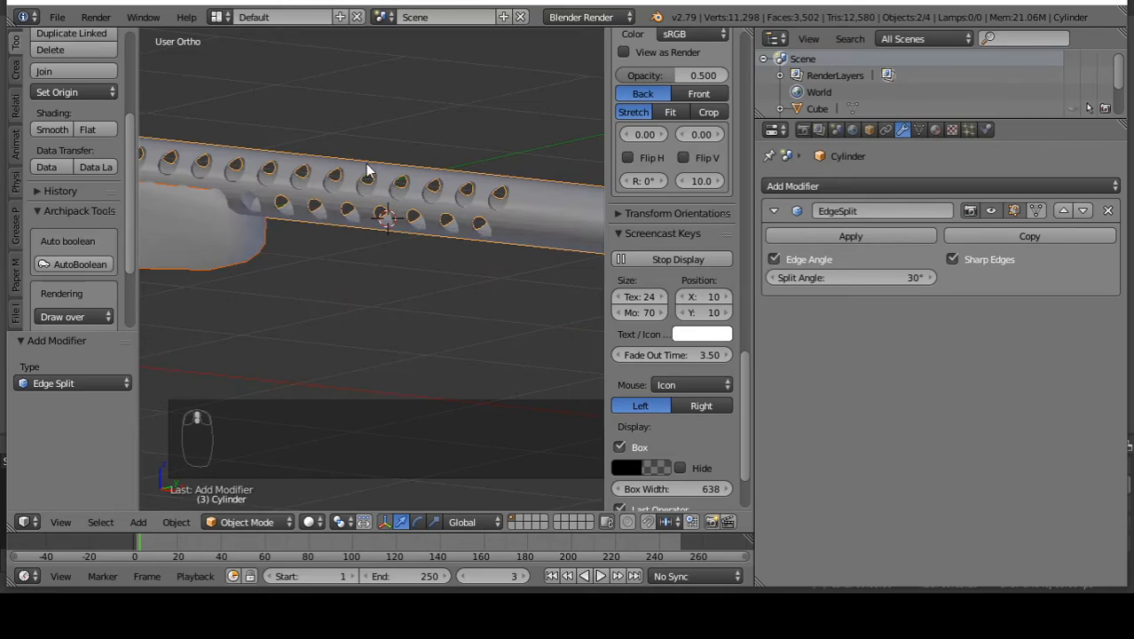
Remove doubles from the shroud's entire mesh.
key("Tab")
key("a")
key("a")
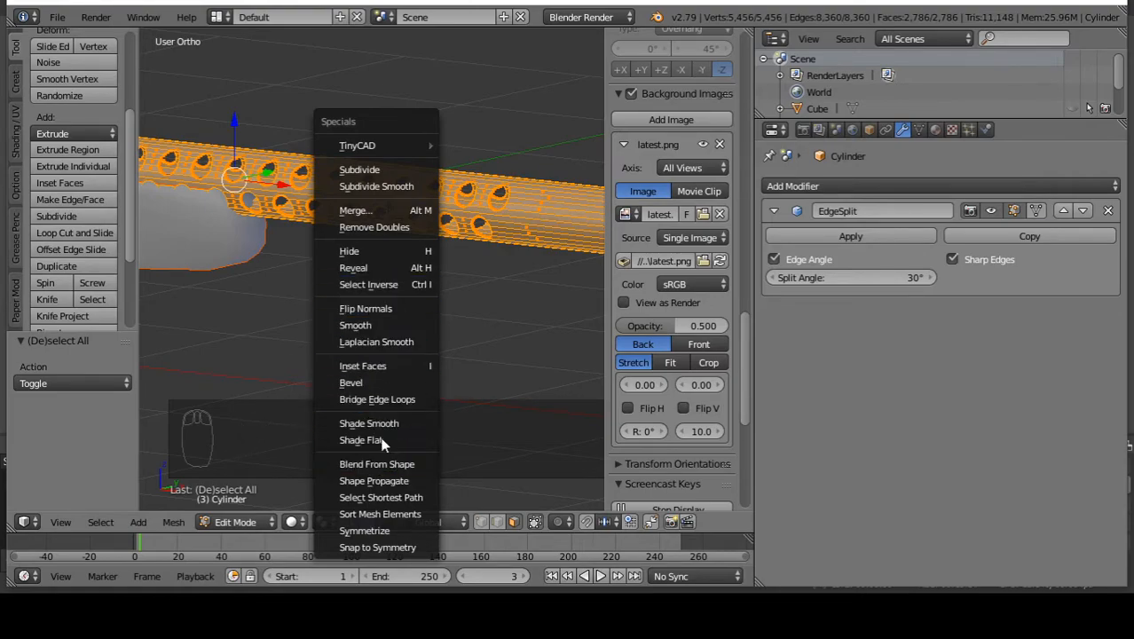
left_click(355, 227)
key("Tab")
Leave the shroud's mesh editing and select the stock.
middle_click_drag(429, 182, 226, 307)
key("a")
key("a")
scroll(298, 275, "up", 5)
right_click(297, 275)
middle_click_drag(297, 275, 285, 170)
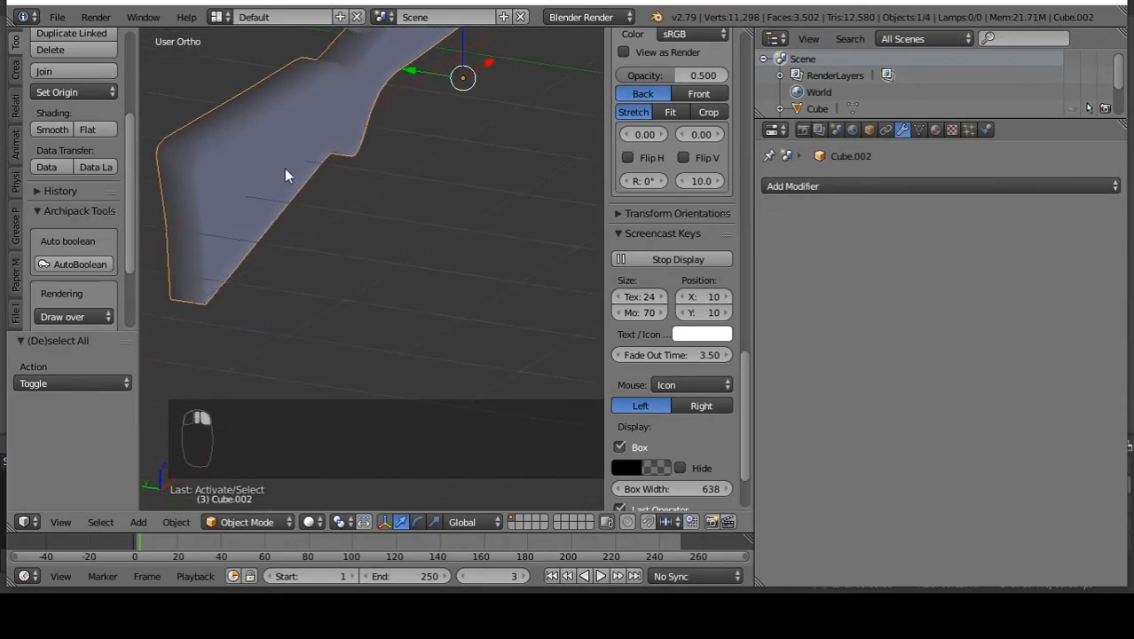
Correct the face normals across the stock's entire mesh and check its shading in Object Mode.
key("Tab")
key("a")
key("a")
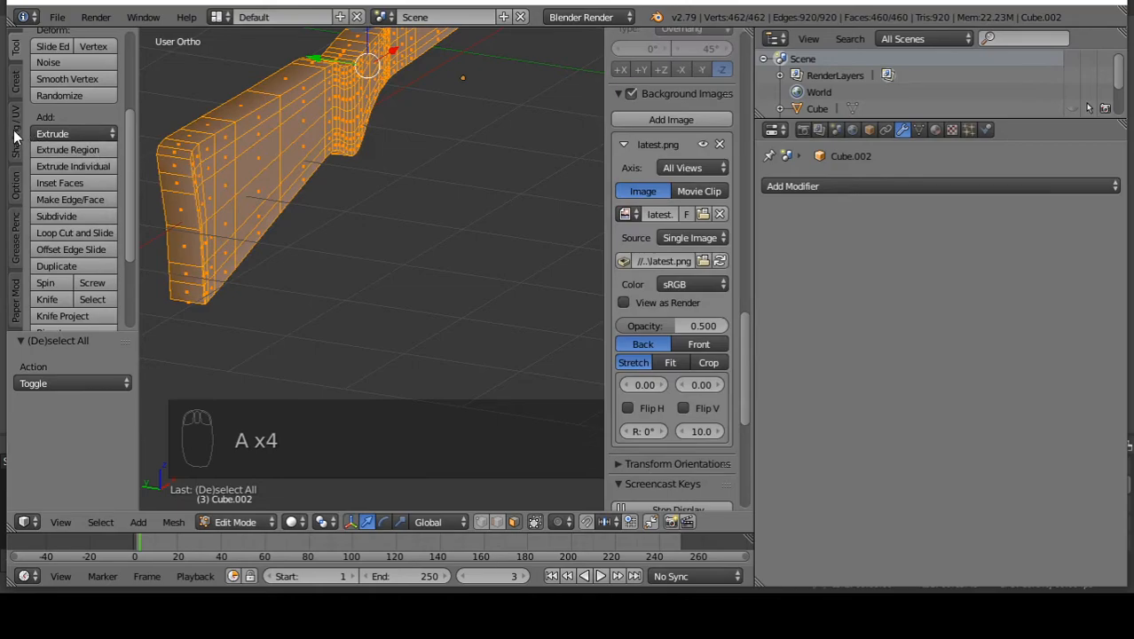
left_click(14, 135)
key("Tab")
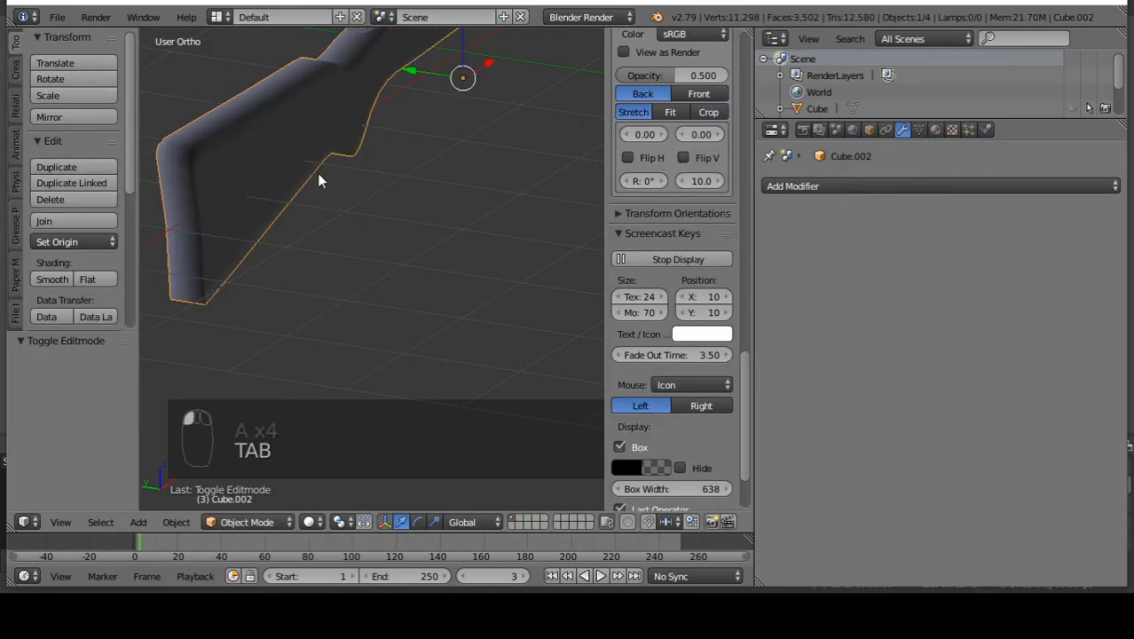
key("Tab")
scroll(339, 184, "down", 4)
left_click(85, 201)
key("Tab")
middle_click_drag(337, 165, 404, 195)
key("a")
Try an Edge Split modifier with a 30° split angle on the stock, and remove it after checking the shading.
middle_click_drag(373, 182, 274, 154)
right_click(275, 154)
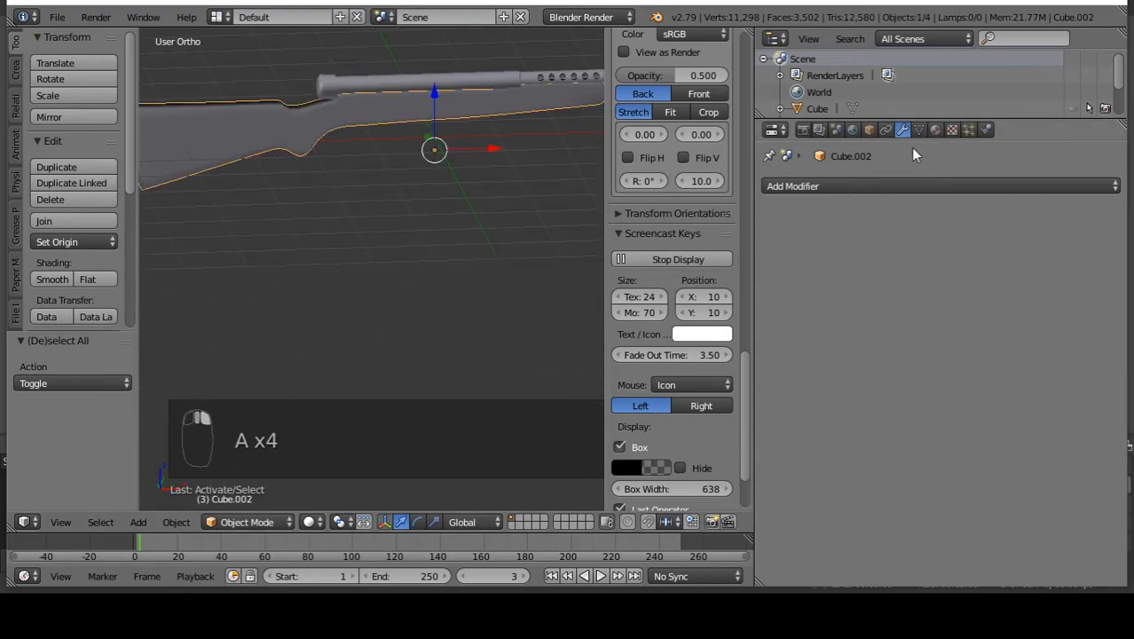
left_click(874, 186)
left_click(782, 314)
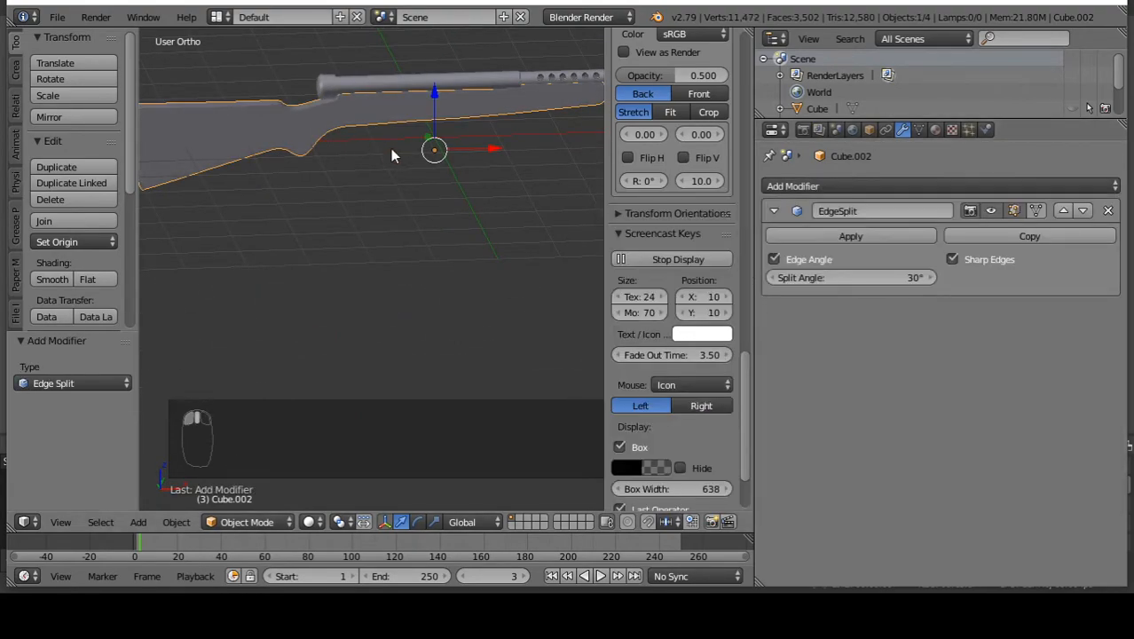
middle_click_drag(371, 141, 466, 155)
left_click(1107, 210)
Examine the shroud's cooling holes, the muzzle and the whole gun's shading from several angles and distances.
middle_click_drag(204, 133, 413, 60)
scroll(412, 53, "up", 6)
key("a")
middle_click_drag(501, 146, 408, 171)
scroll(408, 170, "up", 2)
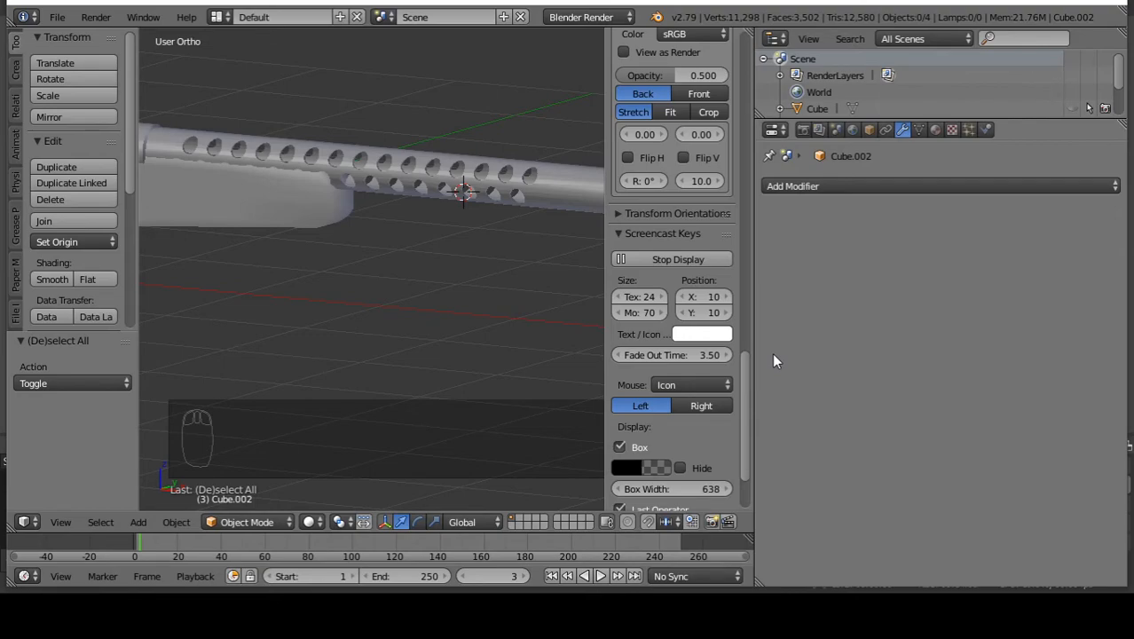
middle_click_drag(527, 101, 402, 131)
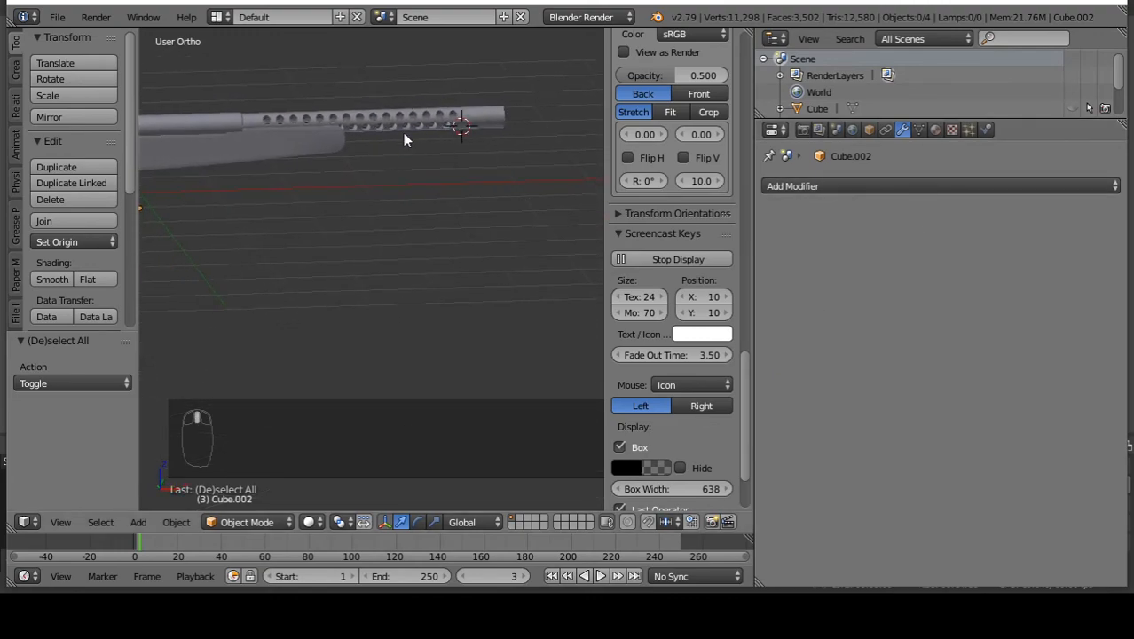
scroll(402, 131, "up", 8)
middle_click_drag(393, 174, 375, 121)
scroll(377, 119, "down", 10)
middle_click_drag(423, 282, 326, 215)
middle_click_drag(398, 167, 306, 175)
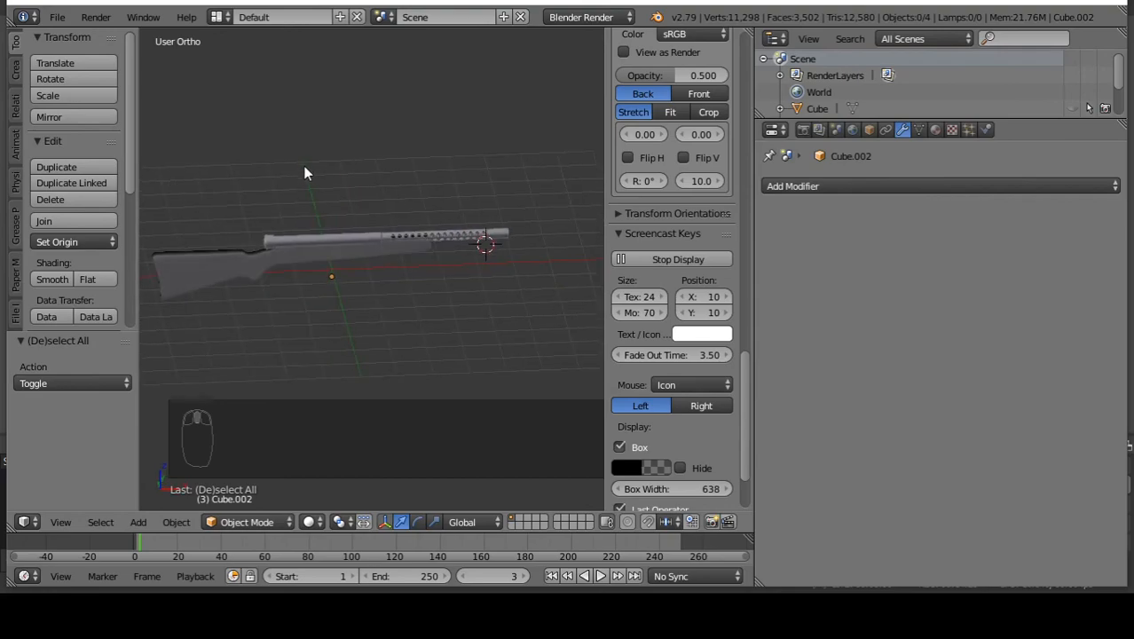